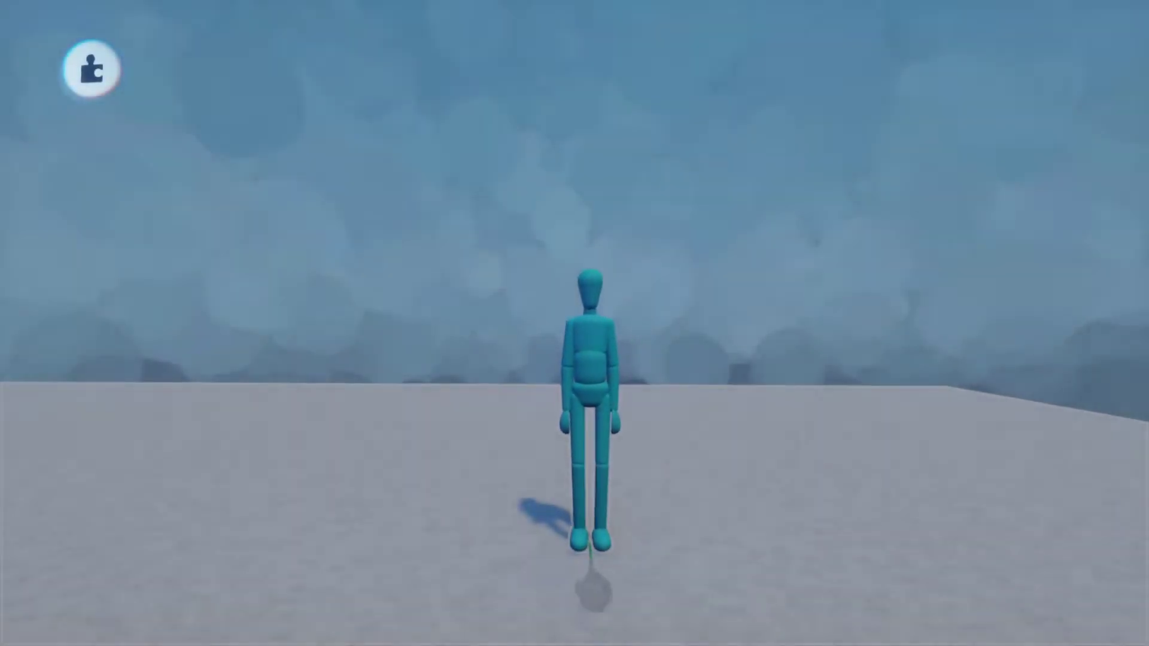
Step: Review the blank puppet's overall, lower body and upper body movement settings
click(588, 354)
drag(502, 404, 846, 404)
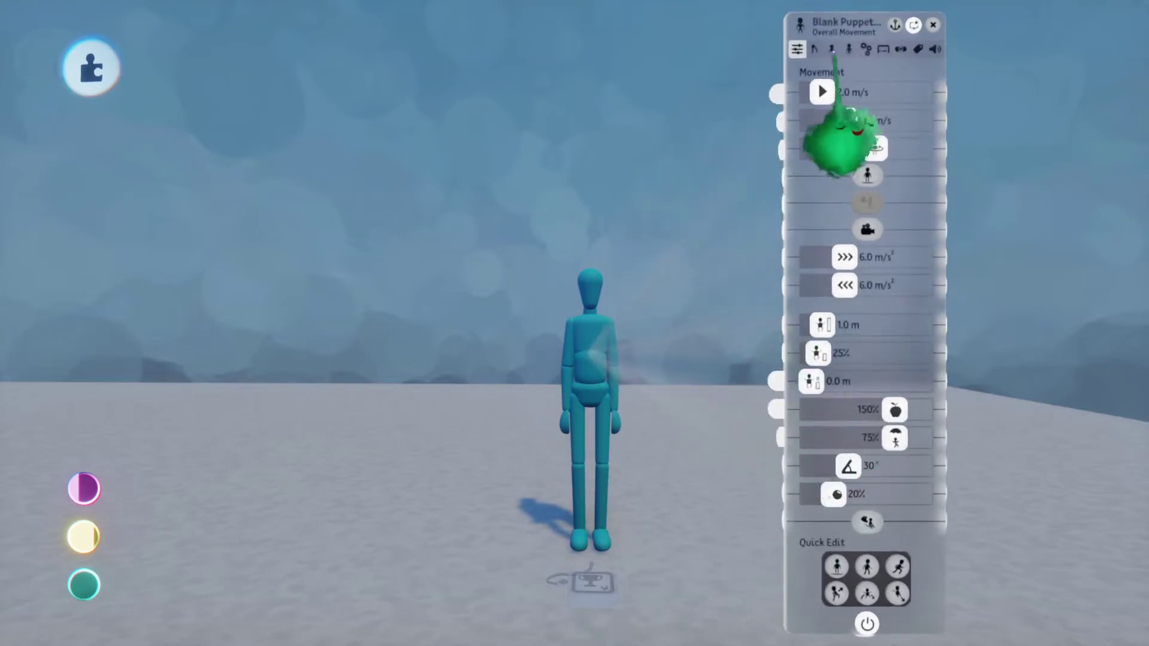
click(814, 49)
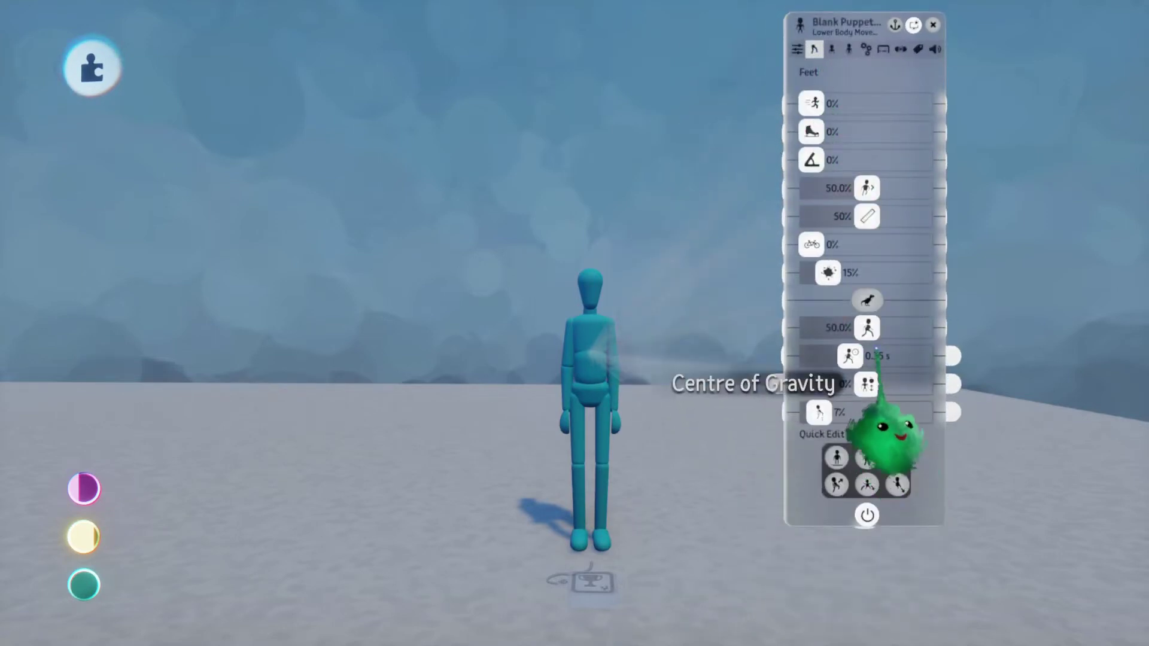
click(832, 50)
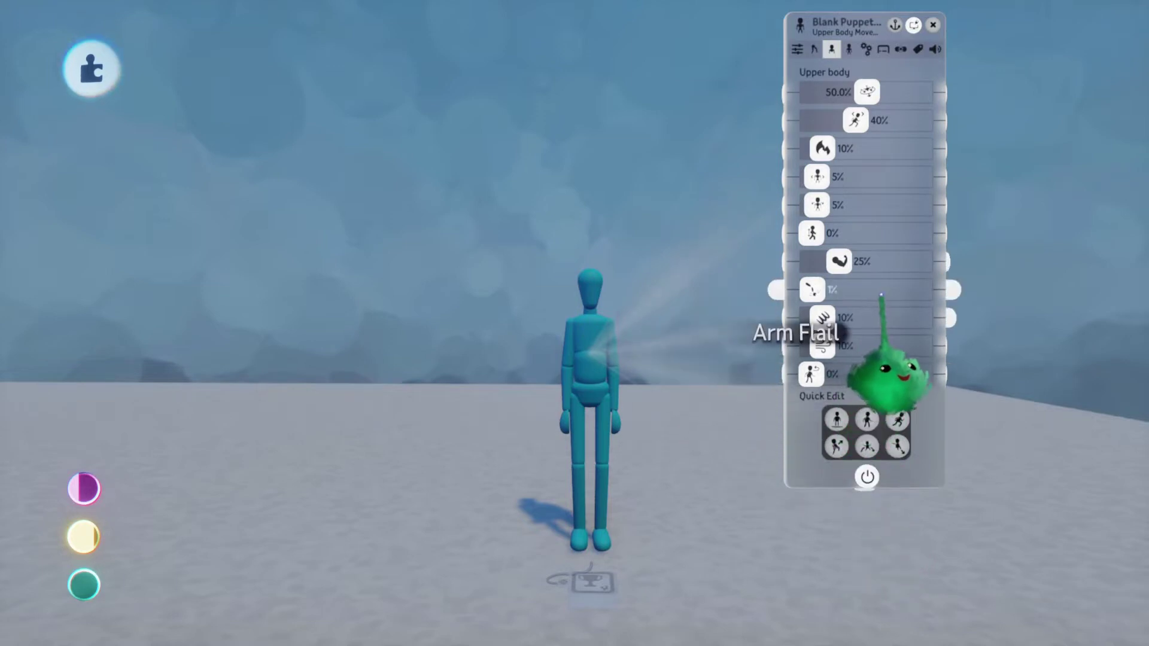
key(Escape)
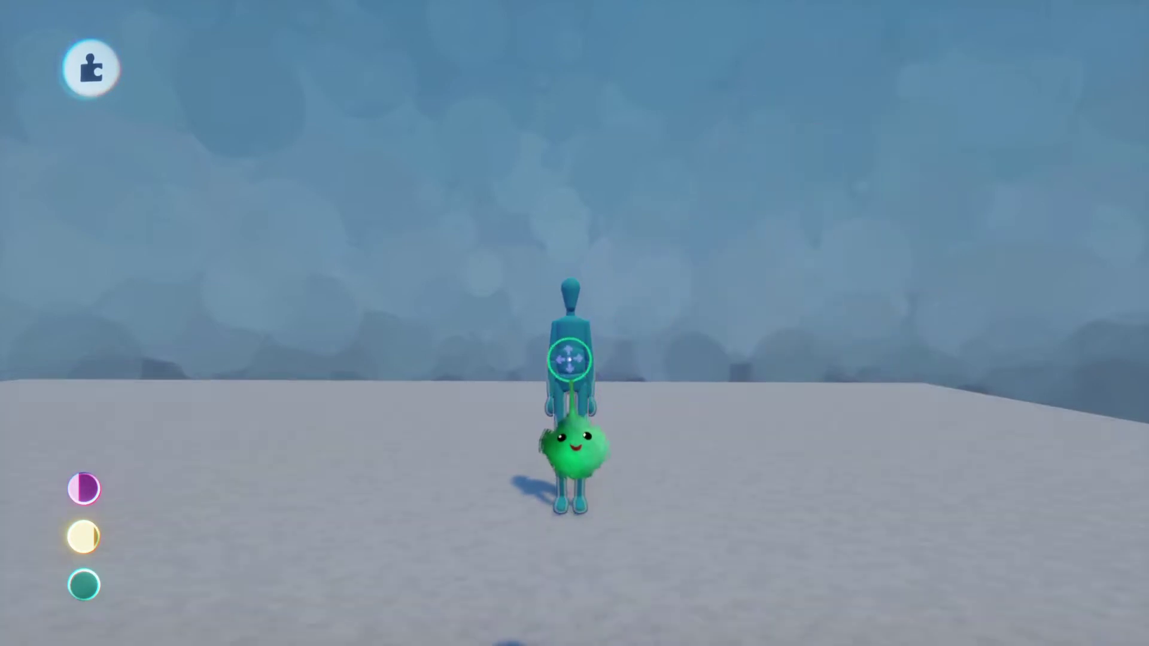
Step: Scope into the blank puppet and examine its Puppet Logic microchip, including the Controller Logic inside it
click(570, 360)
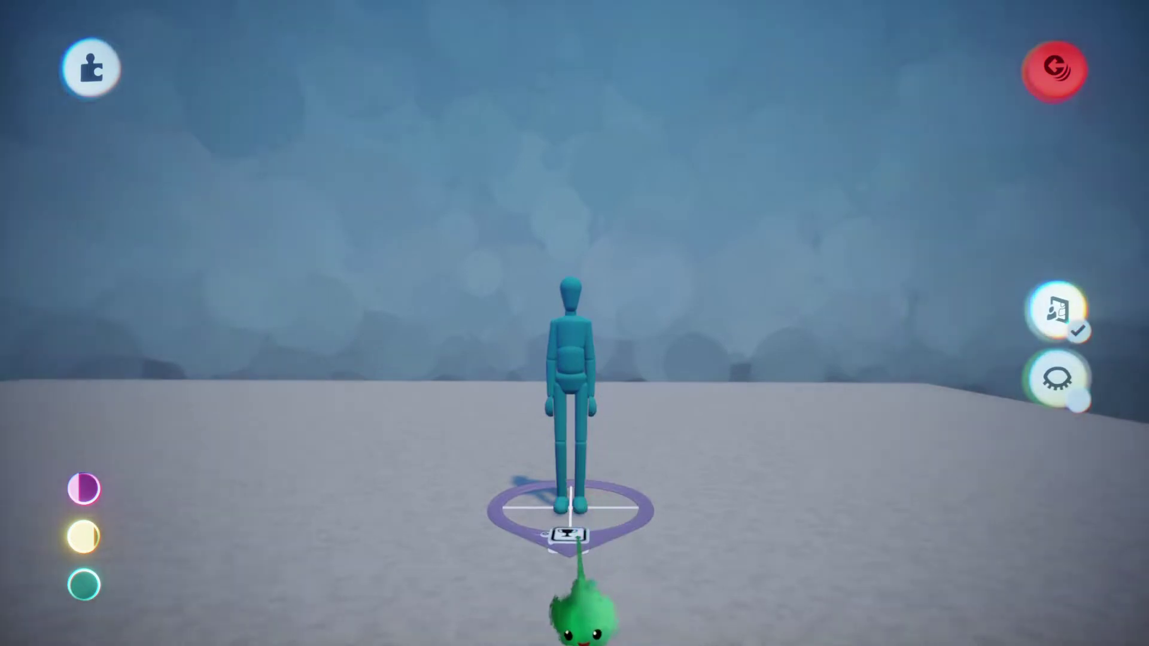
click(569, 536)
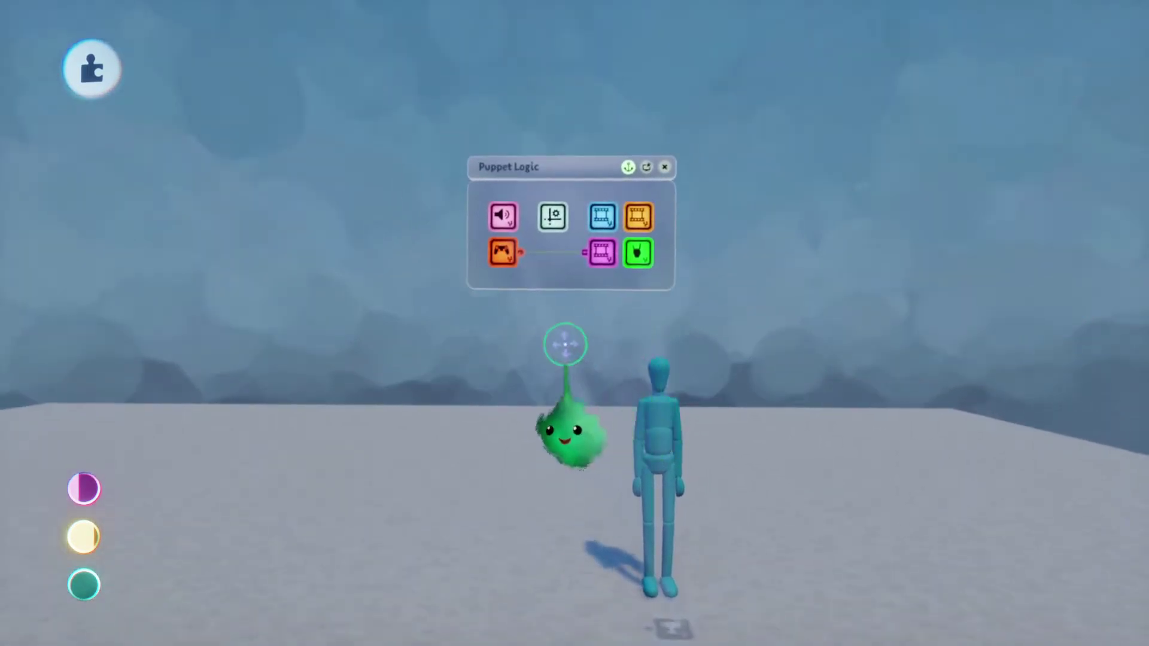
click(501, 251)
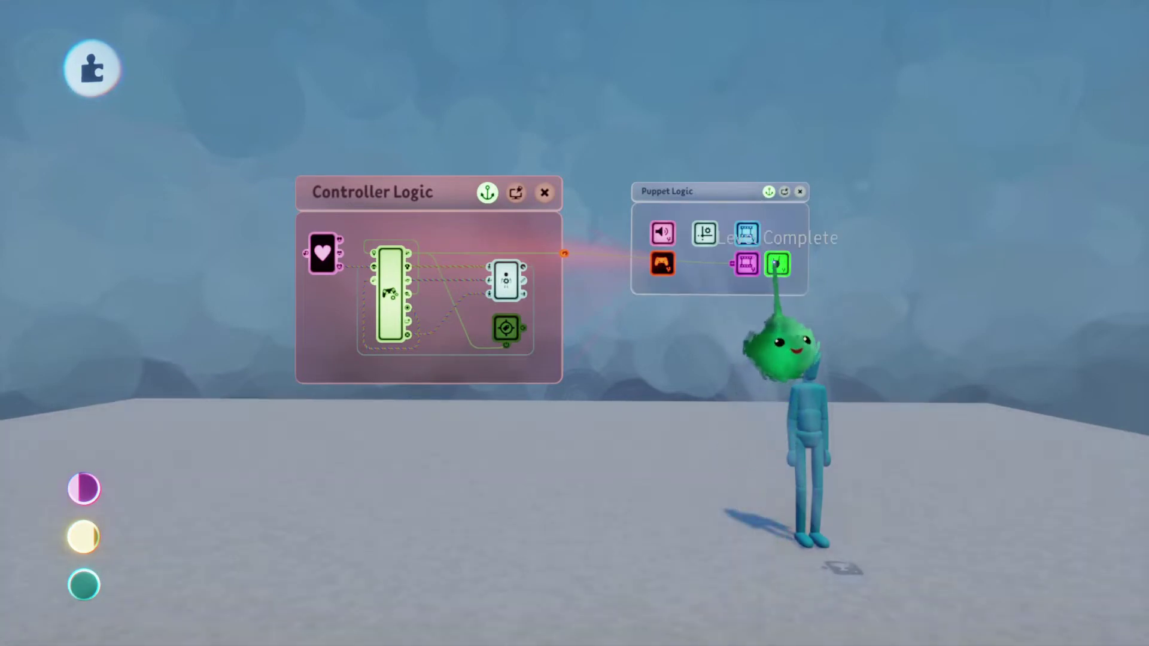
click(775, 264)
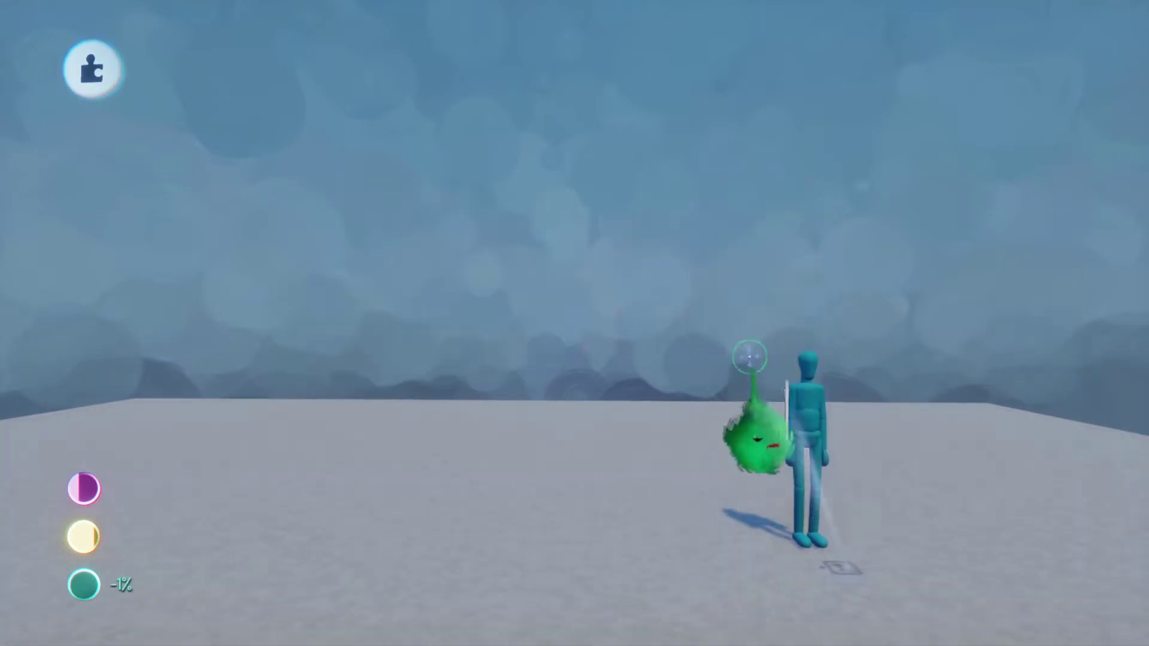
Step: Open the blank puppet's settings again to view its overall and lower body movement options
scroll(730, 383, up, 5)
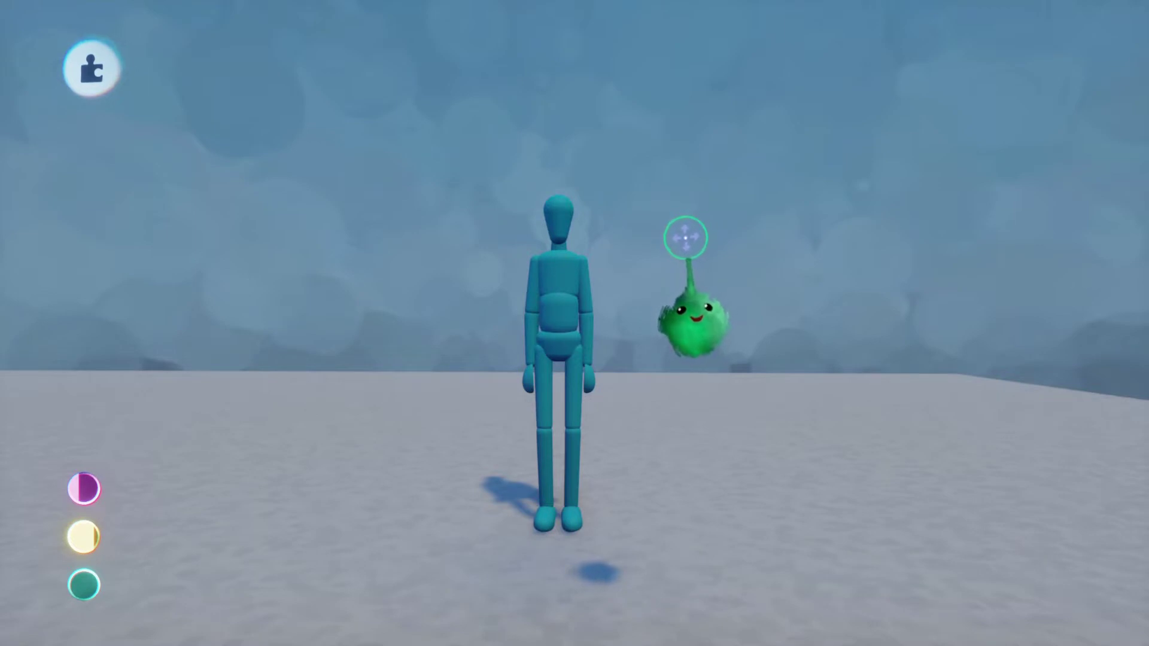
click(571, 366)
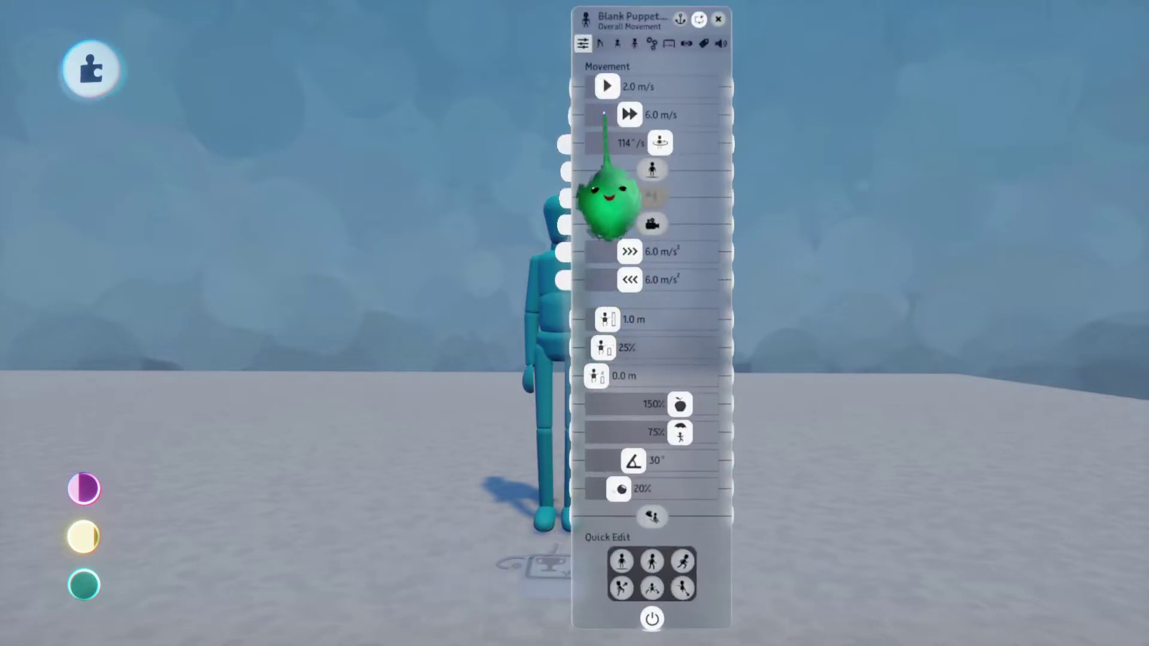
click(600, 43)
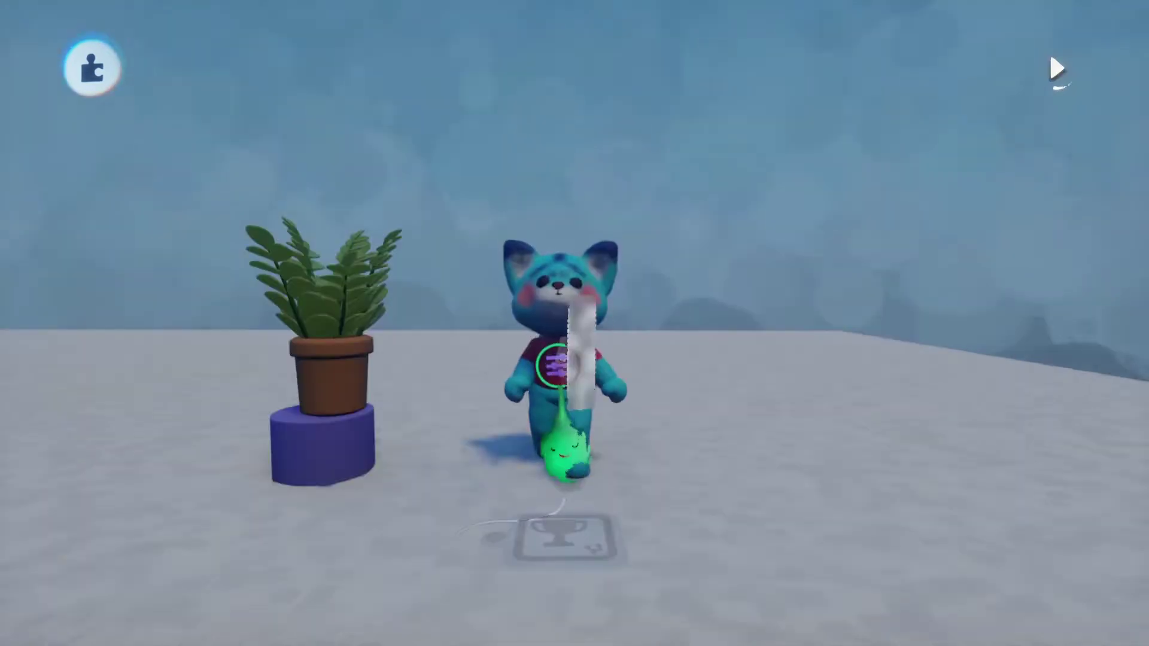
Step: Open the cat puppet's Behaviour settings, then reposition and enlarge them to examine the Procedural Animation options
click(552, 455)
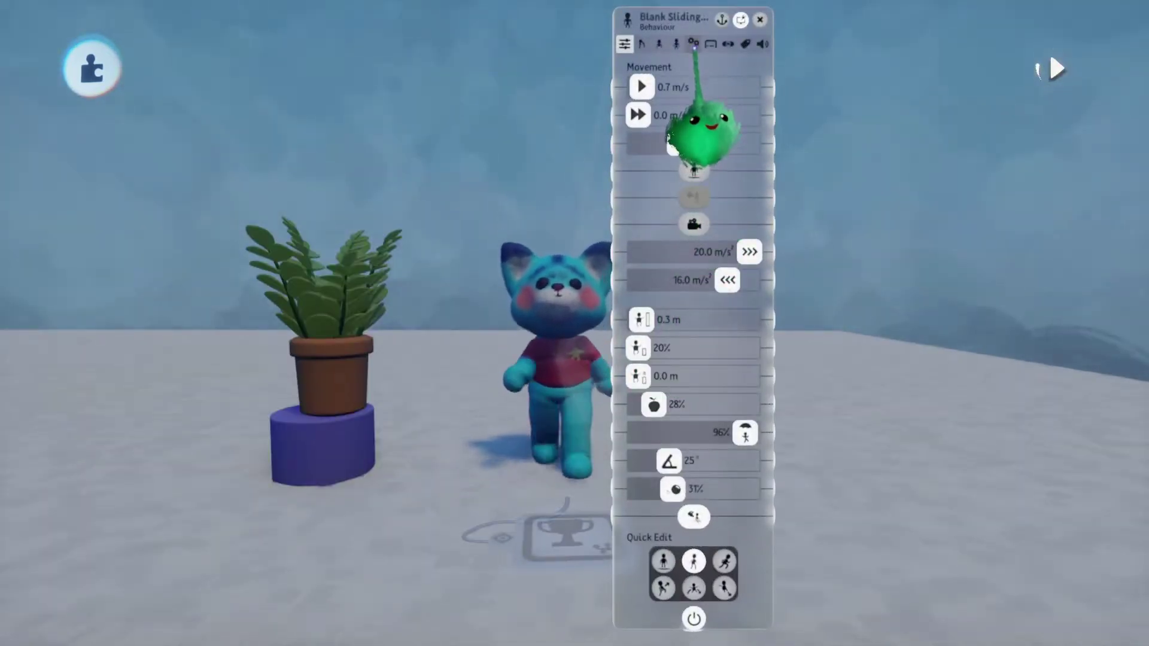
click(693, 44)
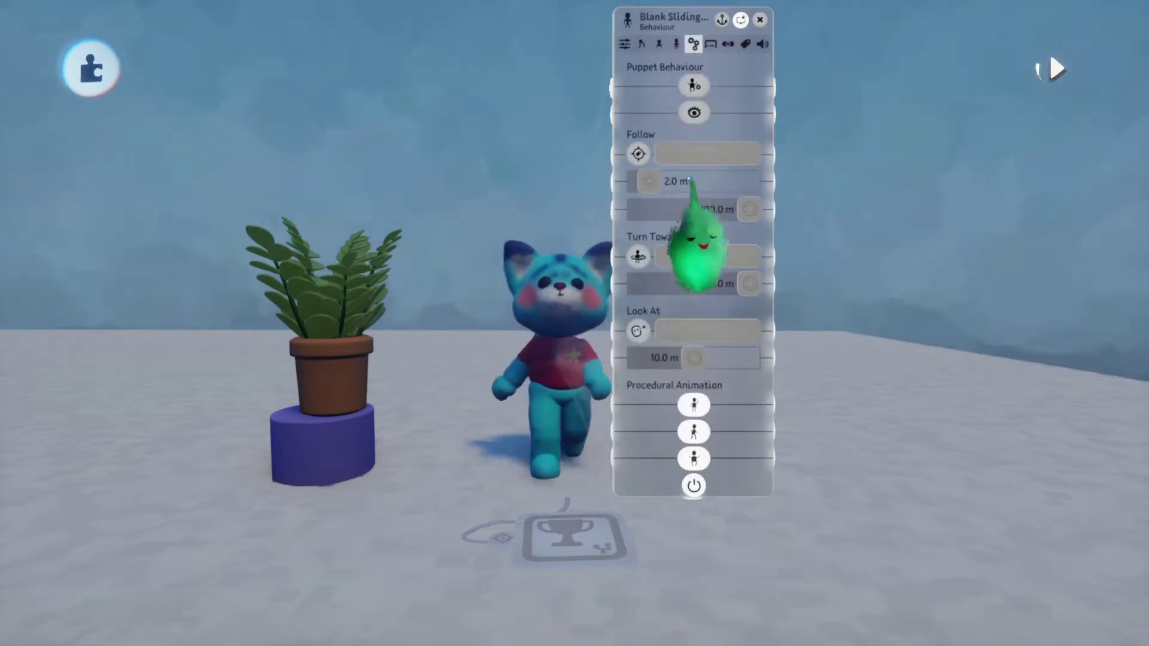
drag(631, 423, 758, 403)
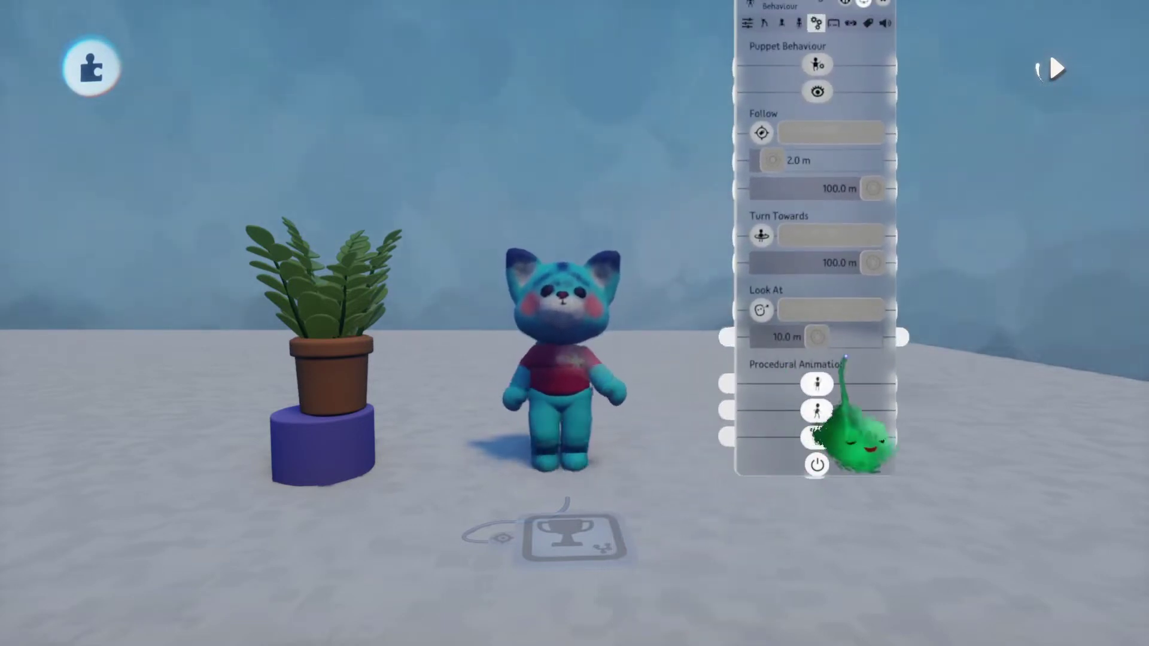
drag(865, 418, 873, 390)
scroll(879, 392, down, 2)
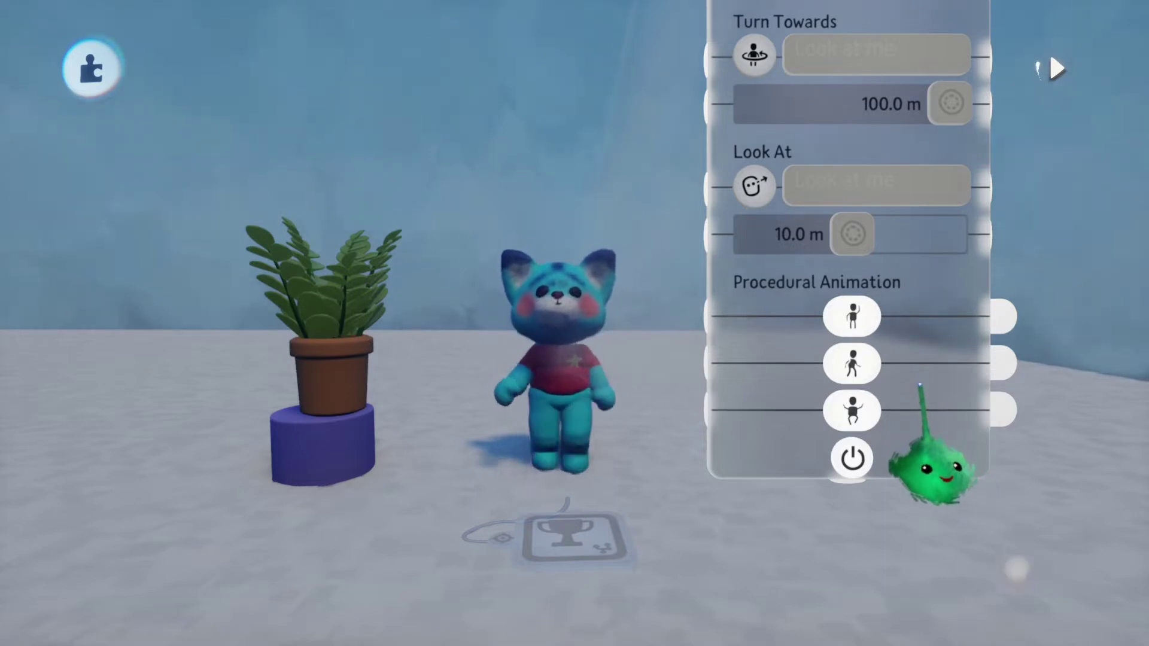
drag(925, 406, 934, 355)
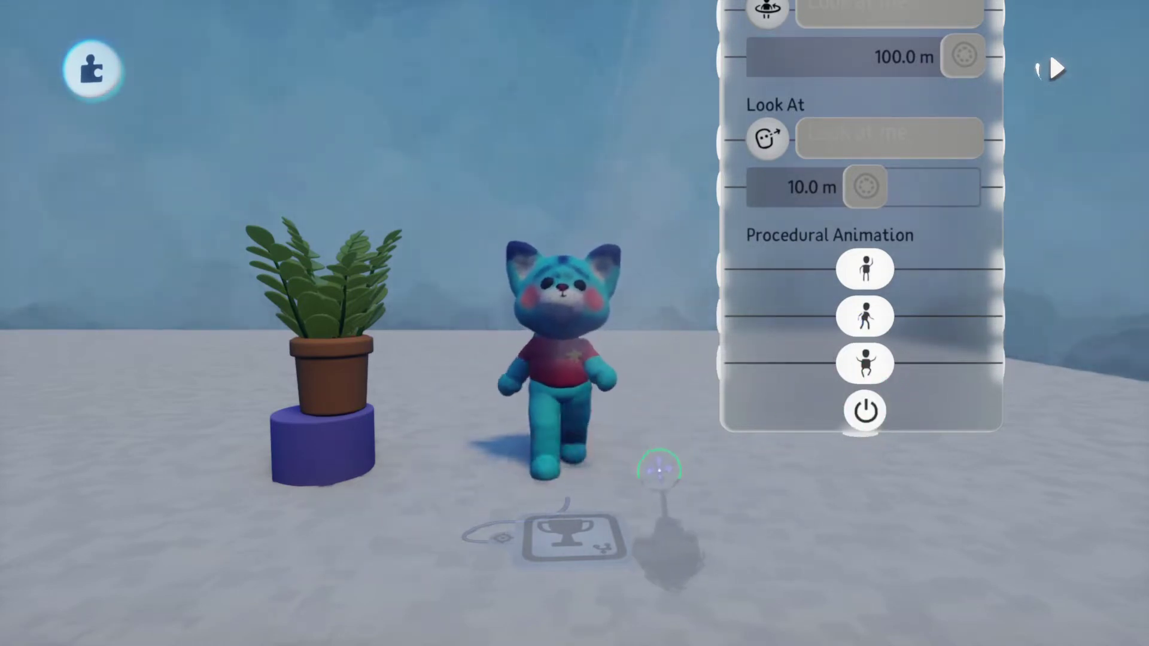
Step: Raise the purple steps beneath the cat puppet and the potted plant, and lower them back into the ground
drag(326, 448, 317, 391)
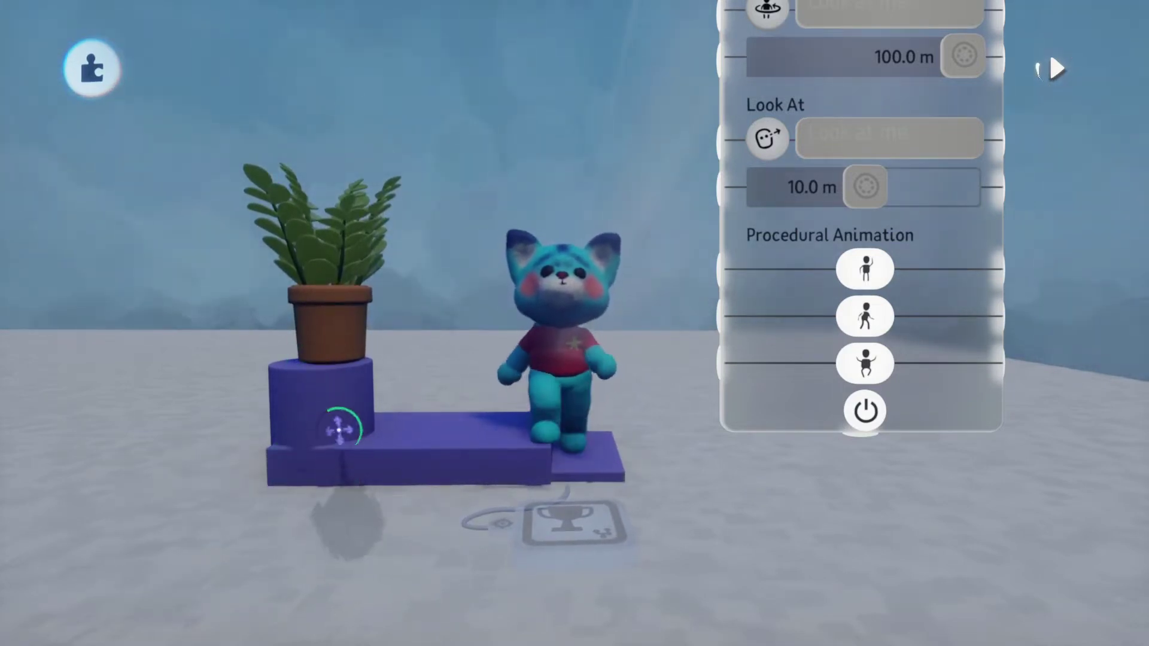
drag(323, 401, 324, 452)
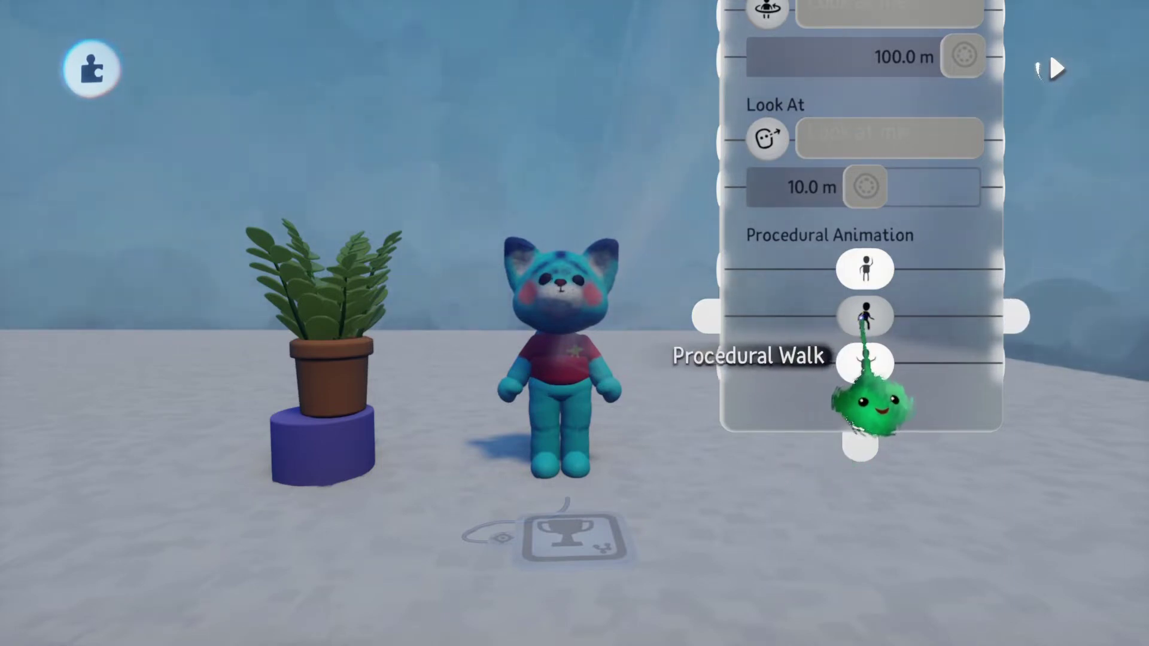
Step: Scope into the cat puppet and examine the foot outputs of its Puppet Interface, including Foot Impact, and scope back out
click(544, 371)
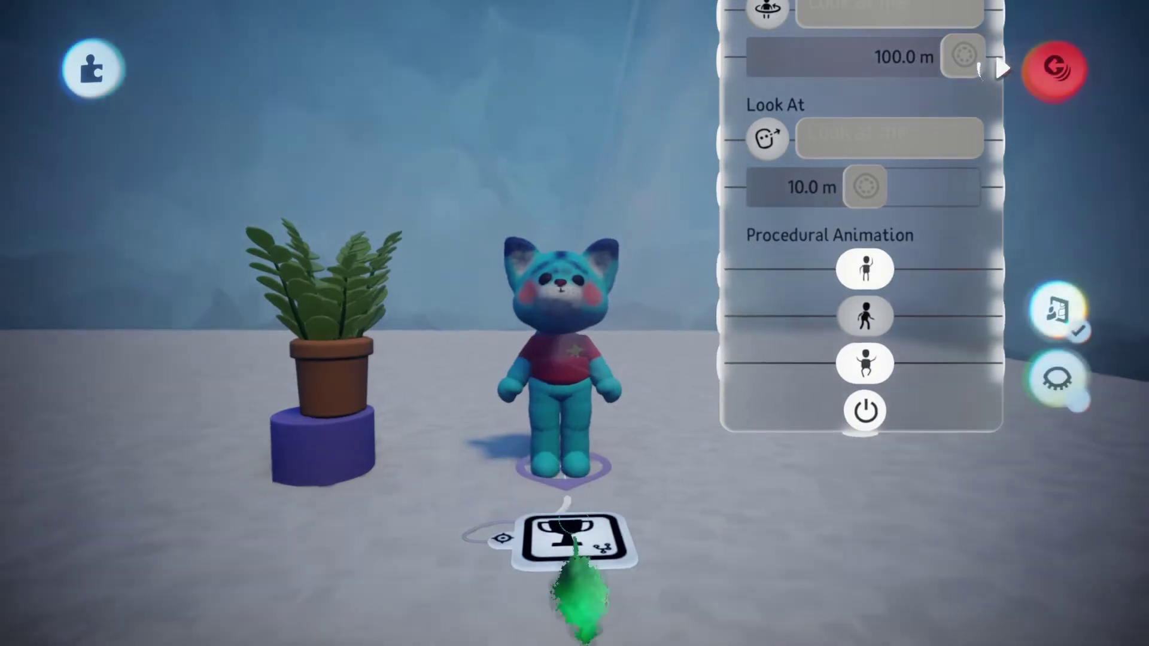
click(581, 545)
click(580, 547)
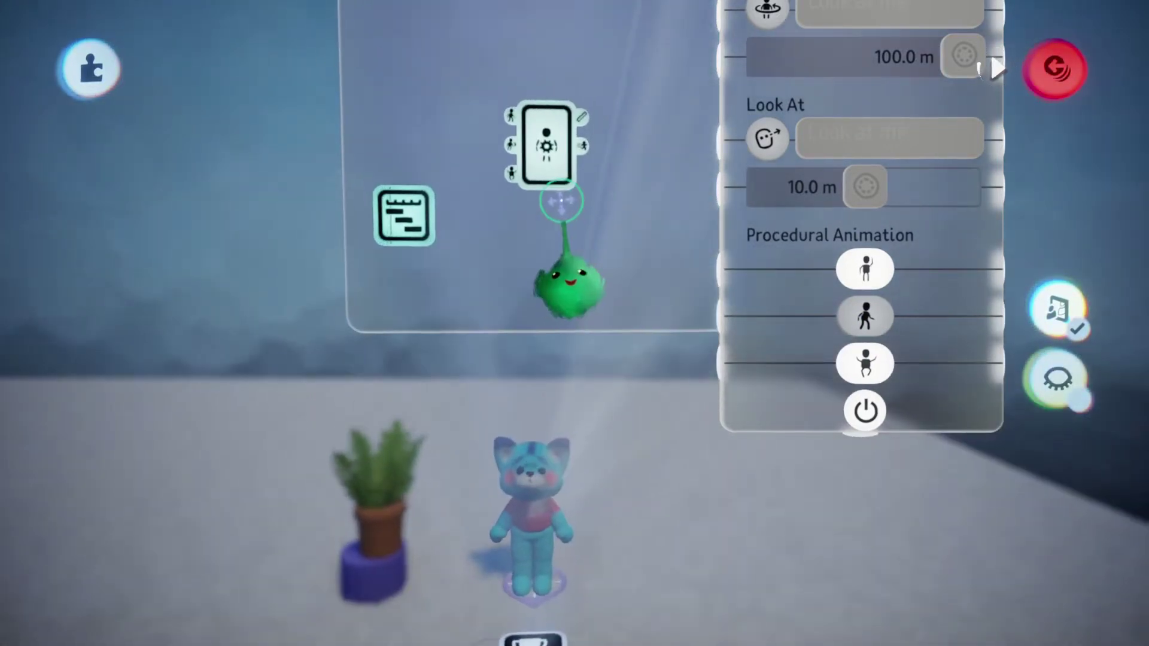
click(547, 169)
click(635, 105)
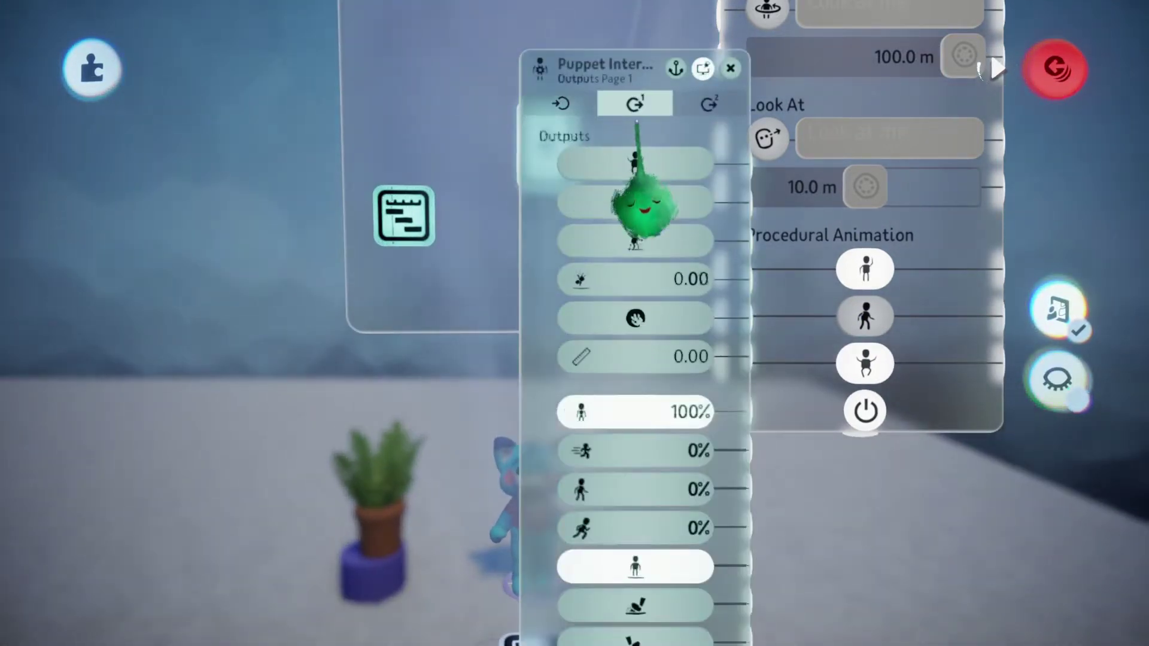
drag(671, 542, 486, 402)
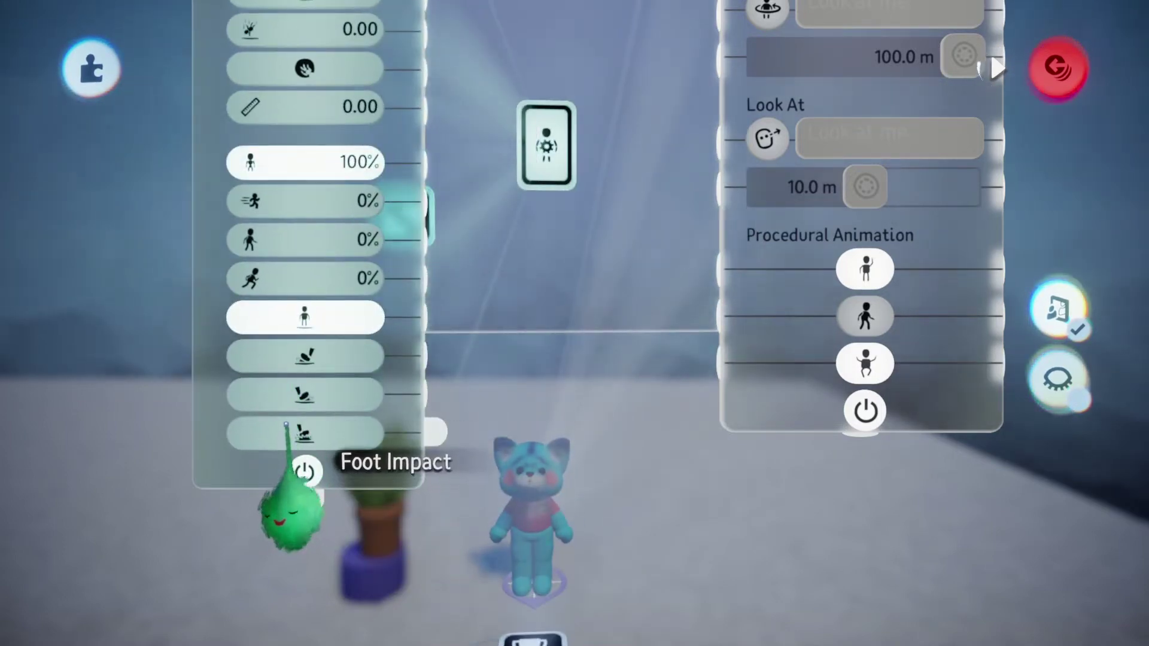
key(Escape)
key(Escape)
key(Escape)
Step: Turn Procedural Walk back on, check the cat puppet's Jump Height setting and switch Procedural Jump off
drag(705, 398, 861, 359)
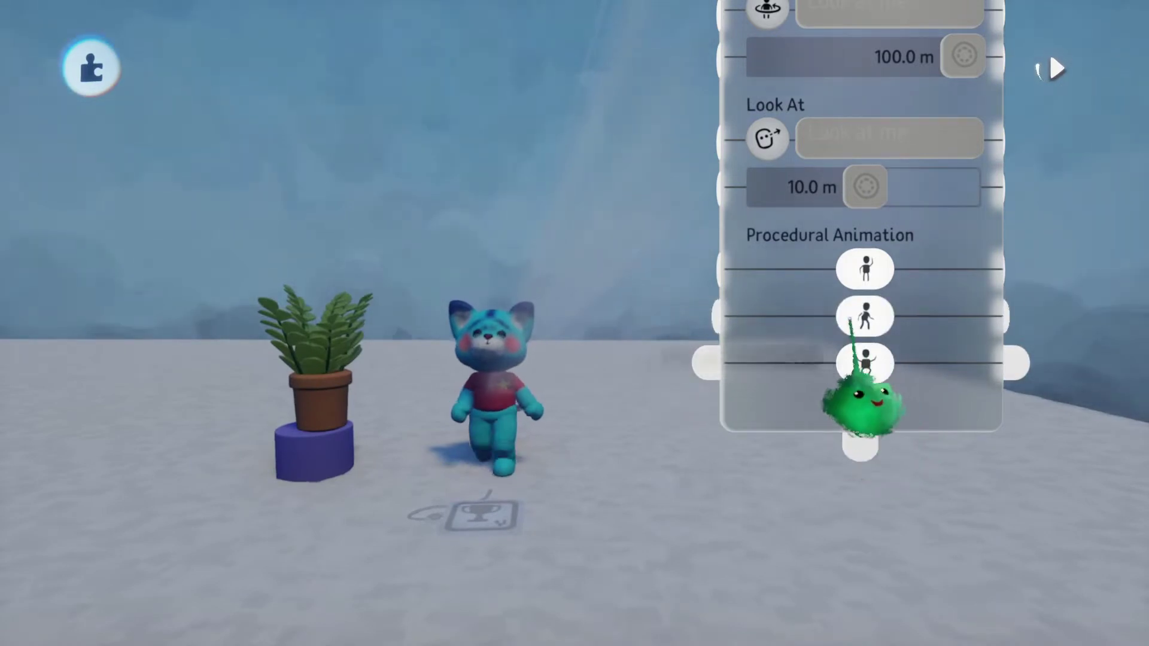
click(751, 41)
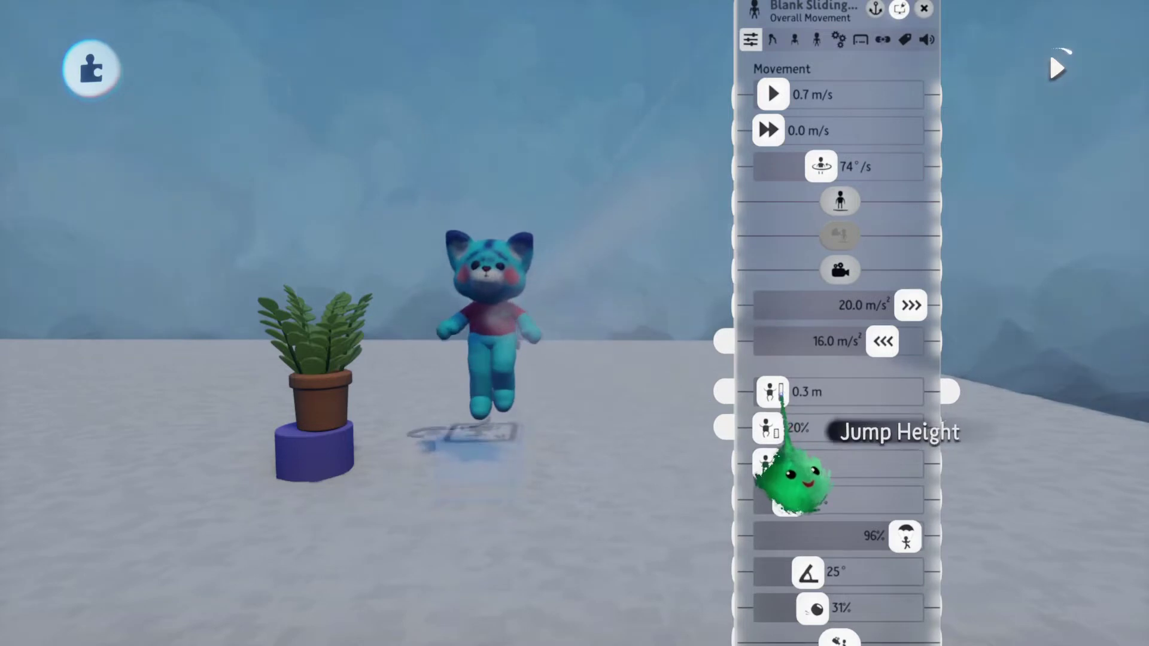
click(837, 40)
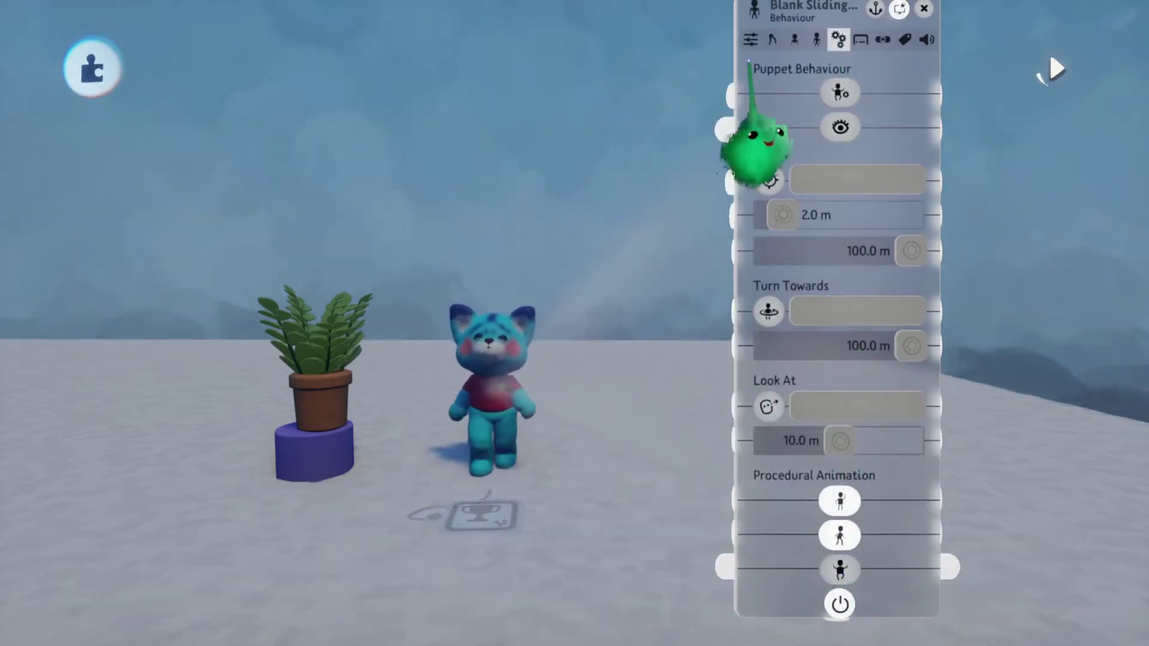
Step: Check the Jump Height setting while Procedural Jump is off and turn Procedural Jump back on
click(750, 41)
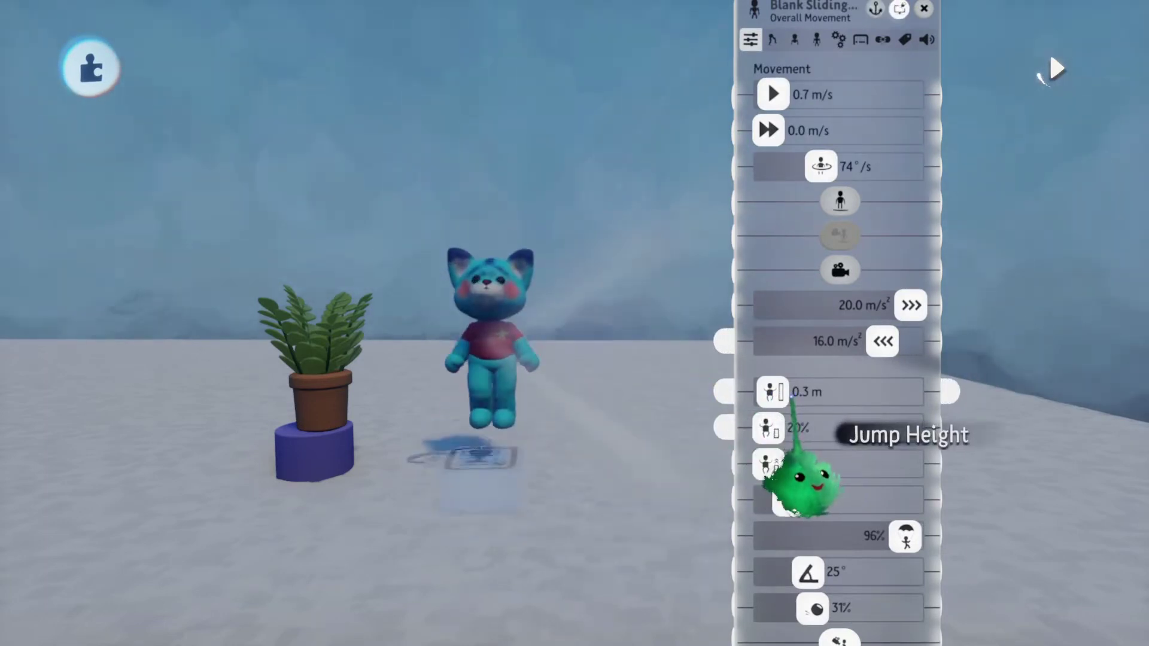
click(838, 41)
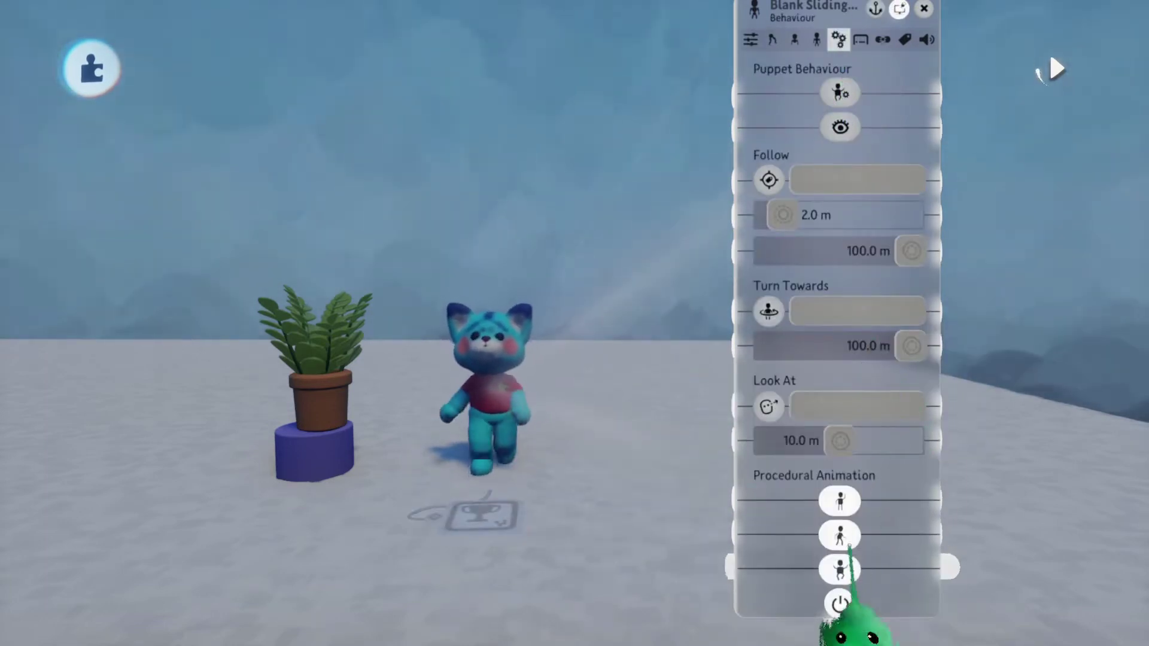
click(750, 39)
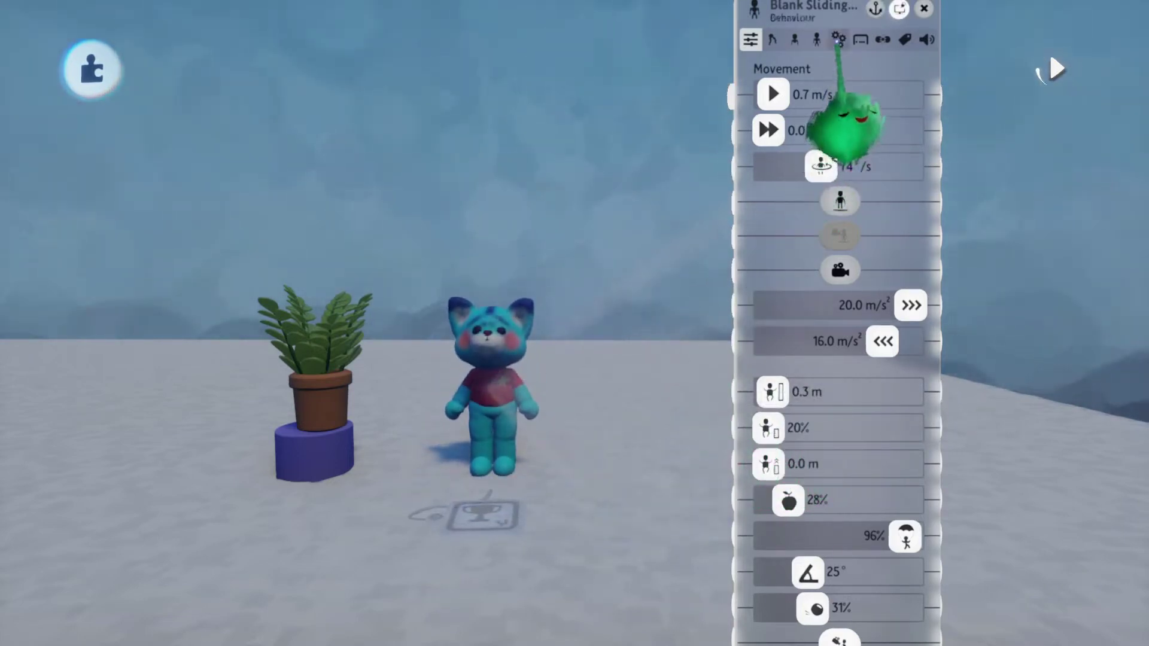
click(837, 41)
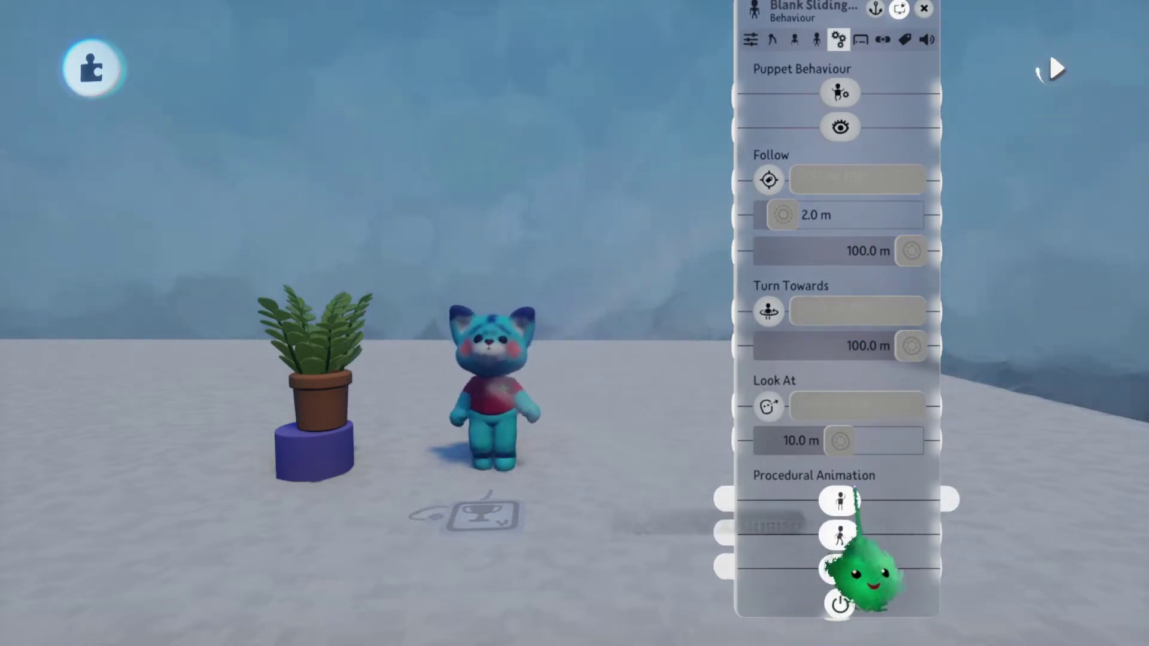
Step: Switch the Quick Edit state in the cat puppet's lower body settings to standing idle, and return to its Behaviour settings
drag(902, 419, 826, 431)
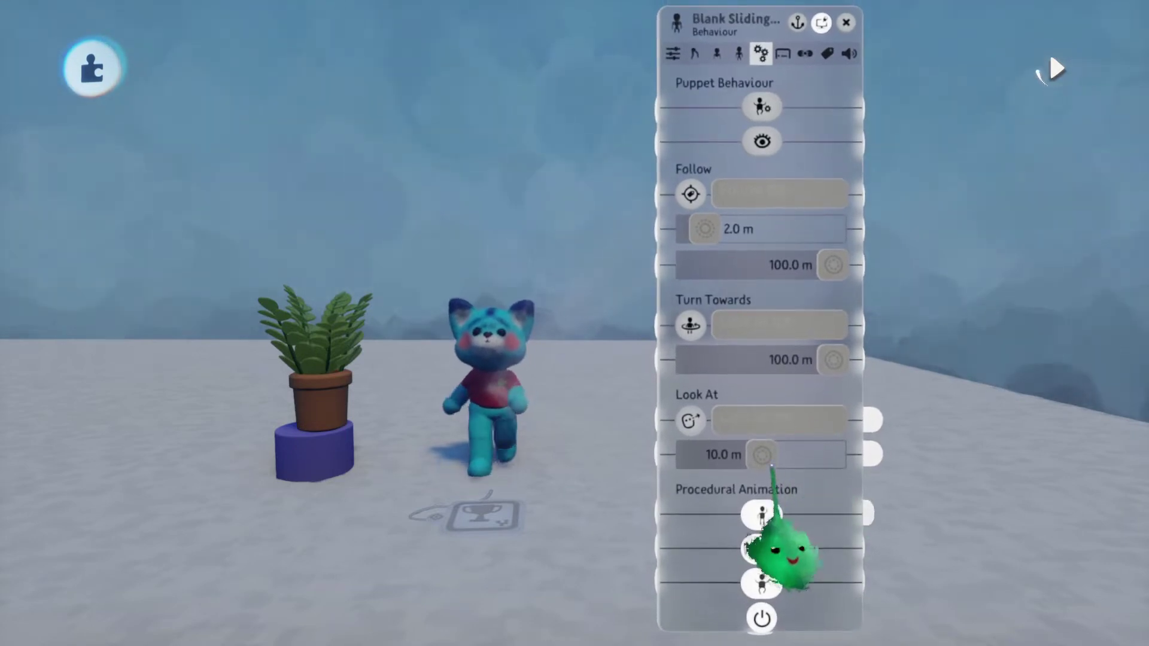
click(695, 53)
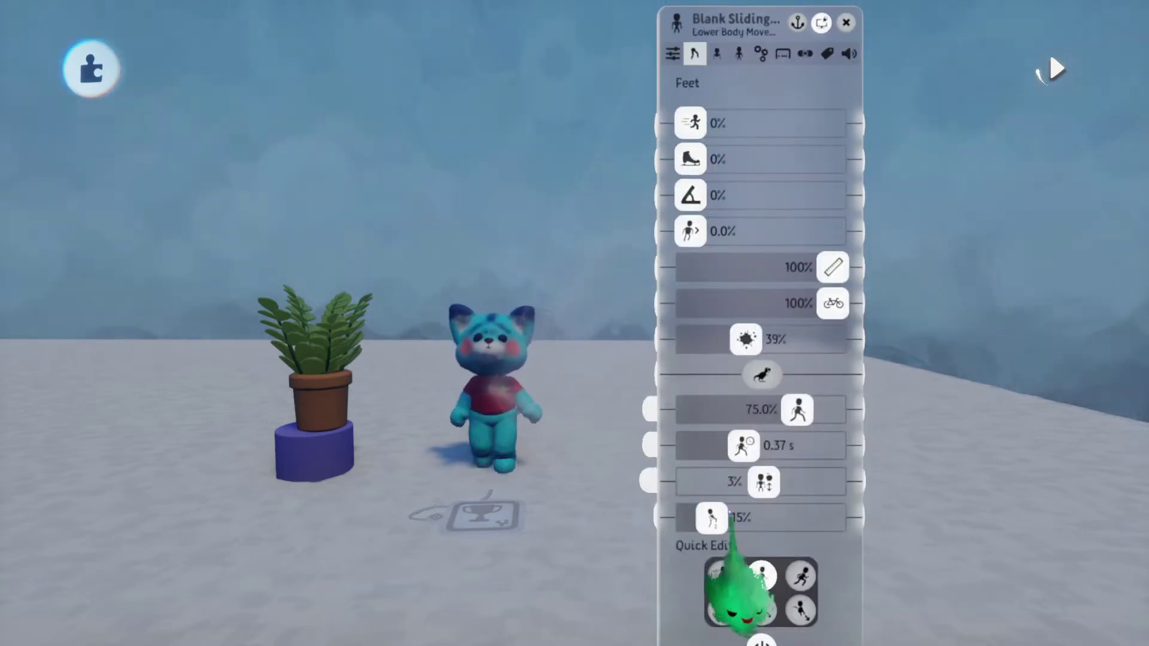
click(722, 576)
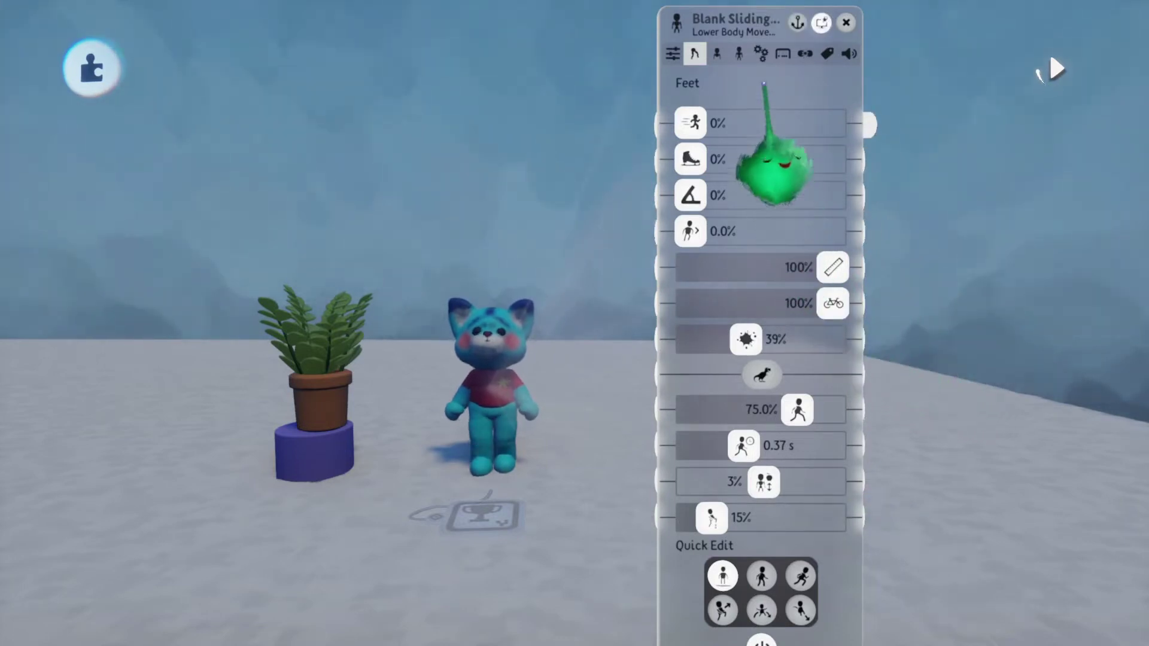
click(760, 52)
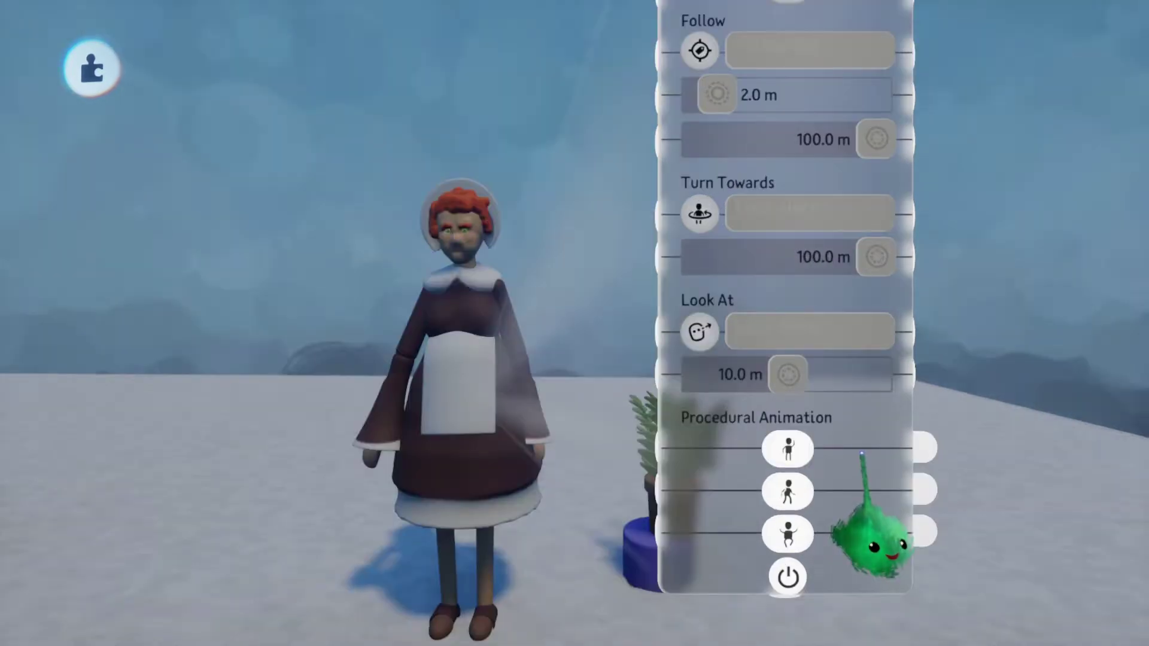
Step: Examine the Auto-Look option in the Basic Puppet's Behaviour settings and open its Body Structure settings
drag(868, 180, 879, 463)
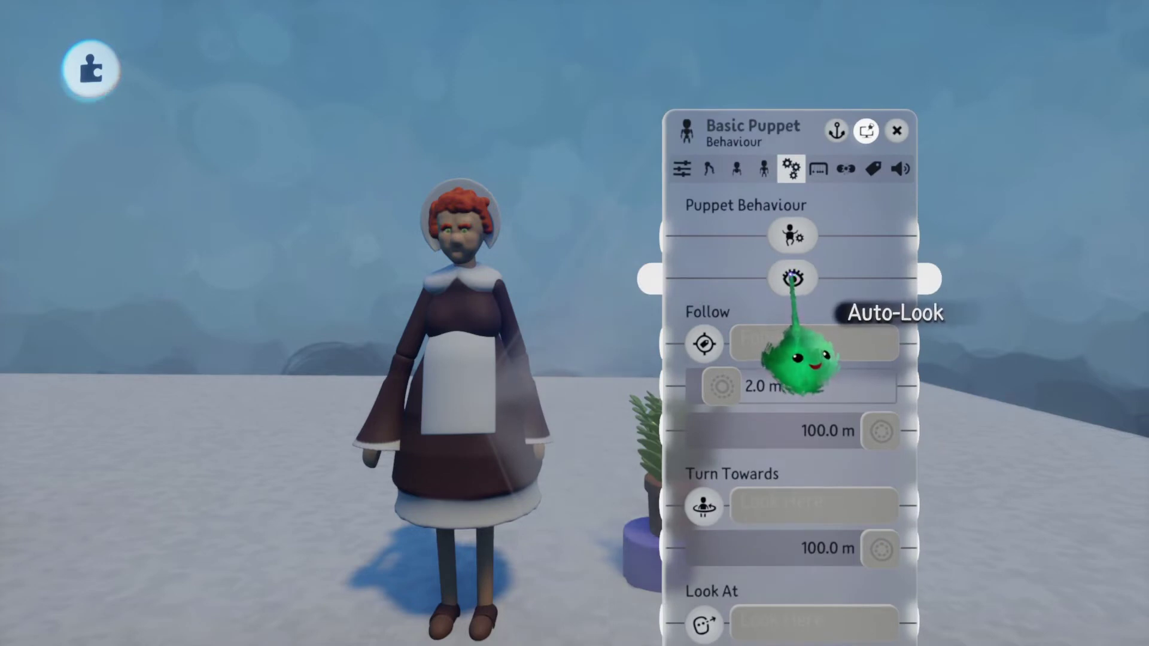
click(764, 169)
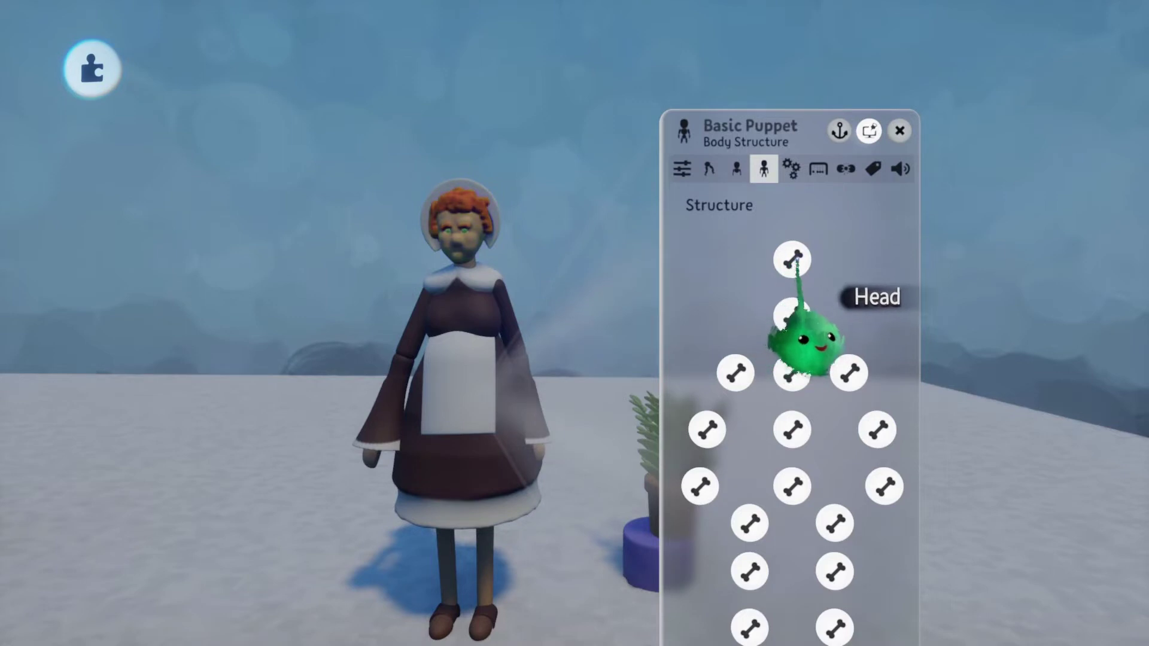
Step: Turn on Look At with the Look Here tag in the Basic Puppet's Behaviour settings and test it with the tag near the head
click(790, 168)
drag(806, 359, 338, 221)
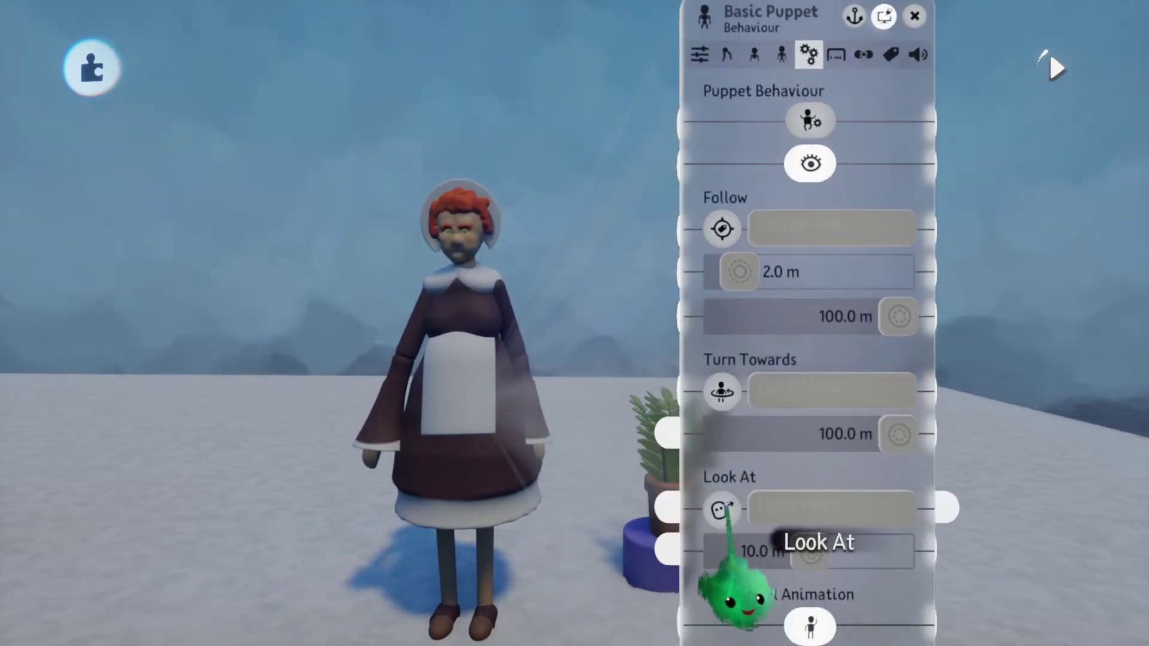
click(726, 507)
drag(728, 348, 874, 311)
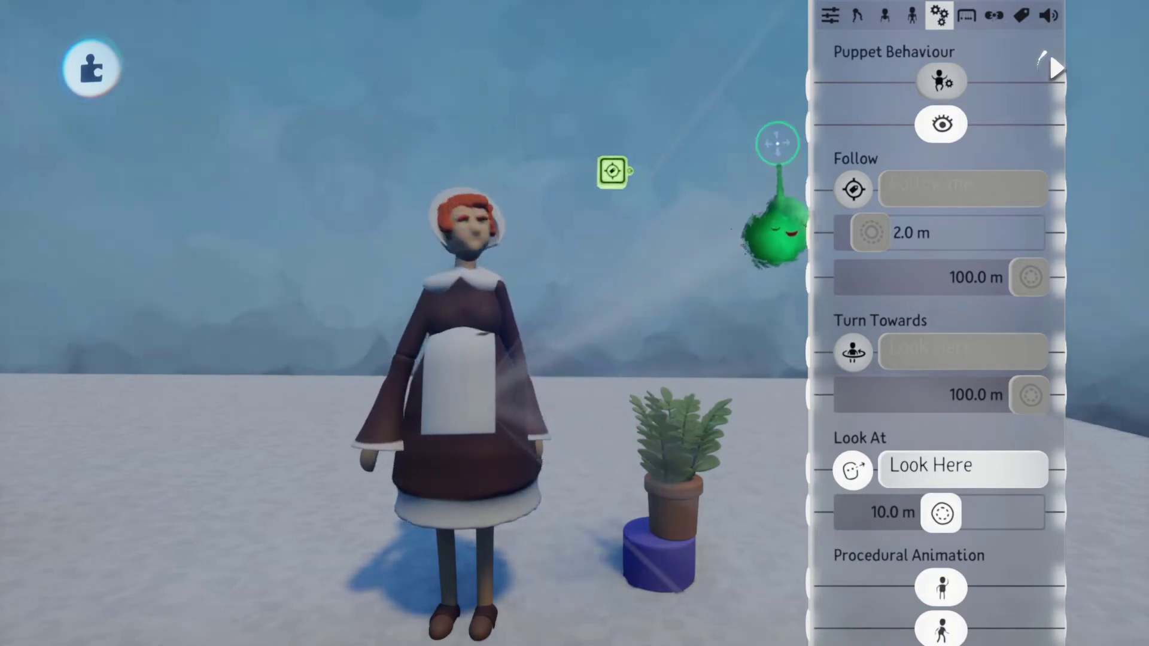
Step: Try Stiffness at 100% in the Basic Puppet's upper body settings, return it to 0% and close the settings
click(884, 15)
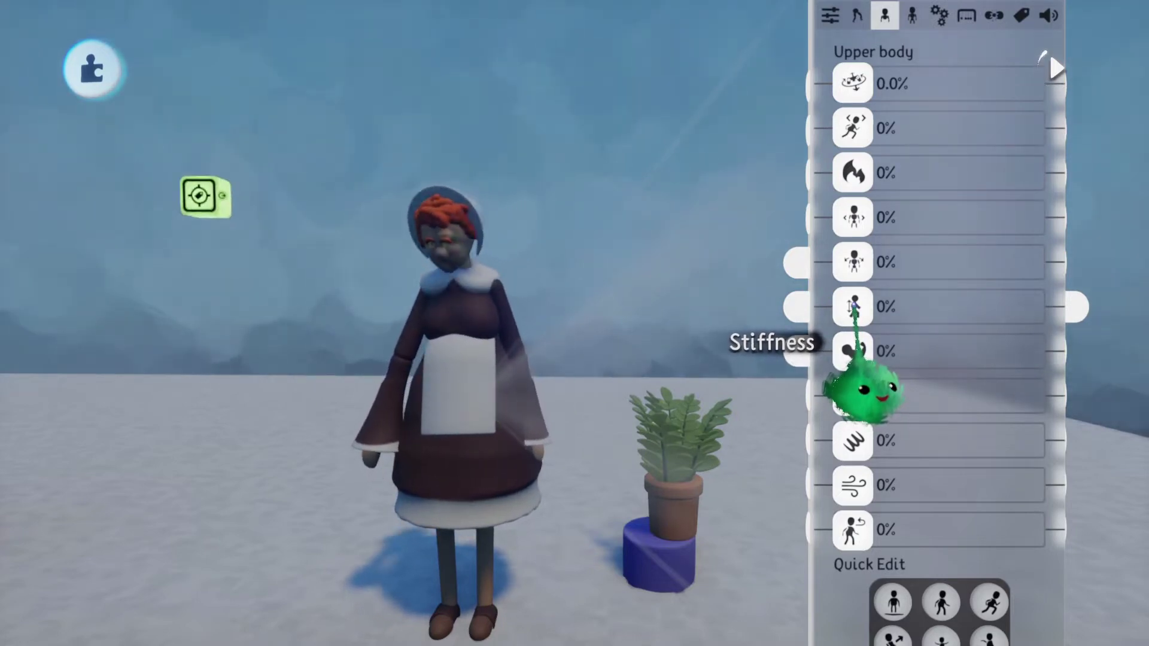
drag(854, 306, 1030, 306)
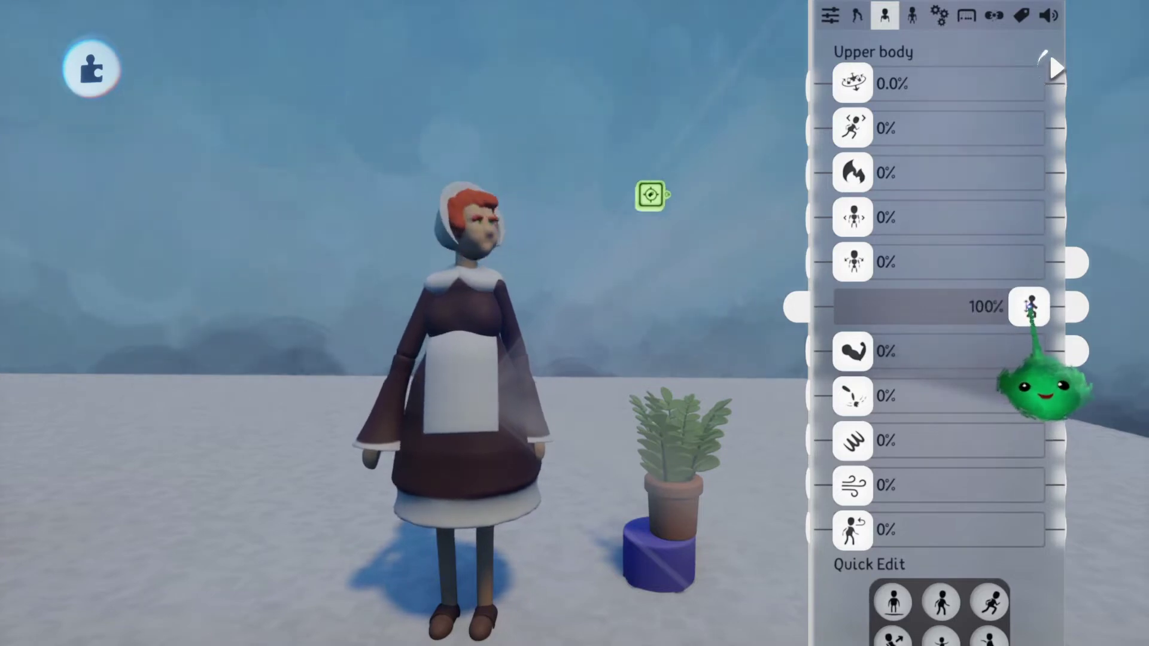
drag(1030, 306, 786, 323)
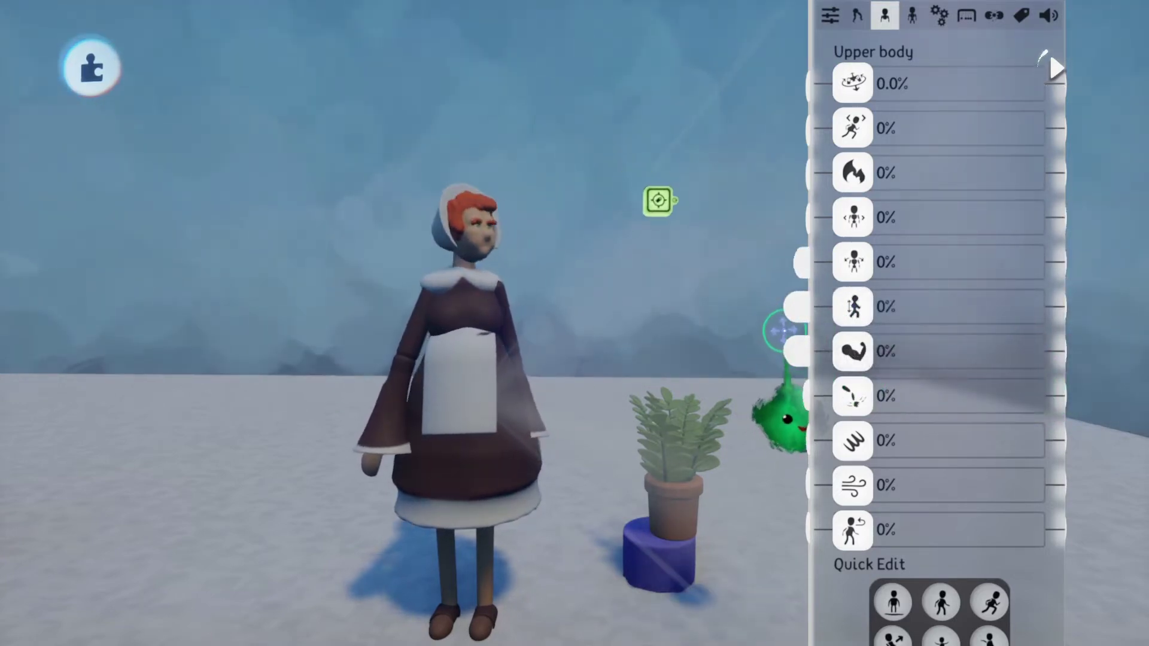
key(Escape)
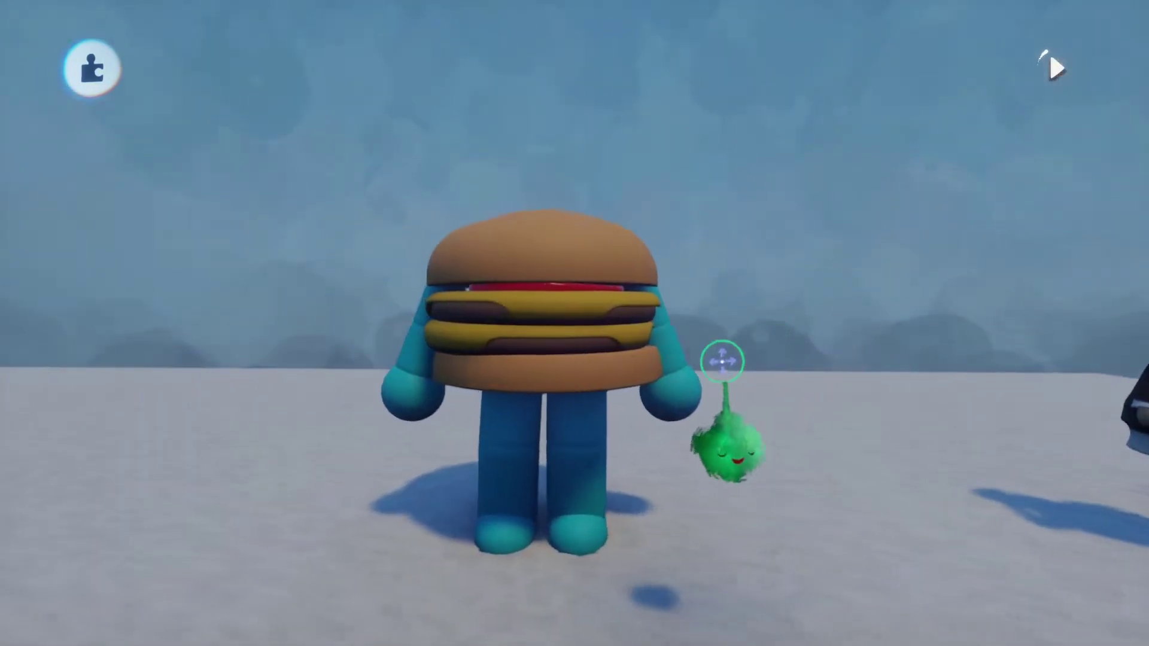
Step: Switch the burger puppet's Quick Edit state to Jump Apex and set its upper body Stiffness to 100%
middle_drag(725, 359, 711, 364)
click(704, 362)
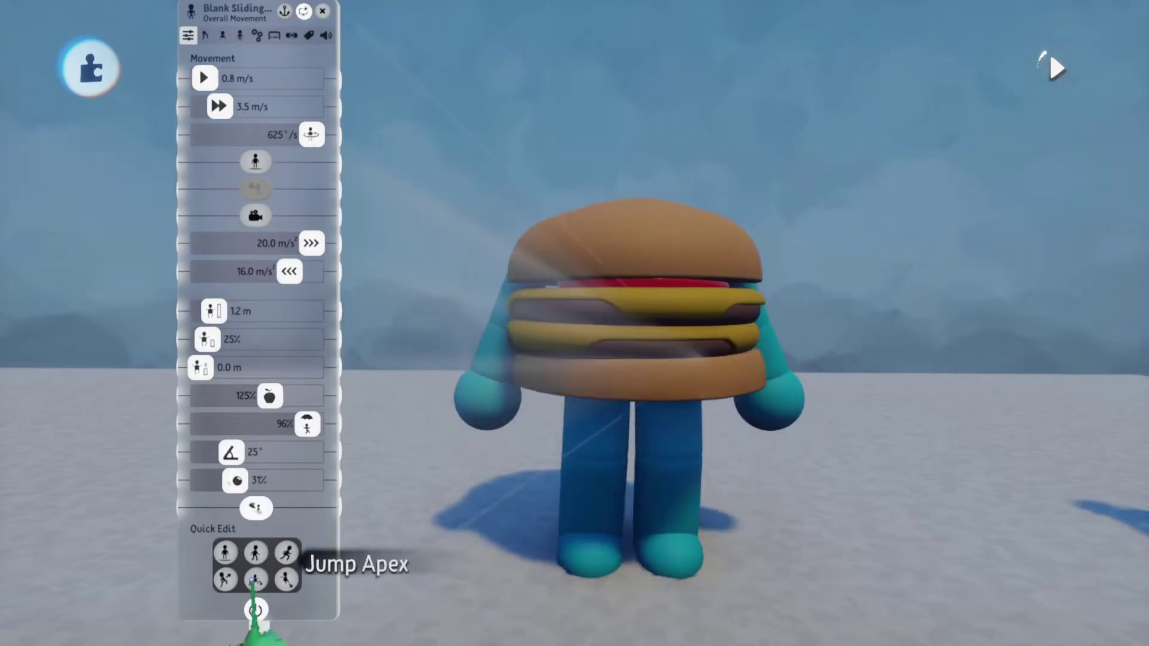
click(260, 578)
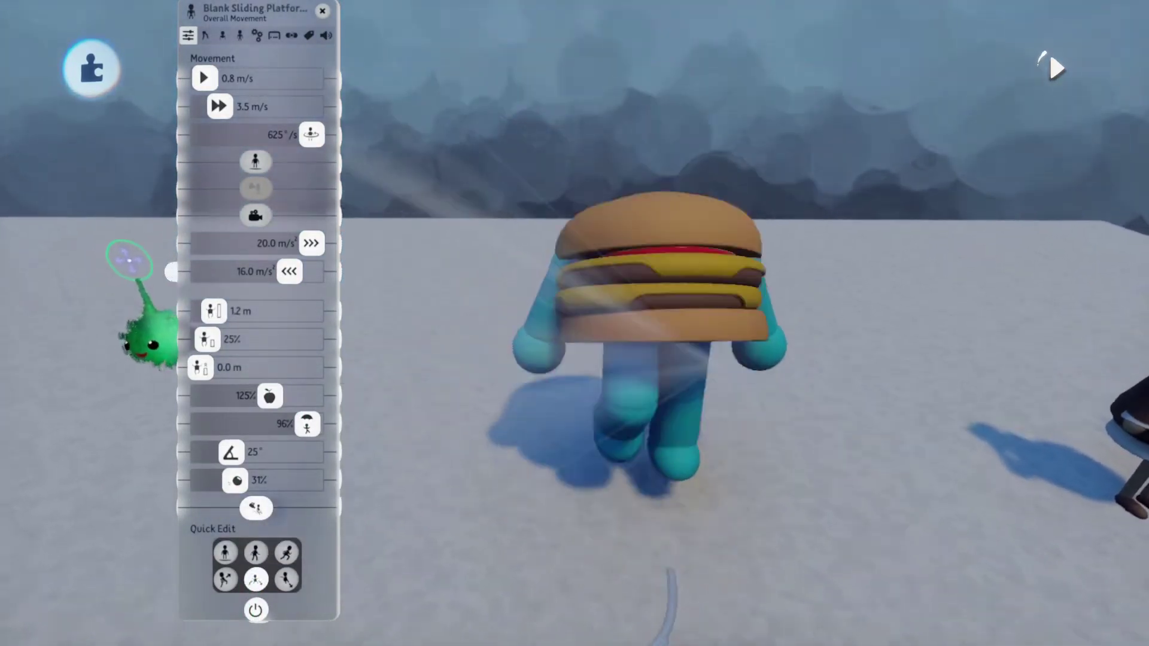
click(223, 36)
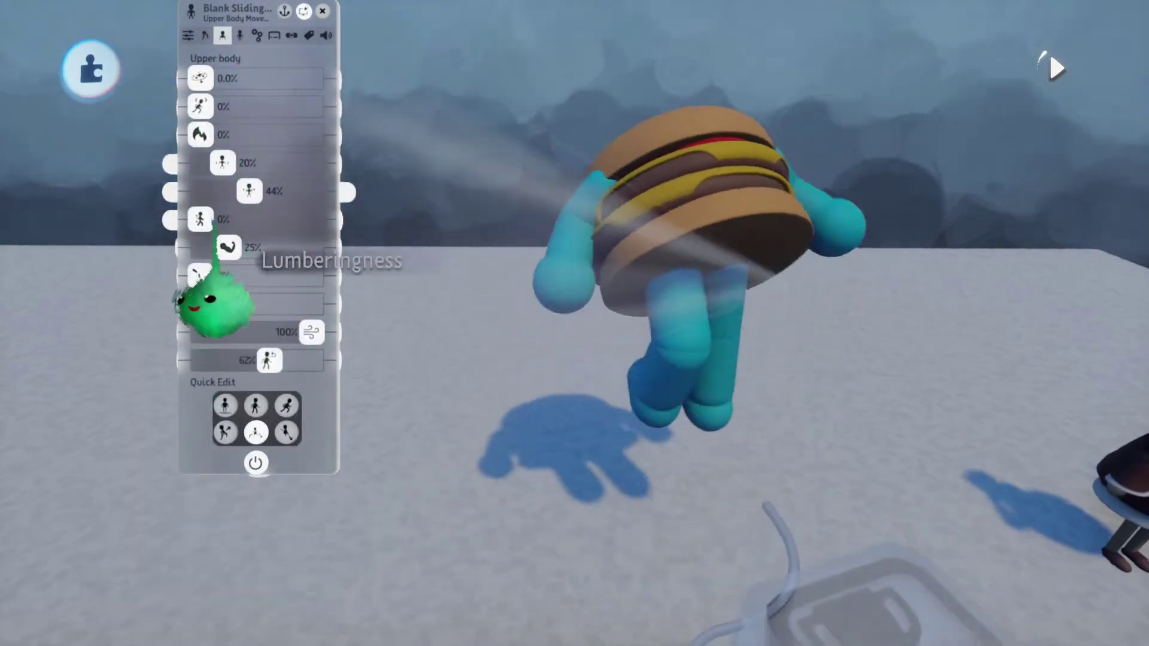
drag(202, 220, 312, 218)
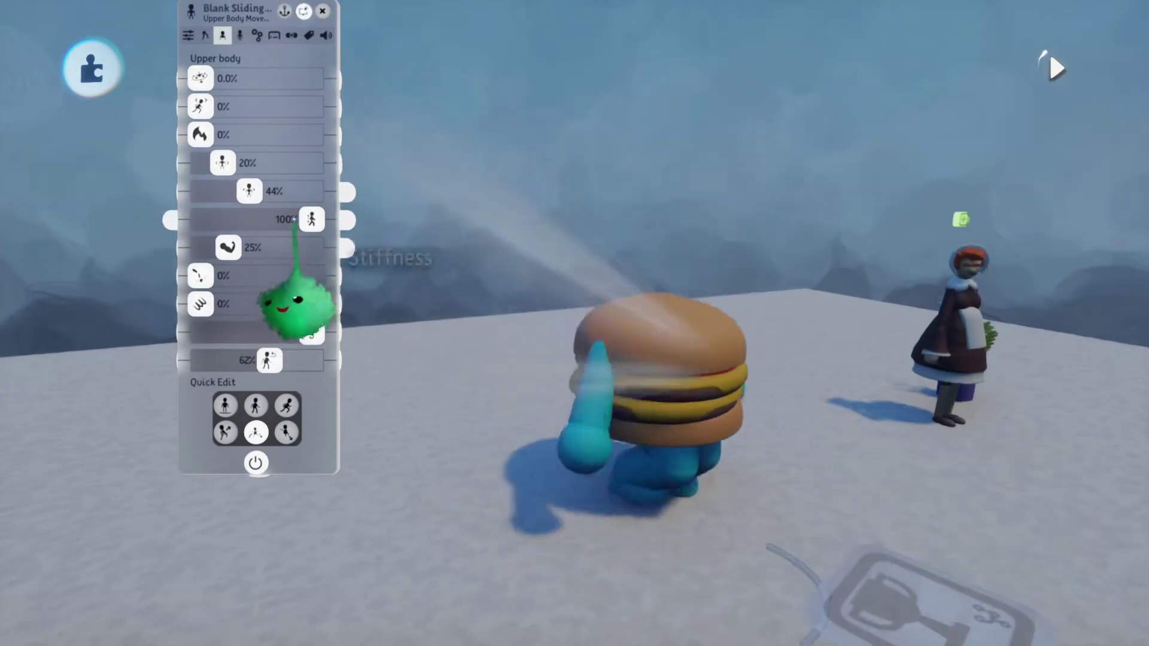
mouse_move(311, 219)
mouse_down()
mouse_move(200, 219)
mouse_move(311, 219)
mouse_up()
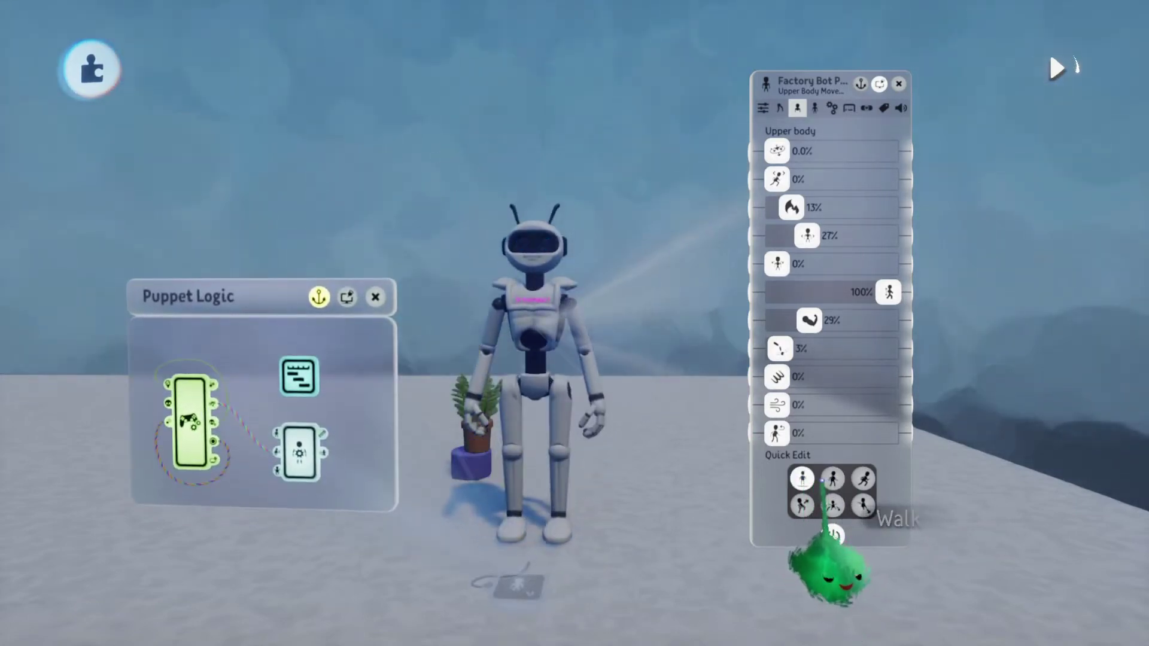
Step: Switch the Factory Bot Puppet's Quick Edit state to Walk and set its third, fourth and seventh upper body settings to 62%, 65% and 65%
click(829, 479)
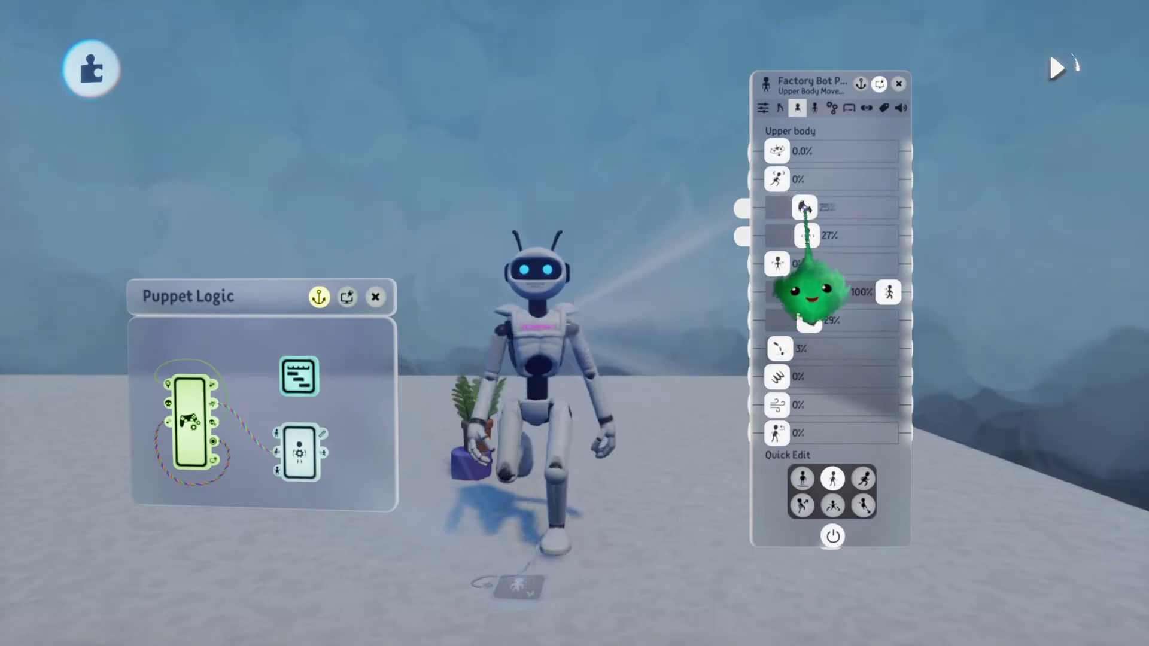
drag(839, 208, 849, 235)
drag(809, 320, 849, 320)
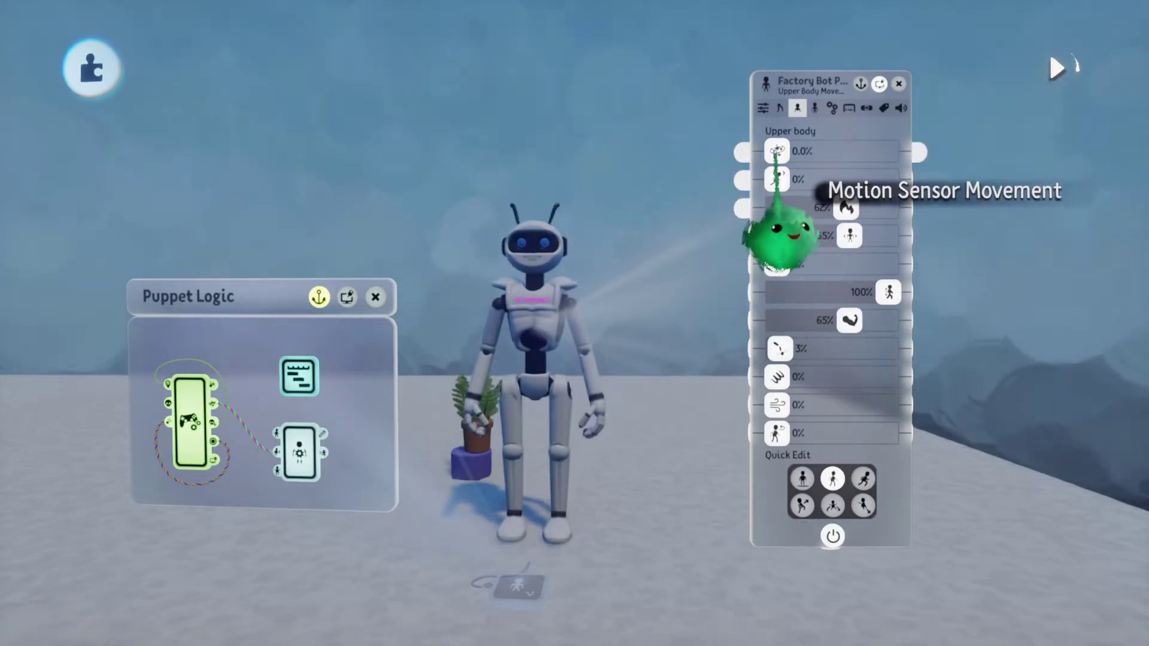
Step: Try Motion Sensor Movement at 100% on the Factory Bot Puppet, check the puppet interface's inputs and undo the change
drag(776, 151, 889, 151)
click(300, 454)
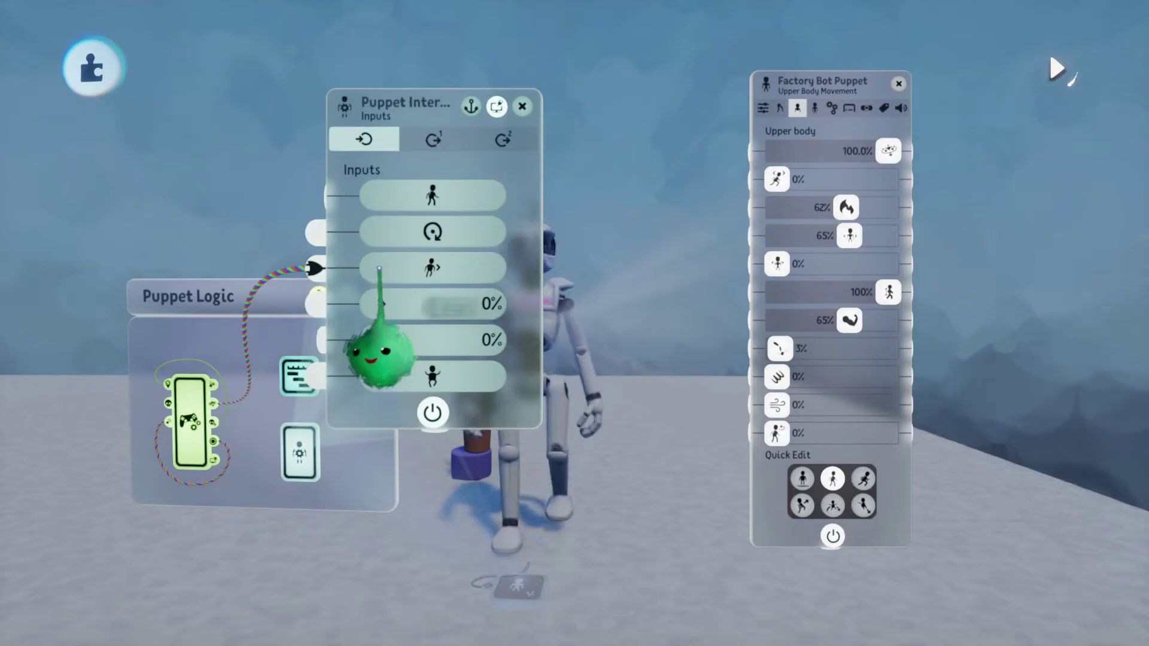
key(Escape)
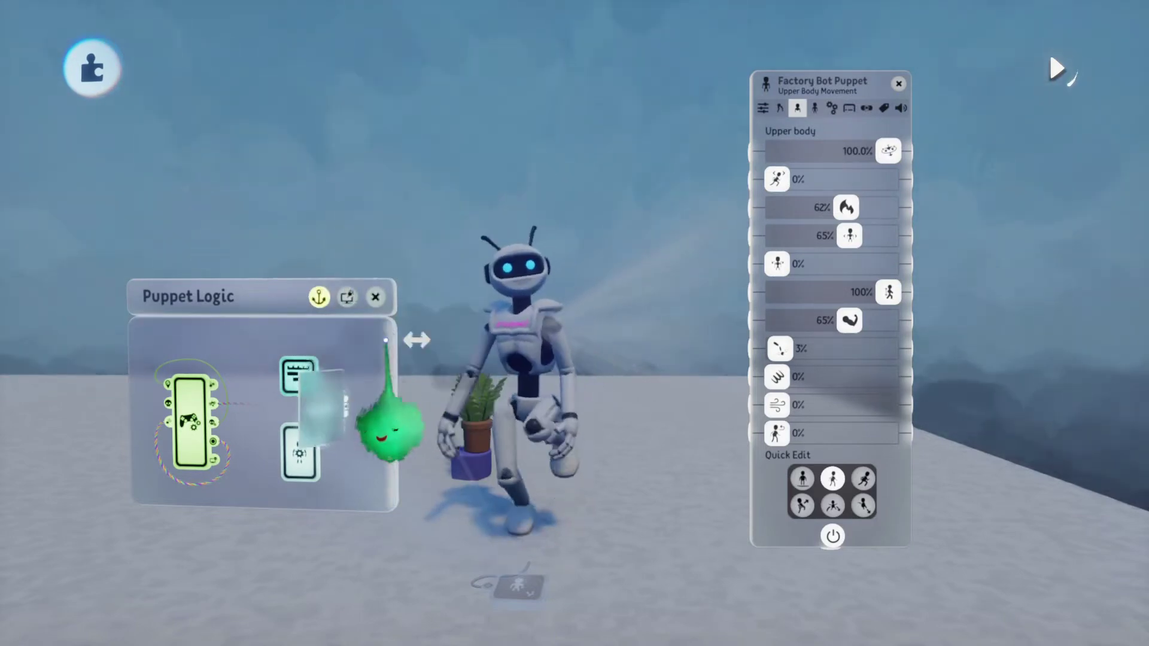
key(ctrl+z)
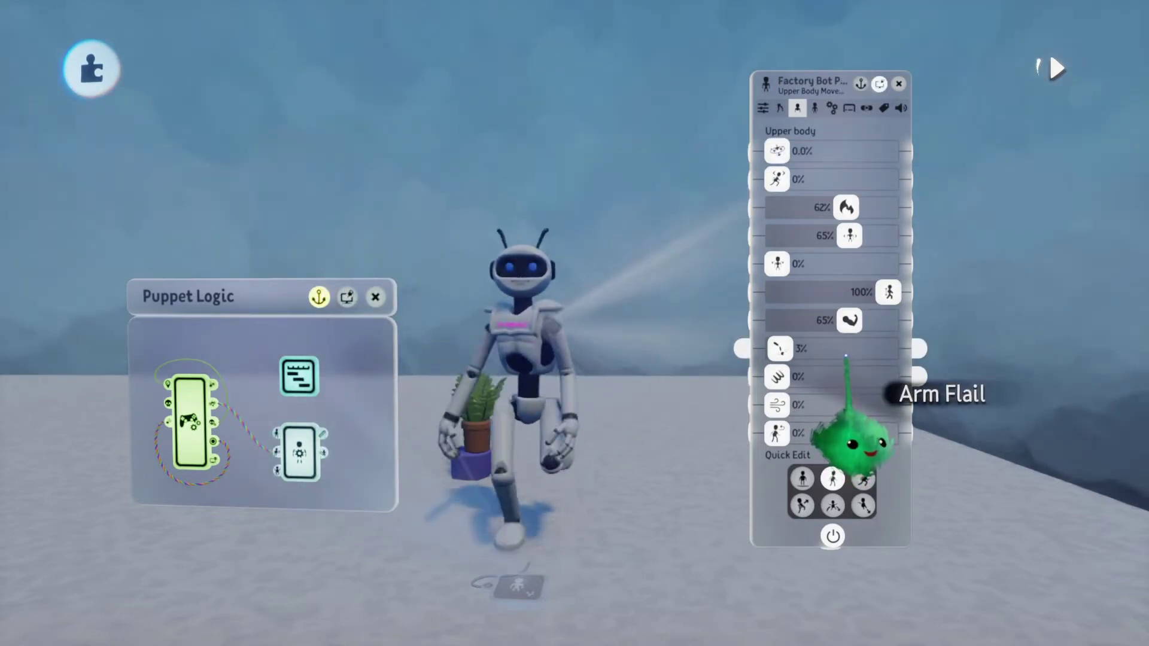
Step: Set the Factory Bot Puppet's Motion Sensor Movement to 100% and compare the setting directly below it at 0% and 100%
click(832, 478)
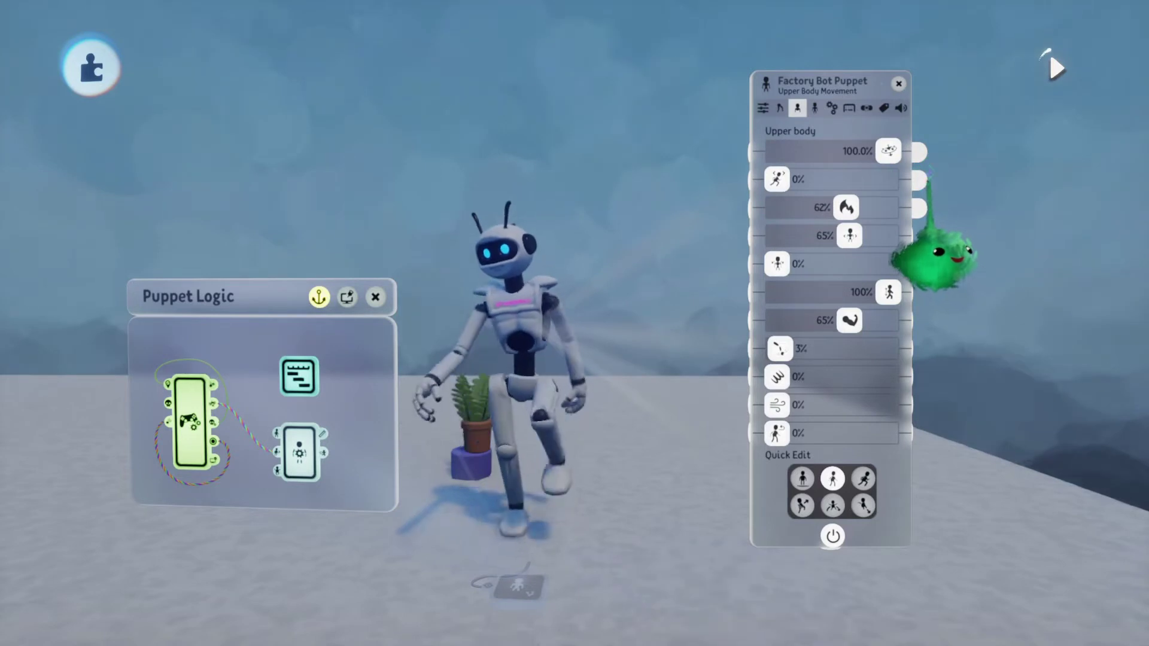
mouse_move(889, 150)
mouse_down()
mouse_move(776, 151)
mouse_move(888, 151)
mouse_up()
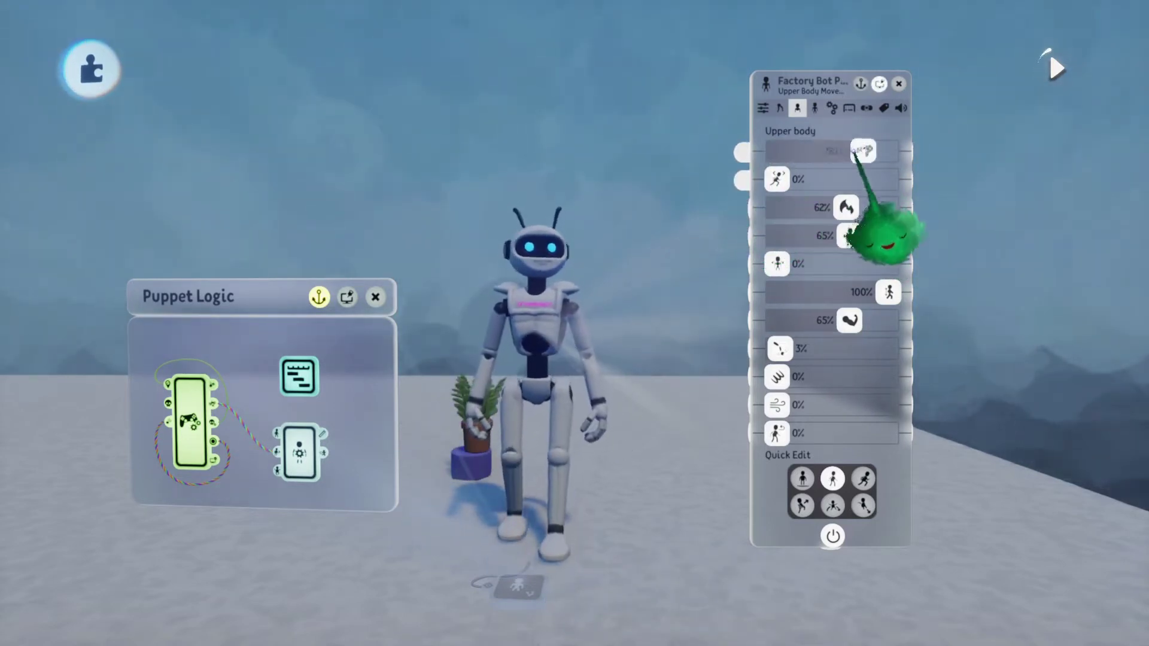
drag(776, 179, 888, 180)
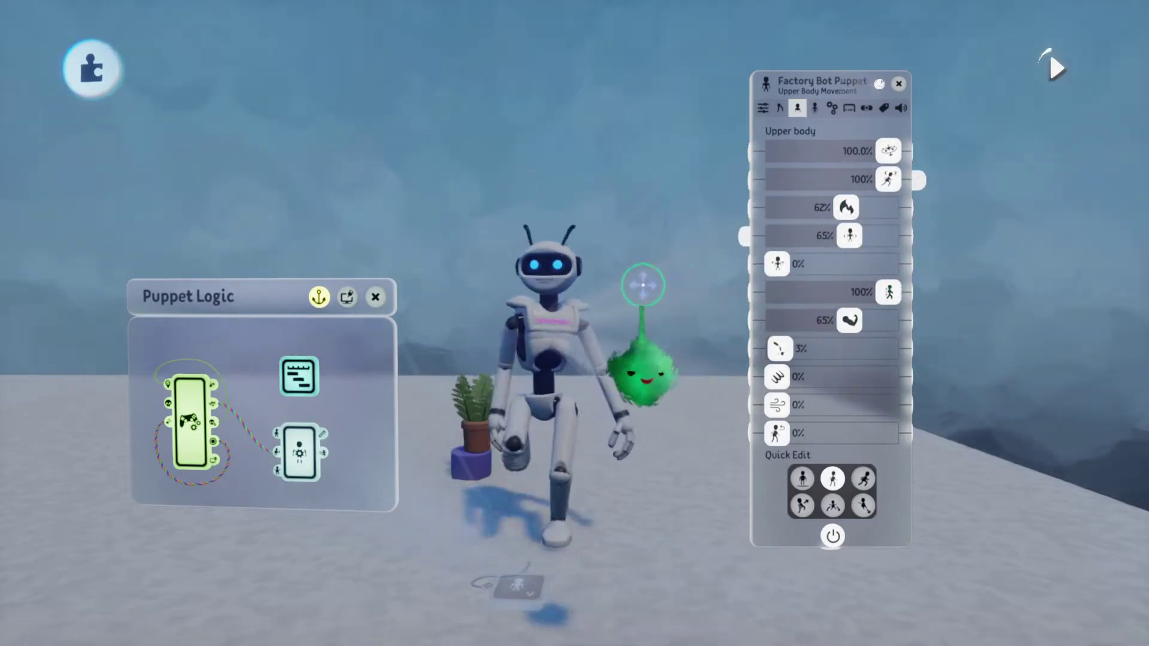
drag(887, 180, 777, 179)
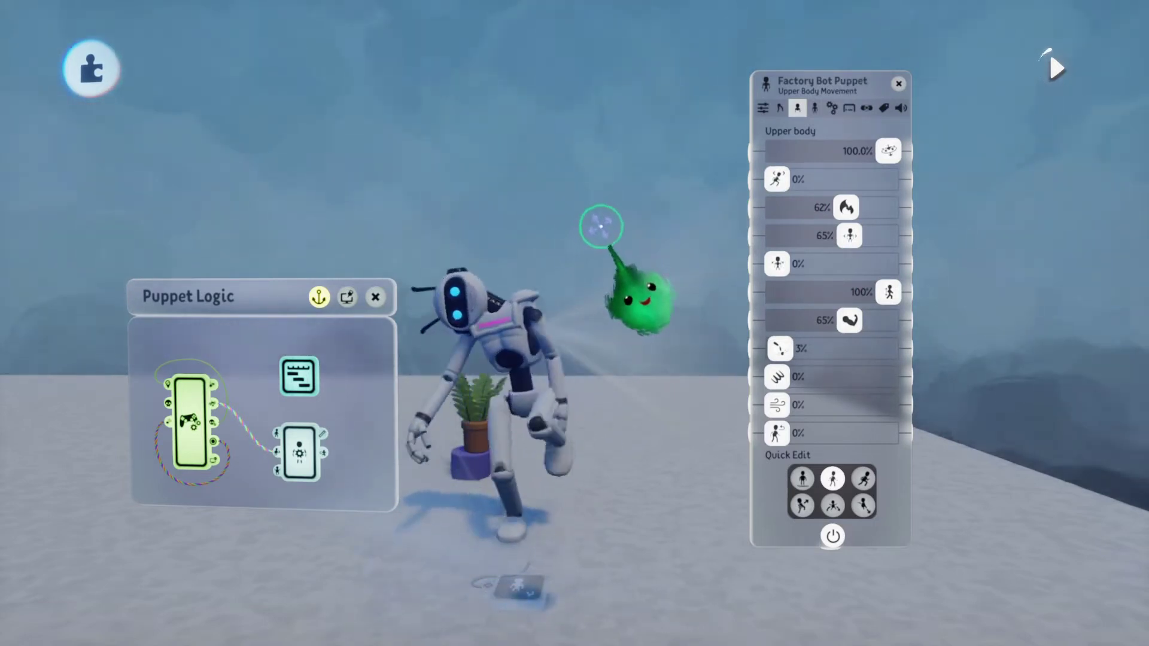
drag(777, 179, 888, 179)
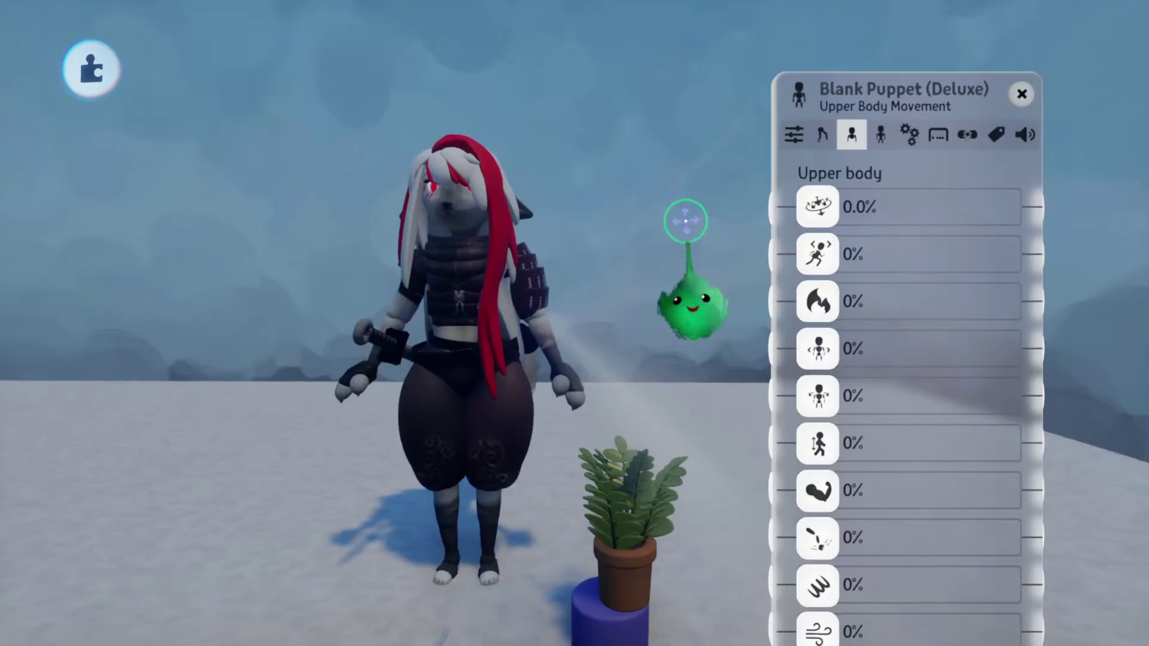
Step: Try the armoured wolf puppet's third upper body setting at 100%, examine the movement from several angles and lower the setting again
drag(817, 300, 1032, 293)
middle_drag(686, 216, 669, 127)
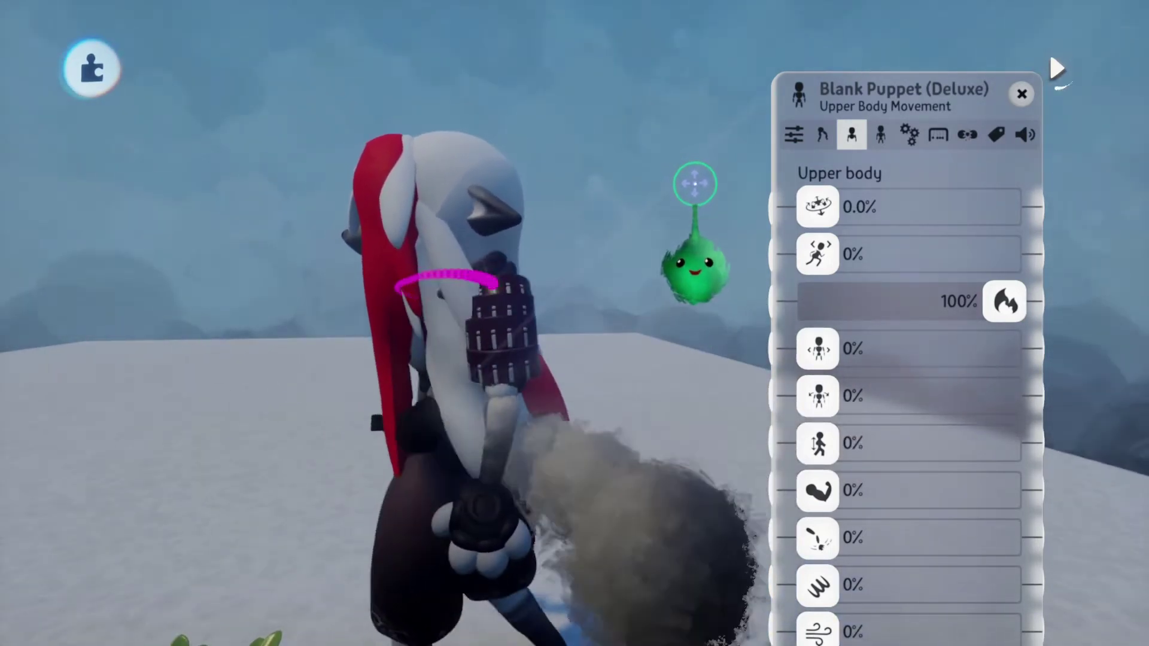
middle_drag(701, 209, 695, 155)
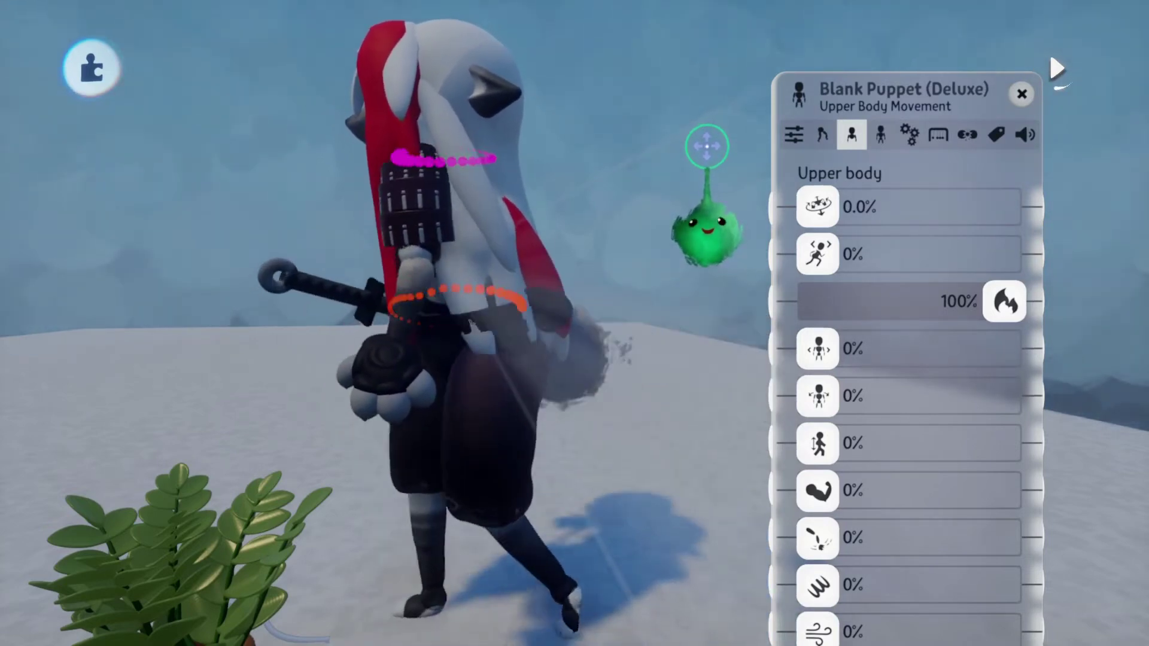
middle_drag(705, 144, 701, 150)
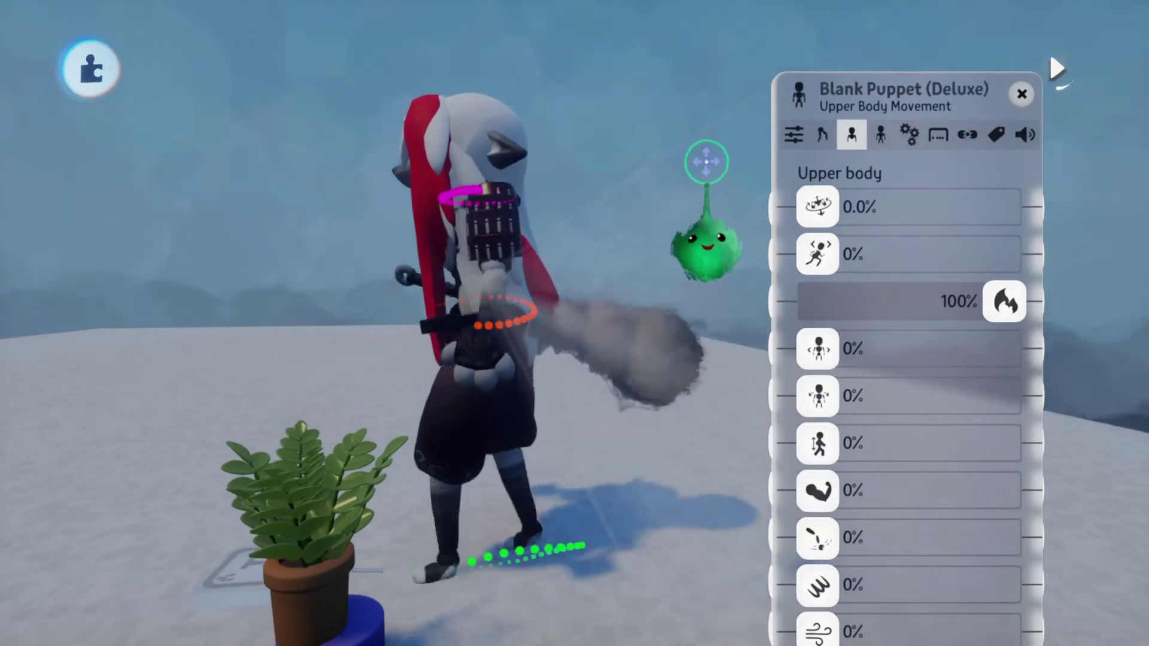
click(808, 302)
Step: Set the armoured wolf puppet's fourth upper body setting to 100% and look at its effect
drag(818, 348, 1006, 349)
middle_drag(867, 357, 890, 347)
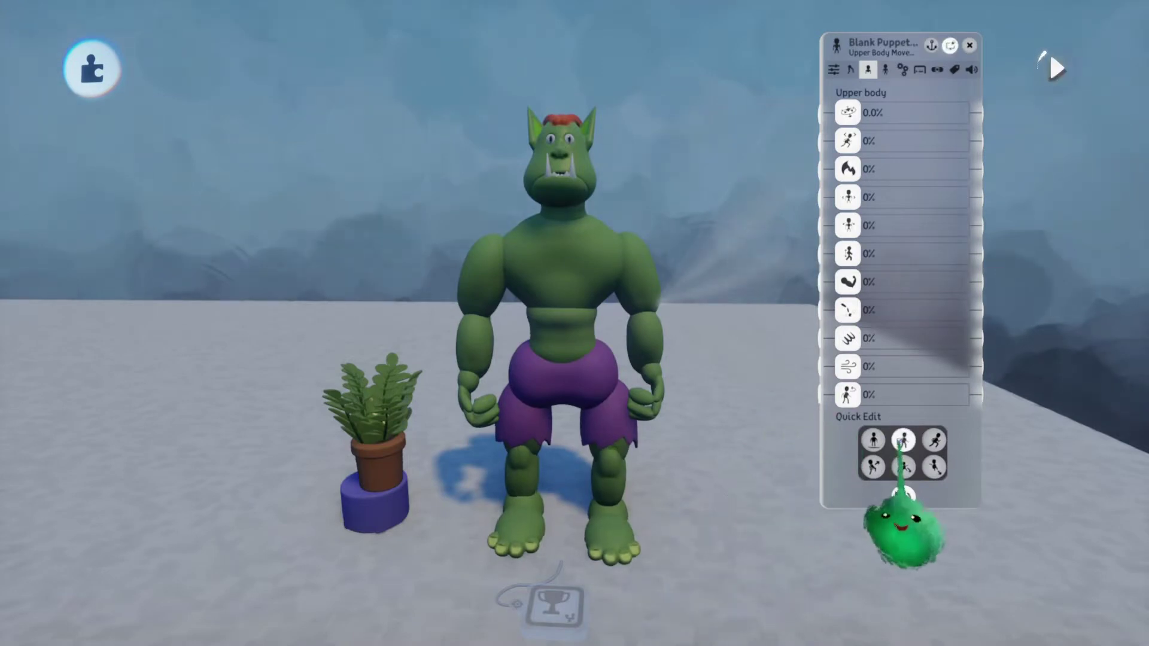
Step: Try the green ogre's Lumberingness at 100%, return it to 0%, and test the setting directly below Stiffness at 100% and 48%
drag(848, 226, 979, 230)
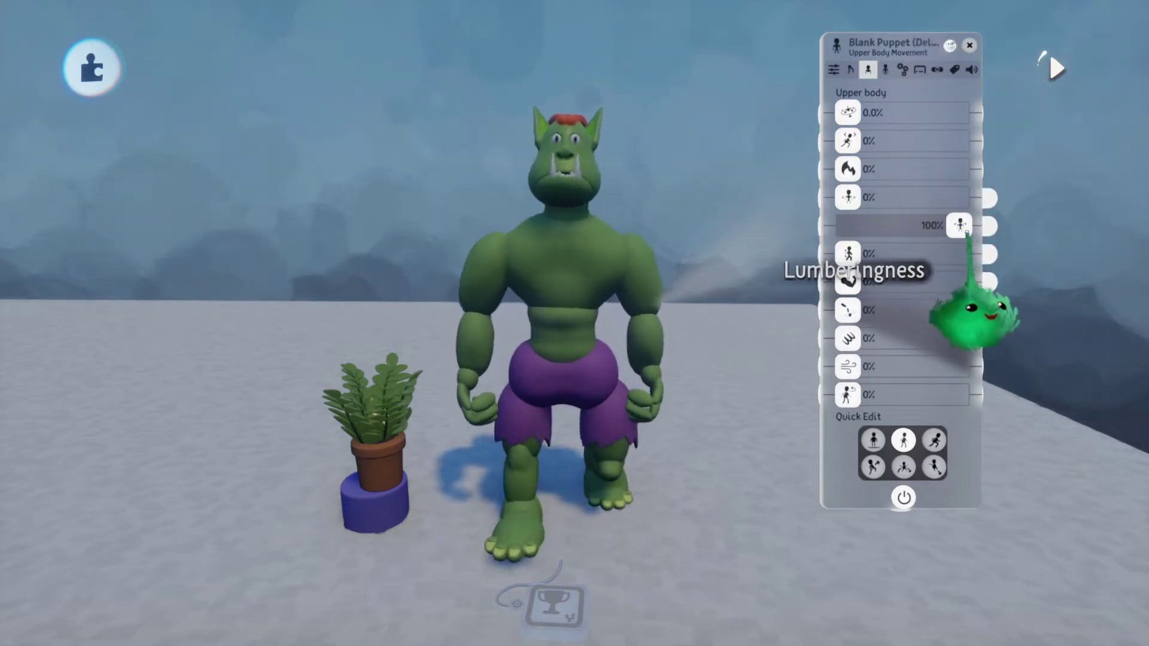
drag(958, 226, 821, 229)
drag(847, 282, 959, 281)
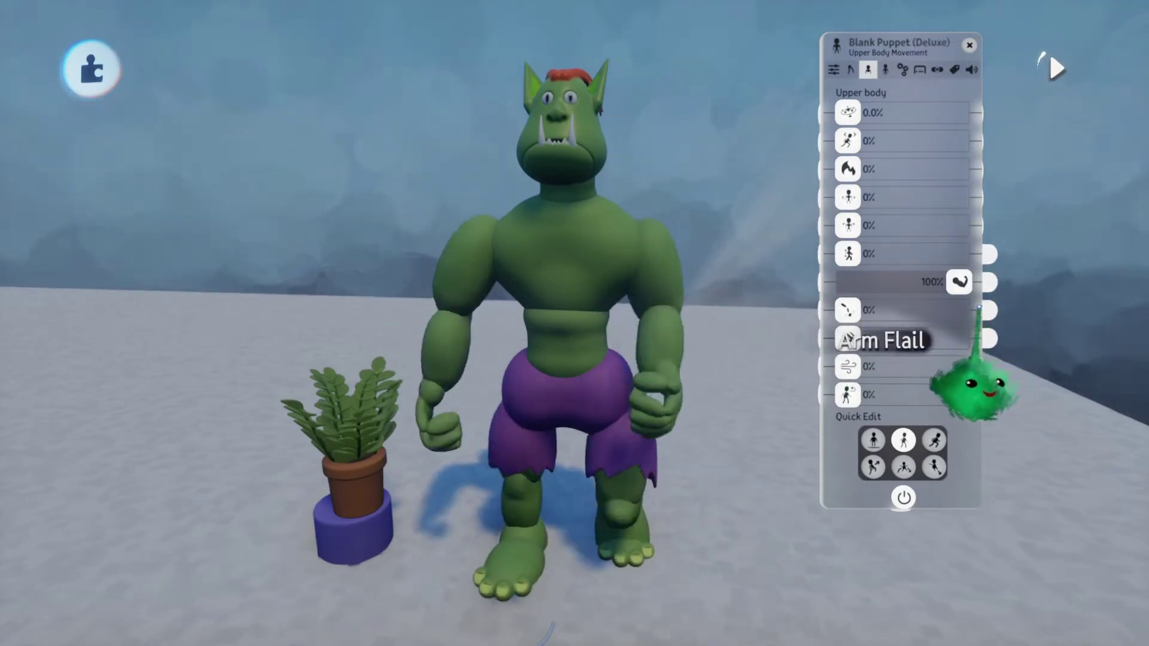
drag(846, 308, 805, 282)
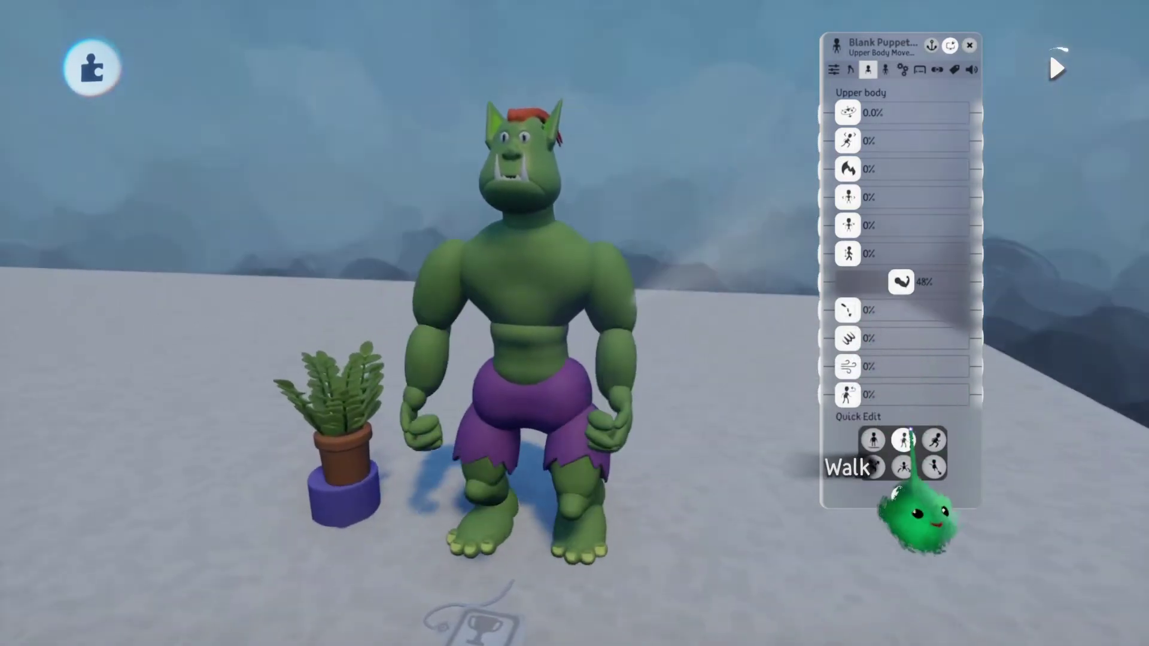
Step: Check the green ogre's Walk state in Quick Edit and raise its Springiness to 100%
click(903, 440)
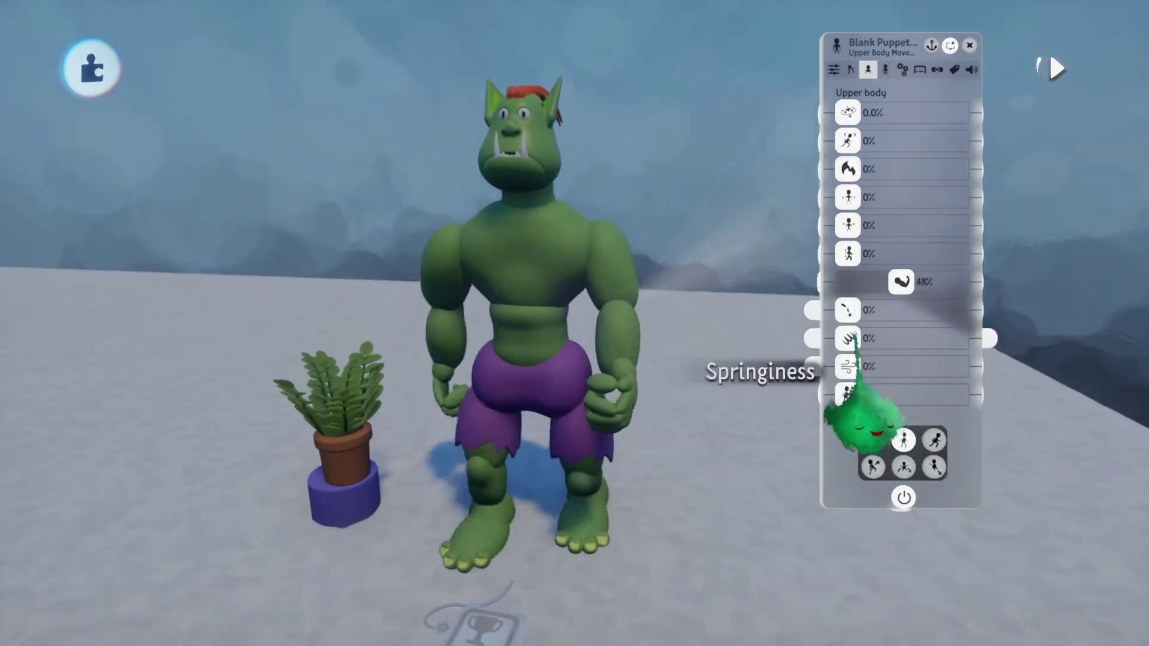
drag(848, 339, 850, 339)
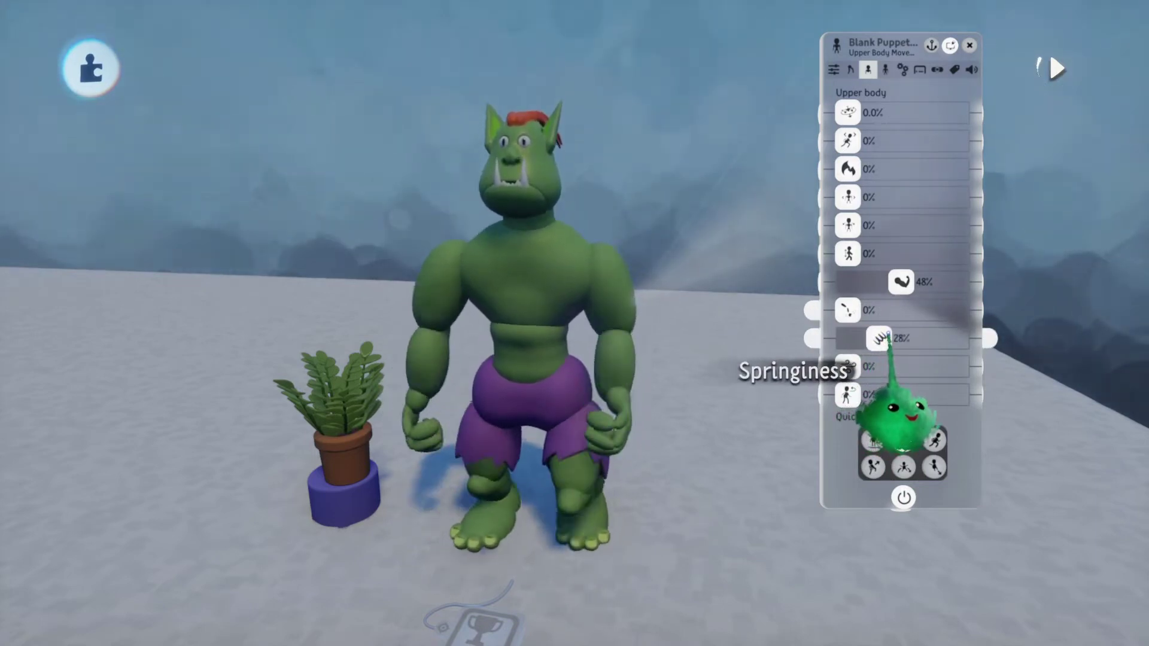
drag(935, 339, 960, 337)
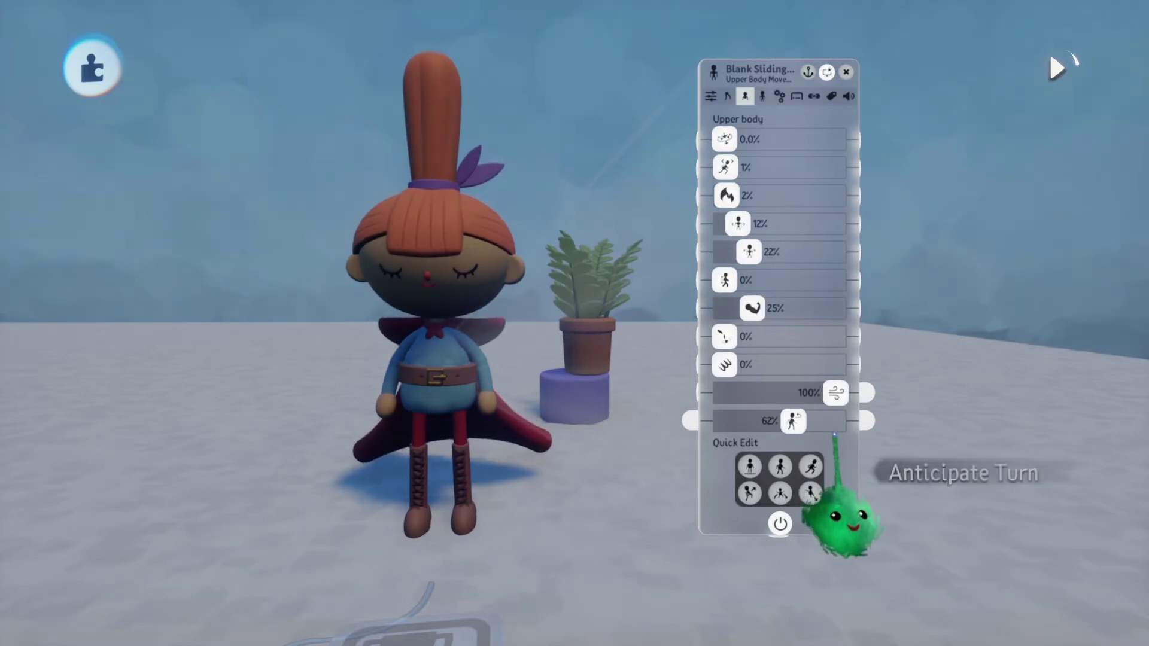
Step: Turn off the caped puppet's Run state in Quick Edit and enter the puppet for editing with its Puppet Logic open
mouse_move(835, 393)
mouse_down()
mouse_move(761, 393)
mouse_move(836, 393)
mouse_up()
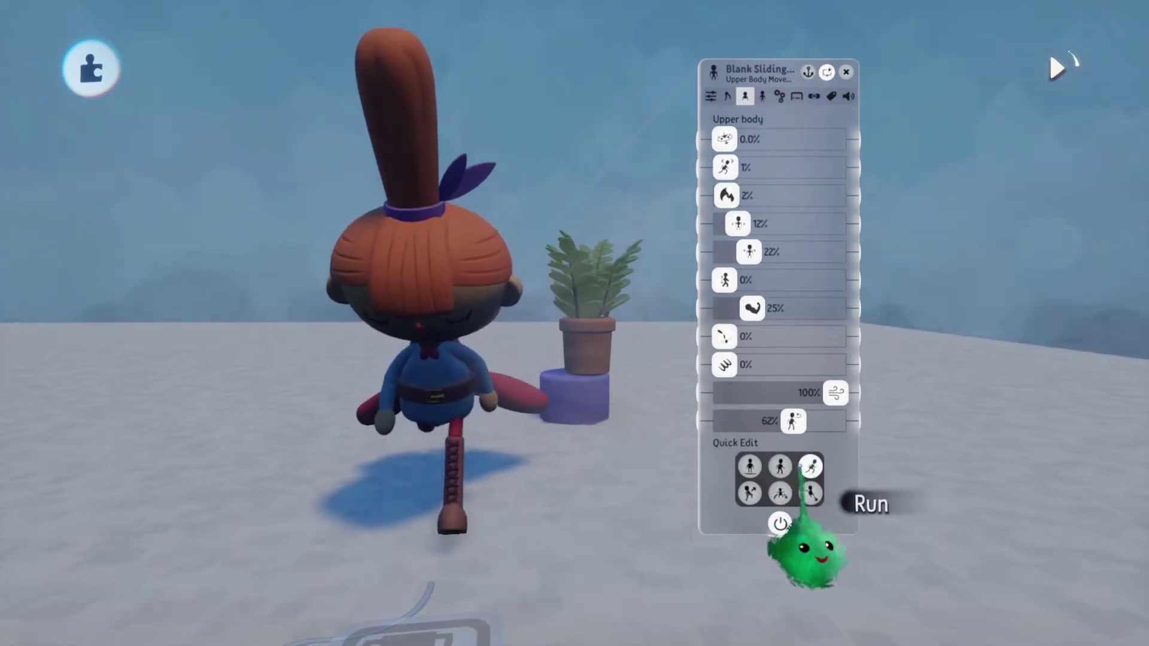
click(801, 472)
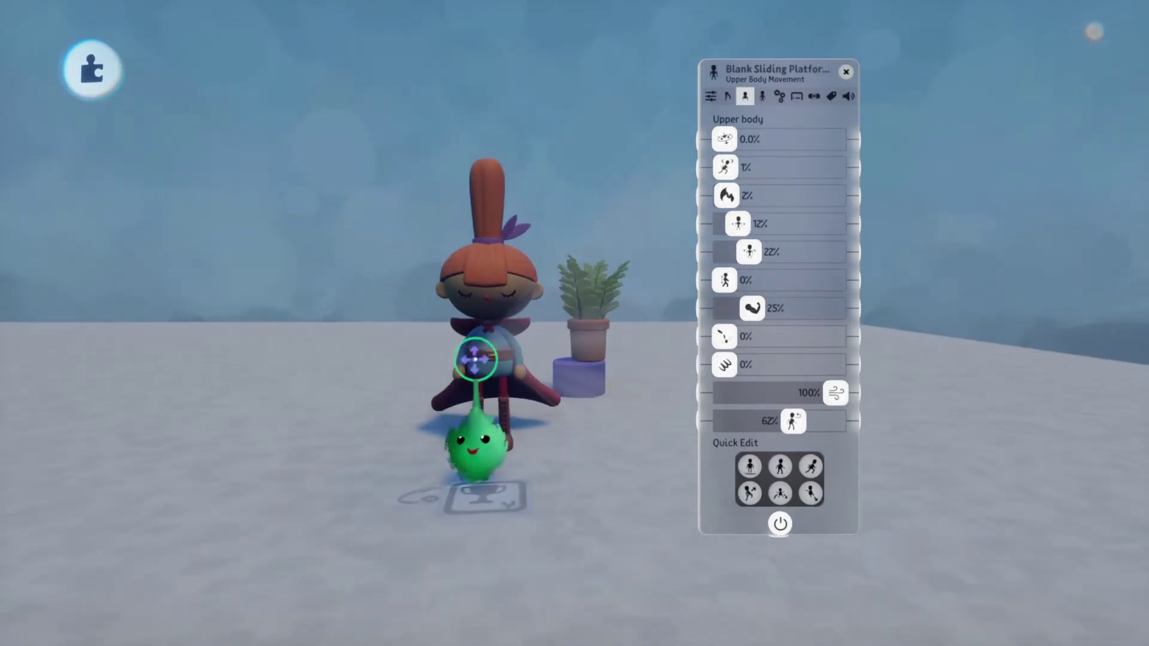
click(473, 360)
click(488, 494)
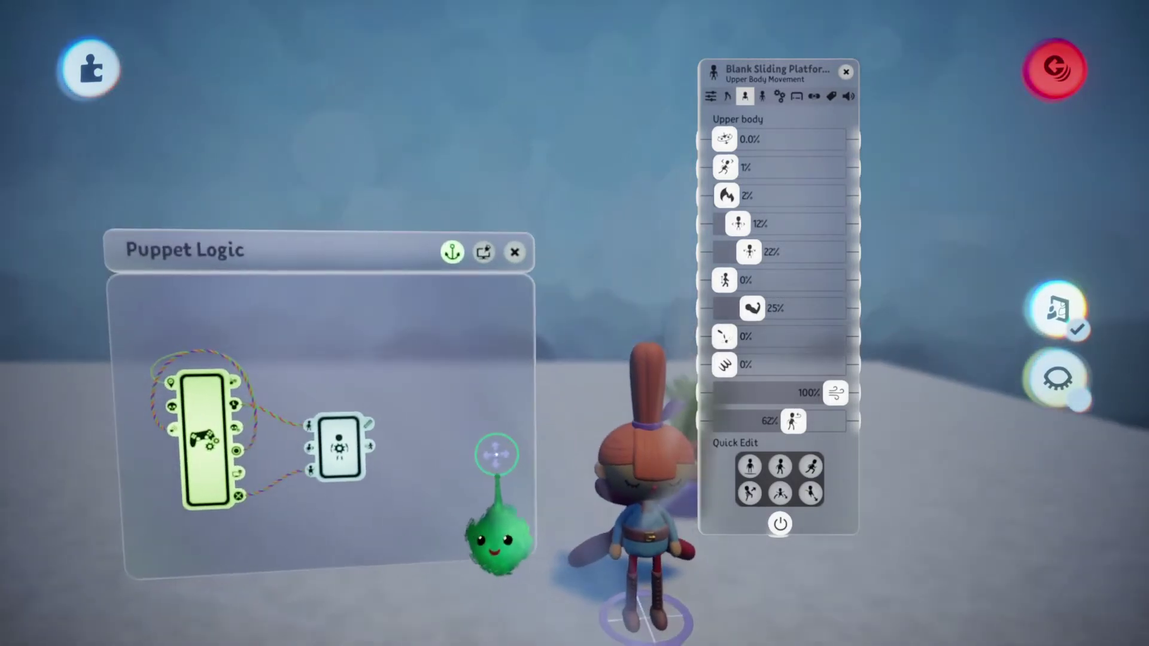
Step: Set the caped puppet's tenth upper body setting to 0% and record a keyframe placed on the Puppet Logic microchip
drag(834, 393, 712, 395)
key(square)
click(504, 71)
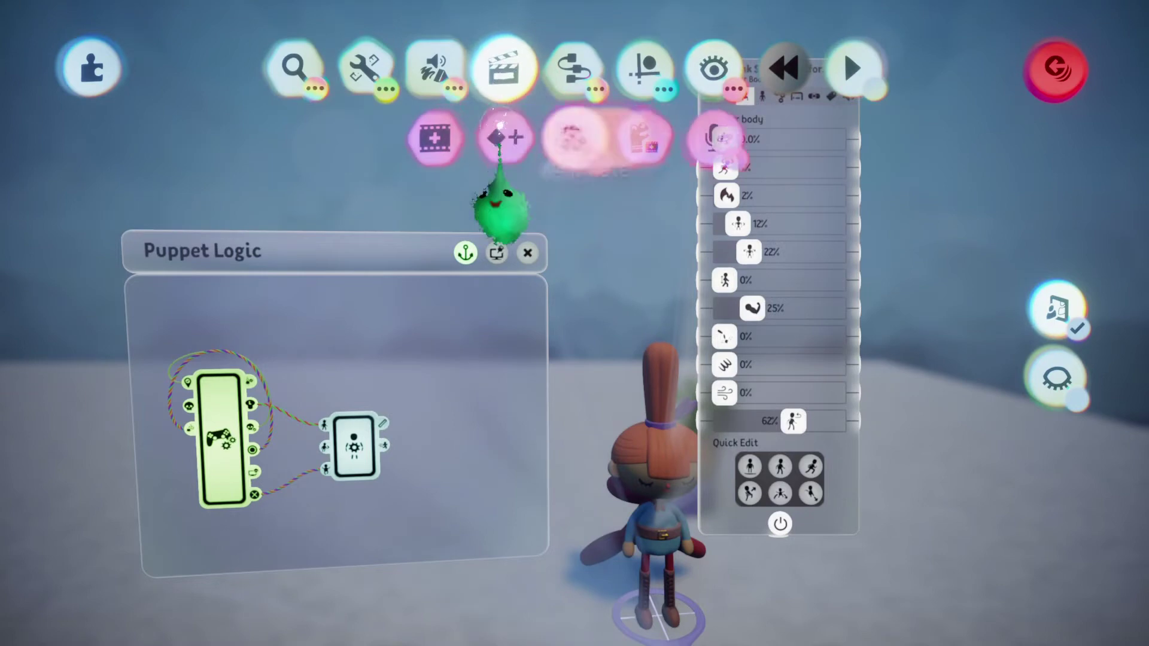
click(501, 141)
click(467, 355)
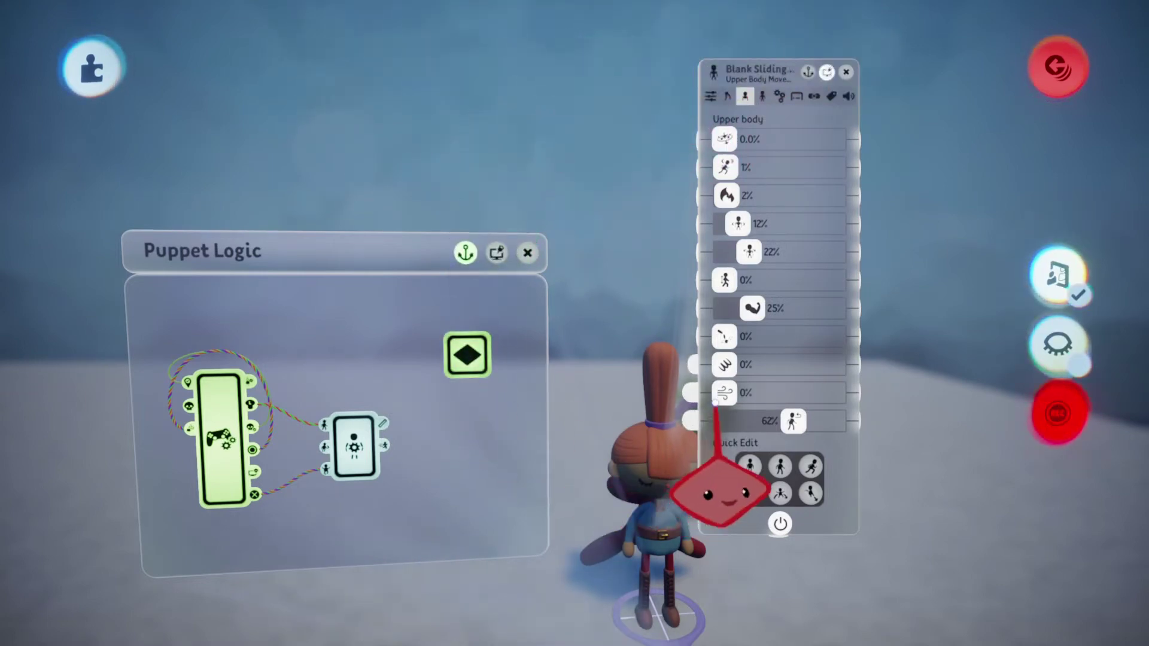
click(1057, 413)
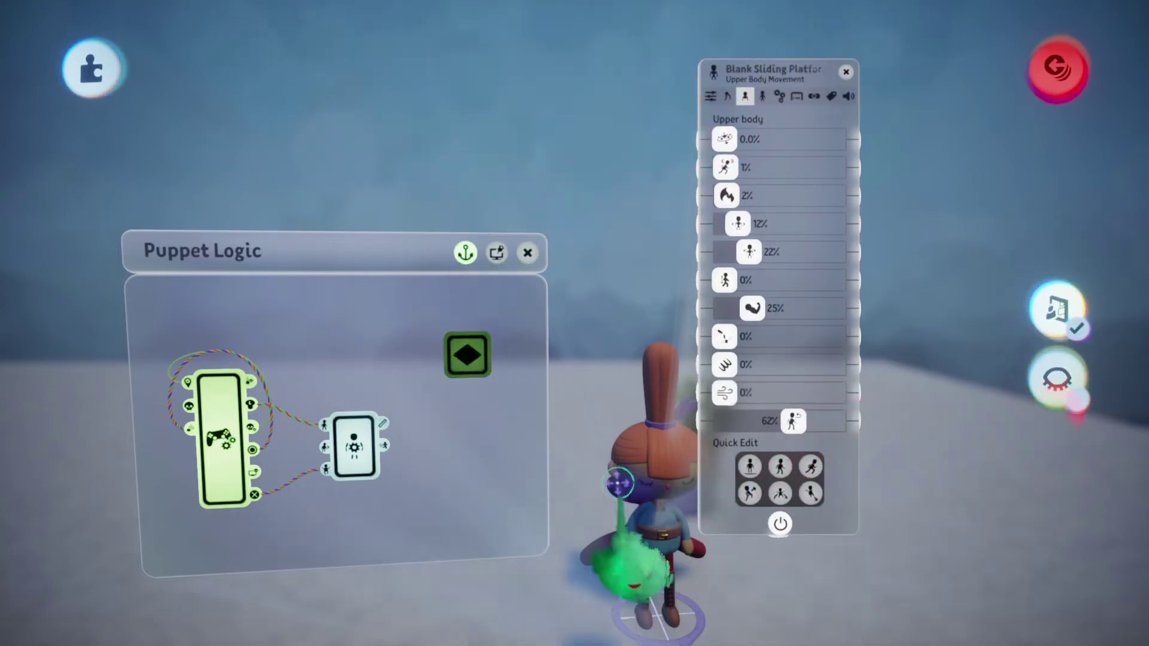
Step: Show the first outputs page of the Puppet Interface gadget and examine the Idle Strength output
click(355, 451)
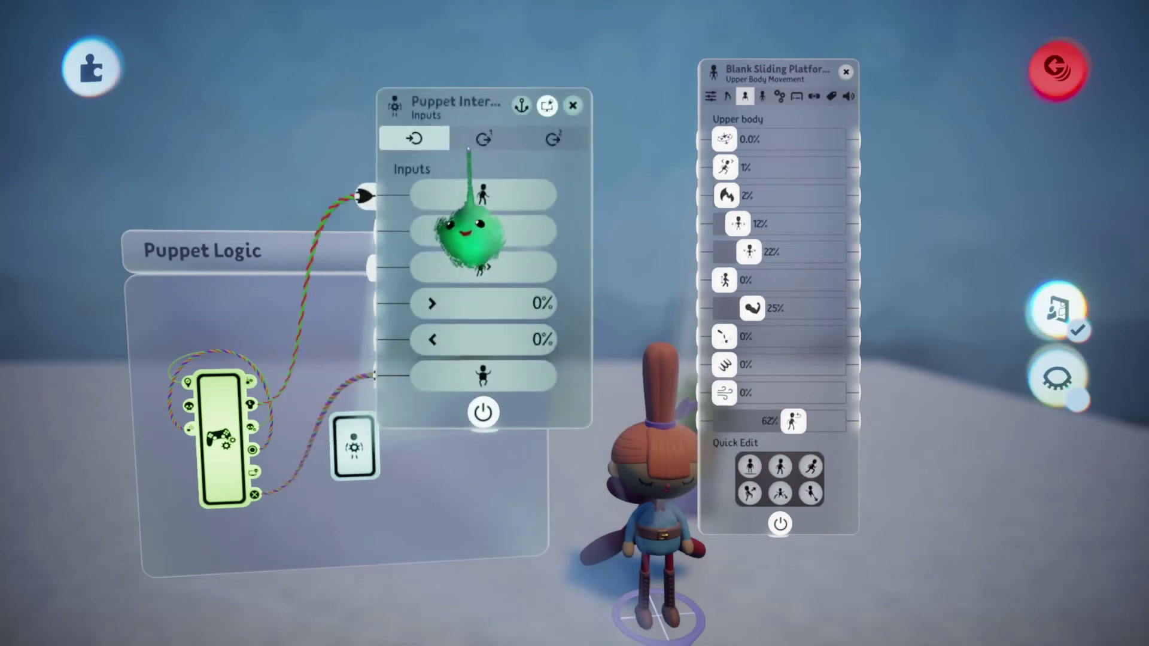
click(474, 142)
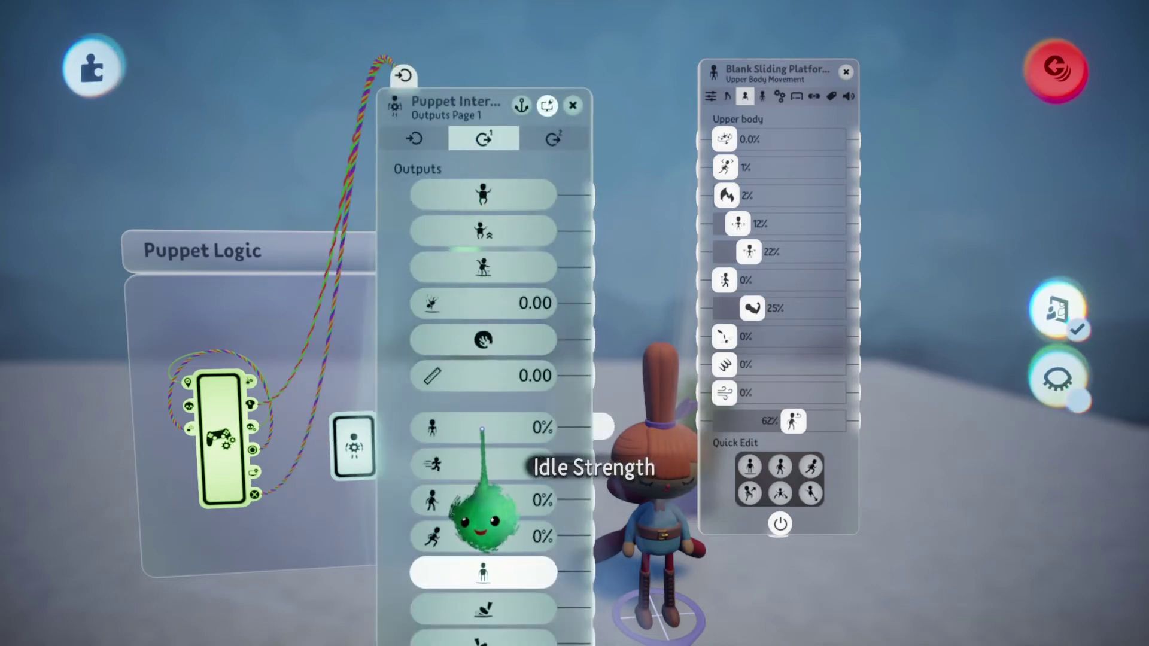
click(464, 389)
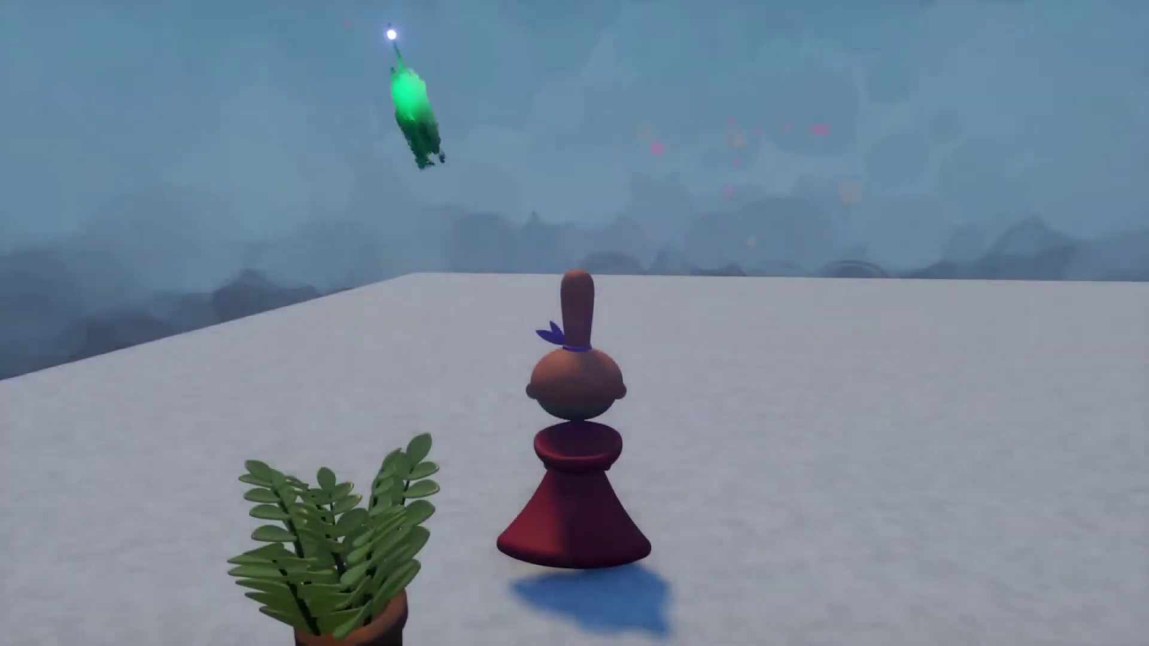
Step: Run the caped puppet around the scene and stop it facing different ways to view its moving and idle animation
key(Left)
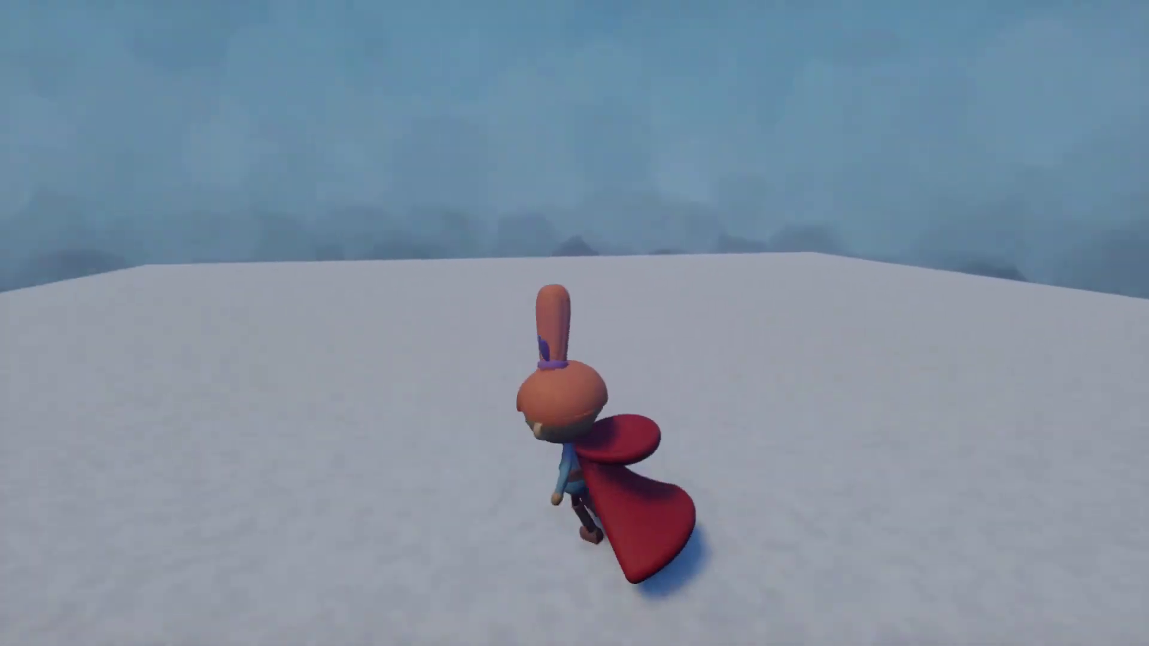
key(Down)
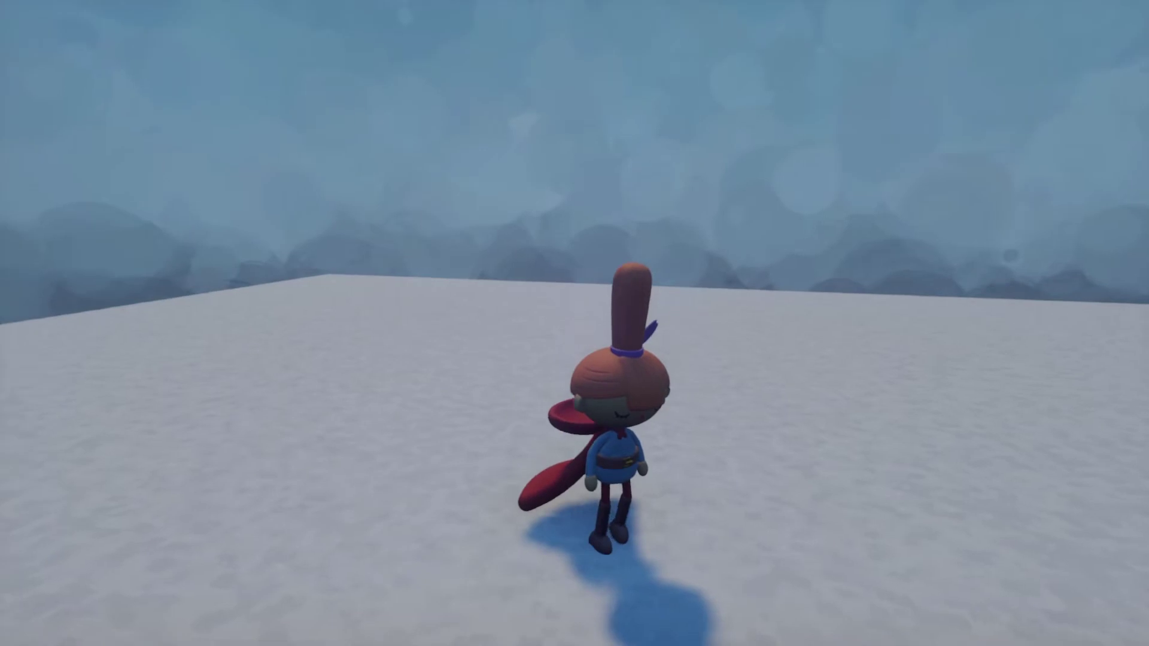
key(Down)
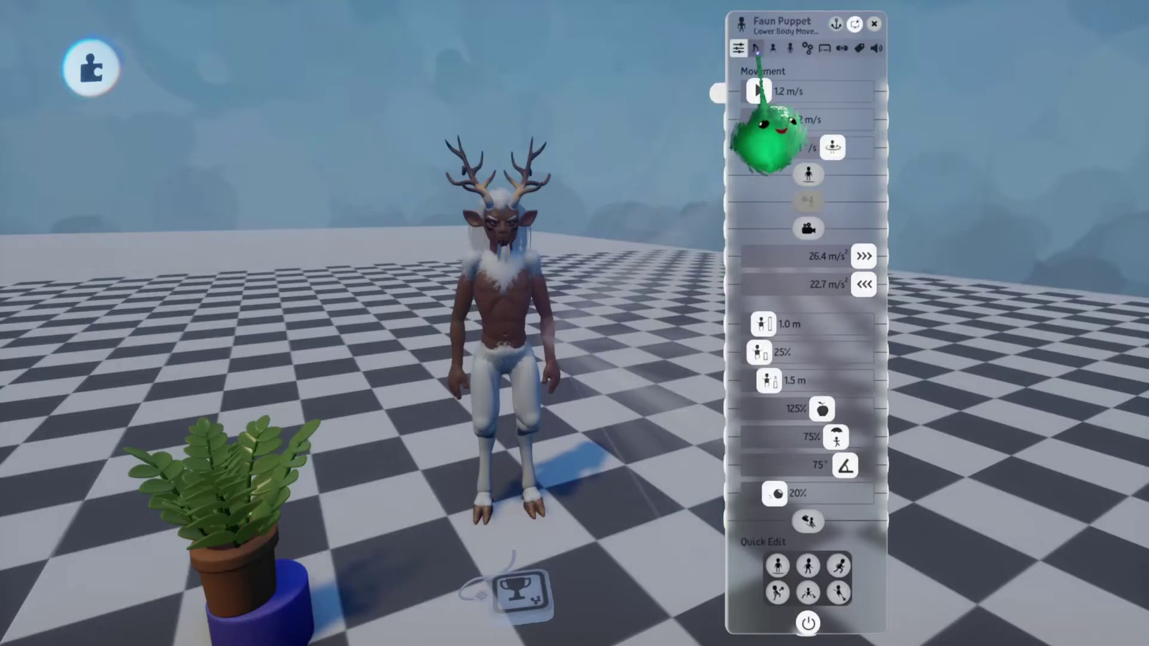
Step: Show the faun puppet's lower body movement settings and move the puppet around in play mode
click(756, 48)
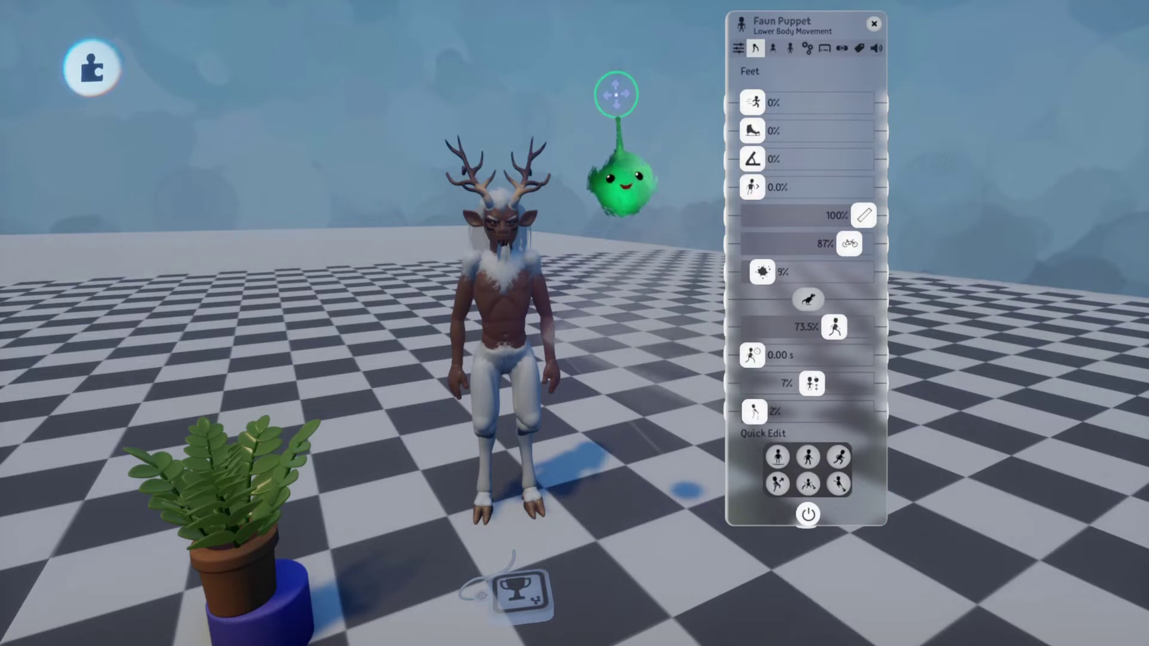
key(Escape)
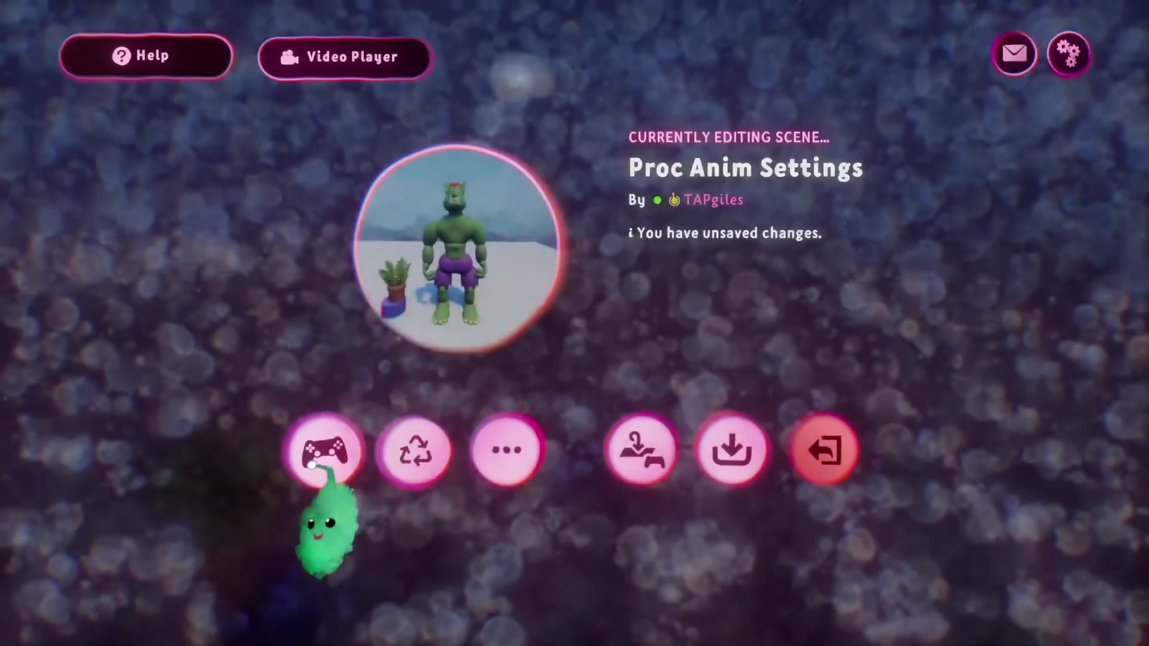
click(330, 454)
key(Right)
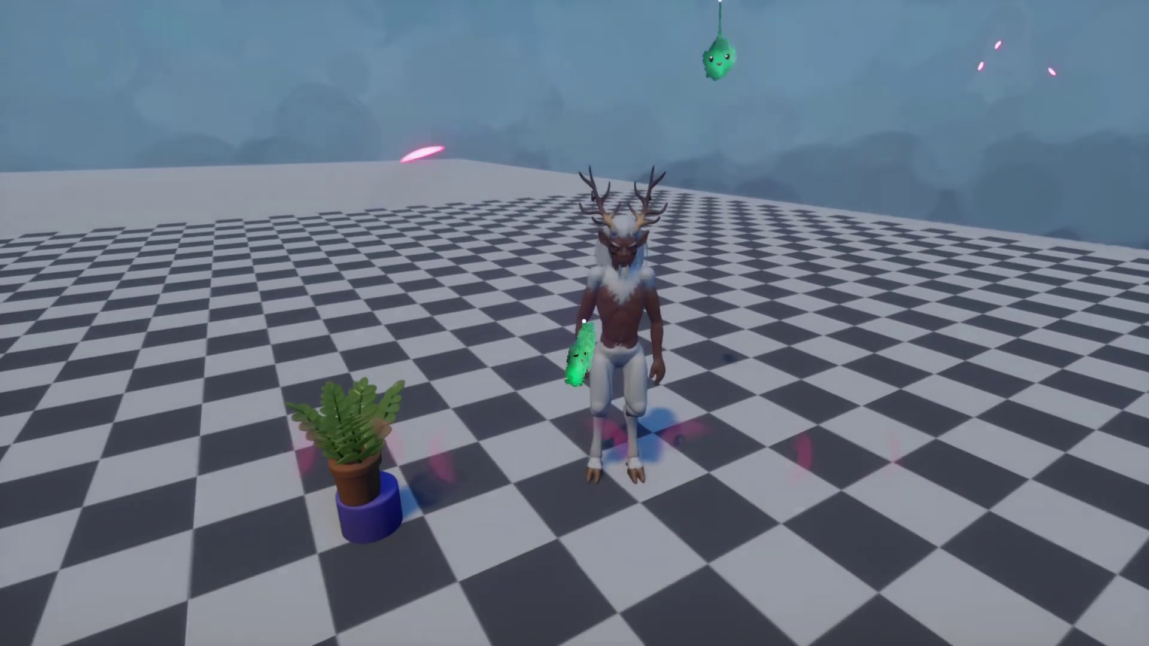
Step: Return to editing, set the faun puppet's Slideyness to 83%, and try its movement in test mode
key(Escape)
click(282, 449)
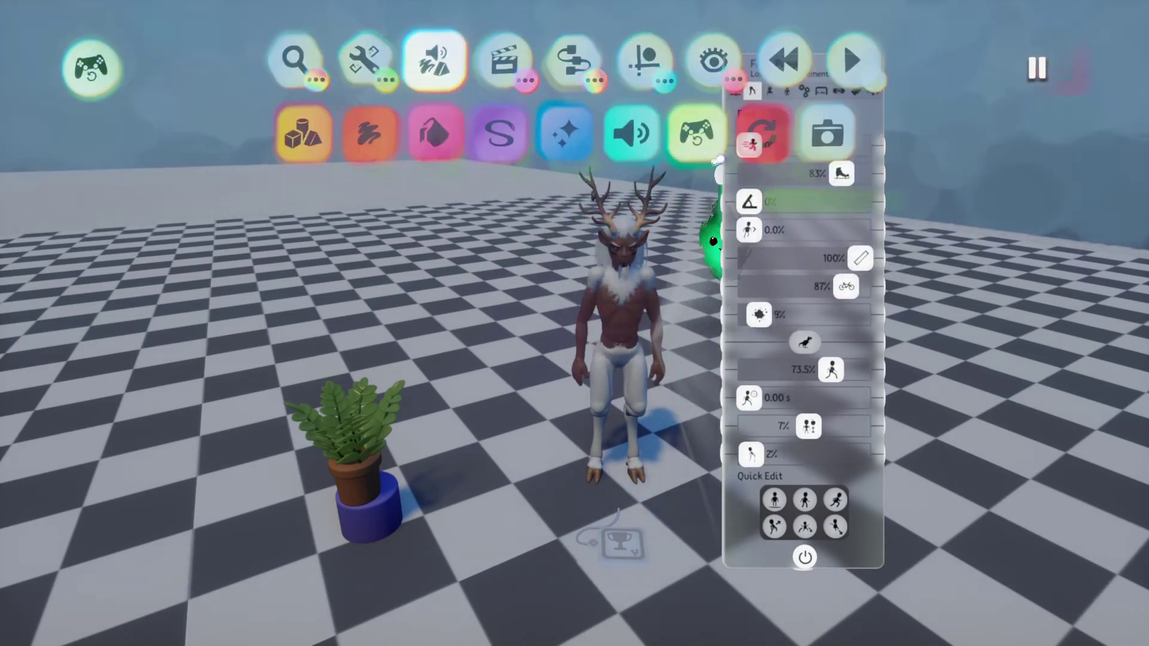
click(696, 133)
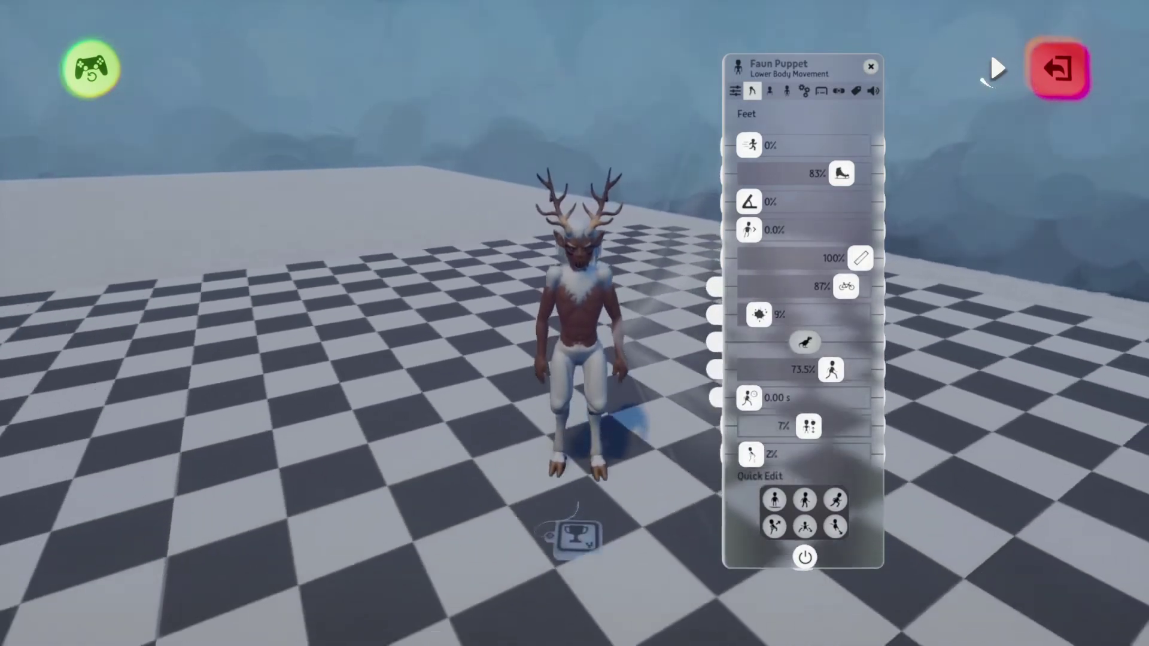
click(997, 68)
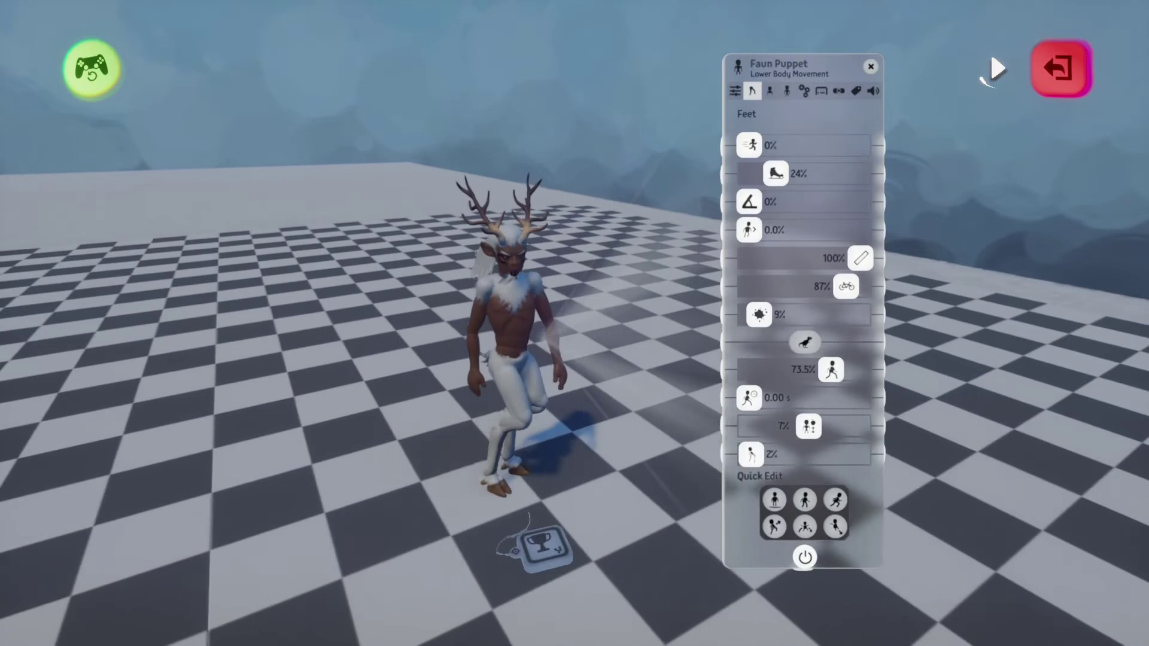
Step: Lower the faun's Slideyness to 0% and test its walk with the first Feet setting at 100% and 39%
key(space)
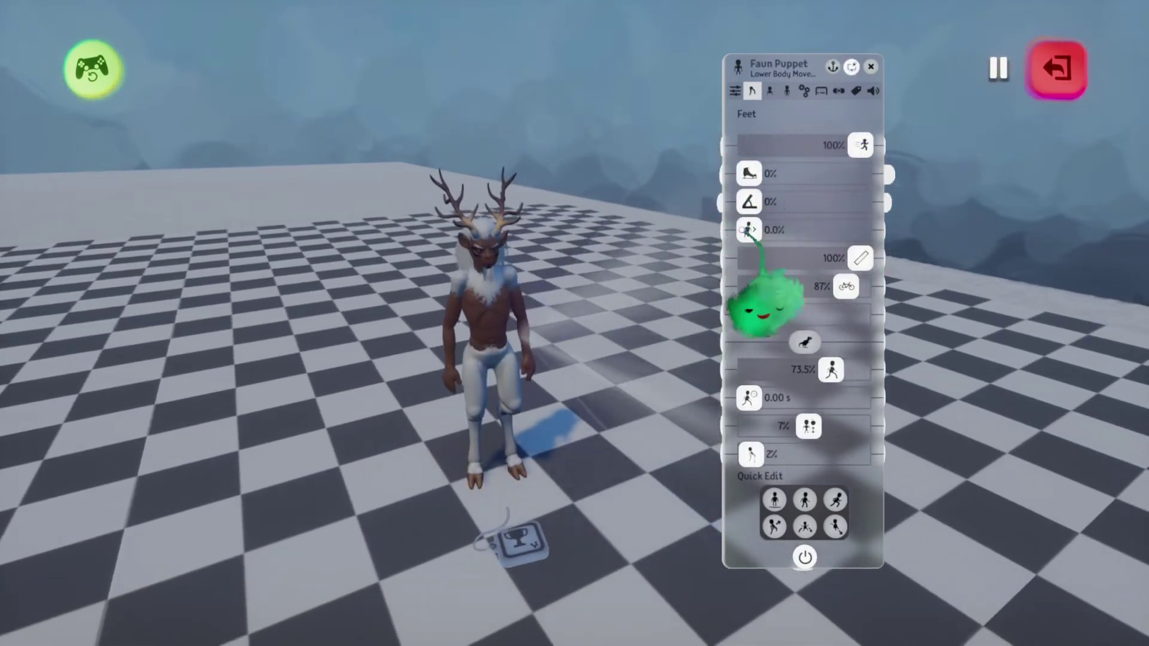
key(space)
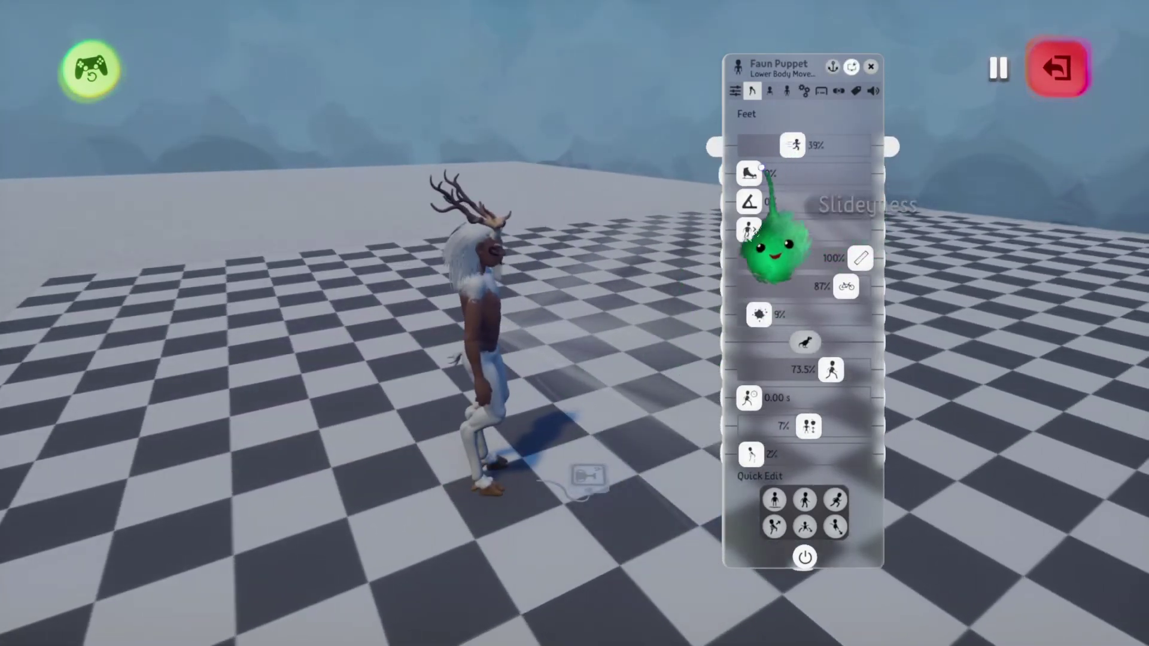
key(space)
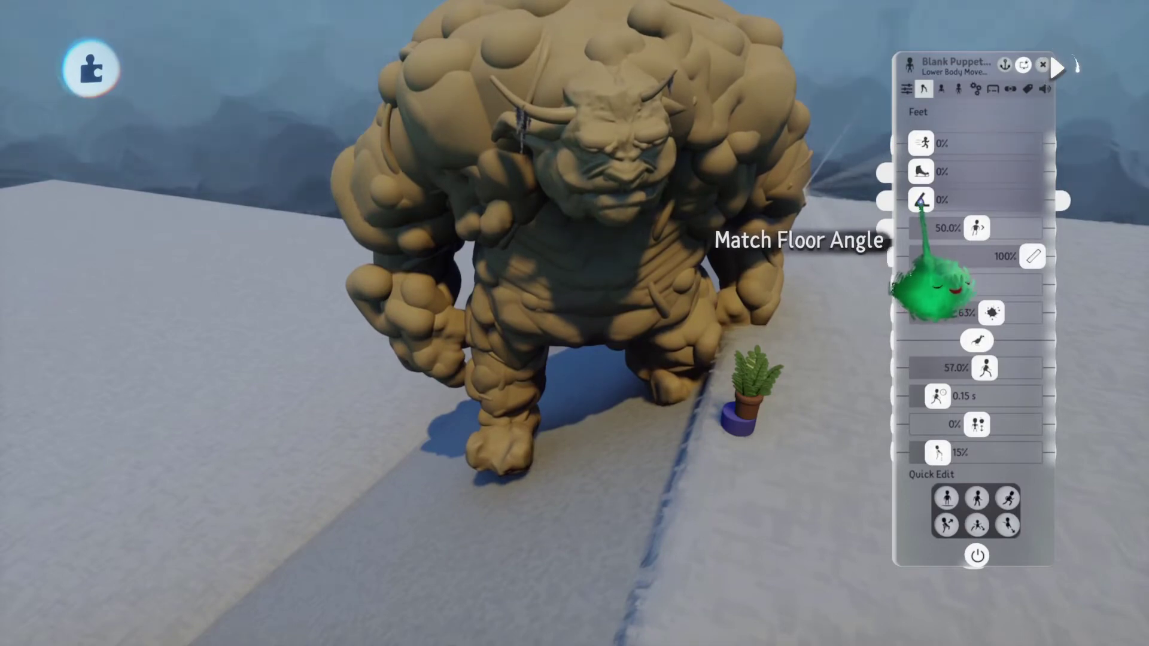
Step: Set the horned ogre puppet's Match Floor Angle to 100% and enter the puppet for editing
drag(921, 200, 1033, 200)
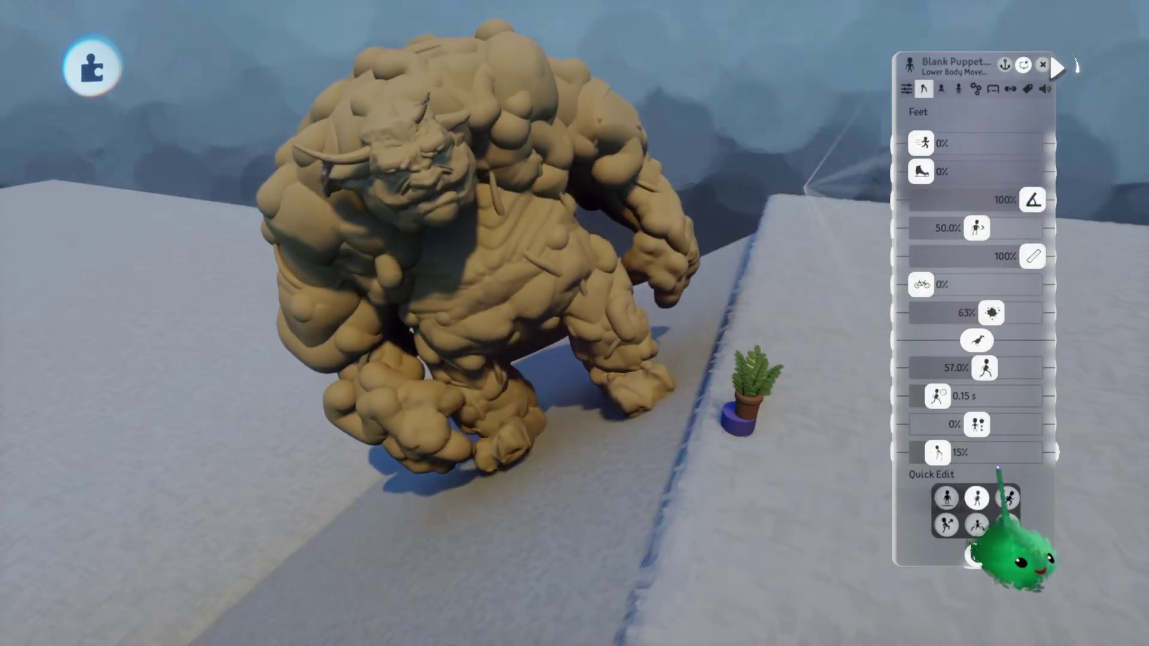
click(471, 259)
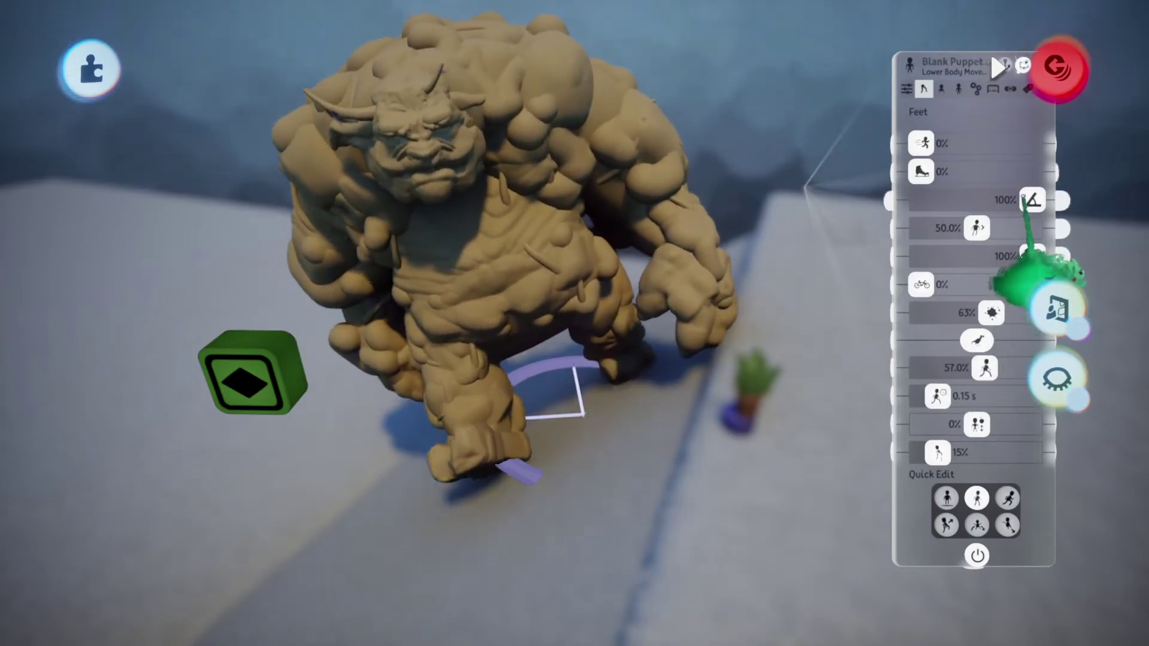
mouse_move(1029, 200)
mouse_down()
mouse_move(956, 200)
mouse_move(1032, 200)
mouse_up()
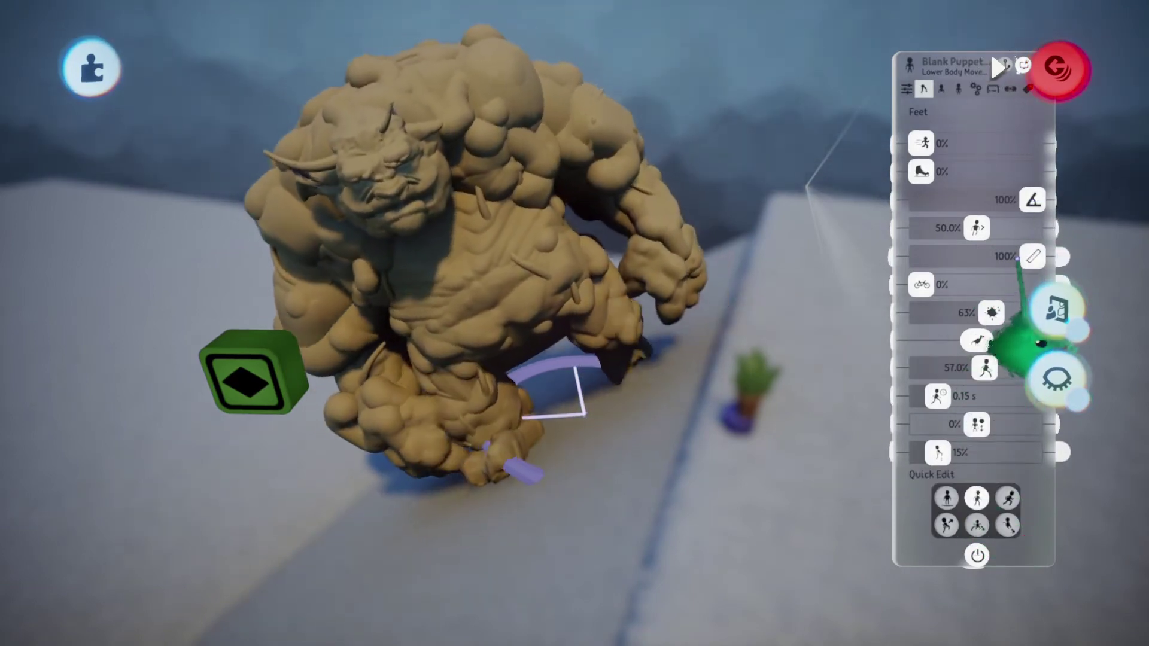
Step: Lower the ogre's Foot Separation to 0%, view the walk with its keyframe selected, and raise Foot Separation again
drag(1032, 257, 919, 256)
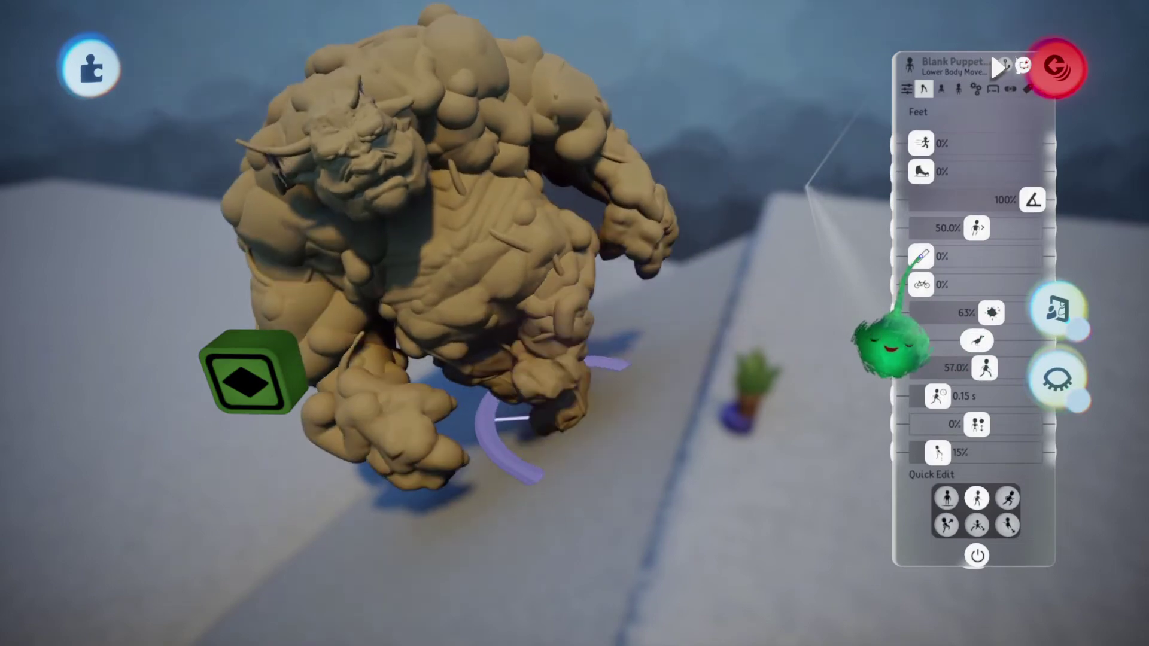
click(271, 440)
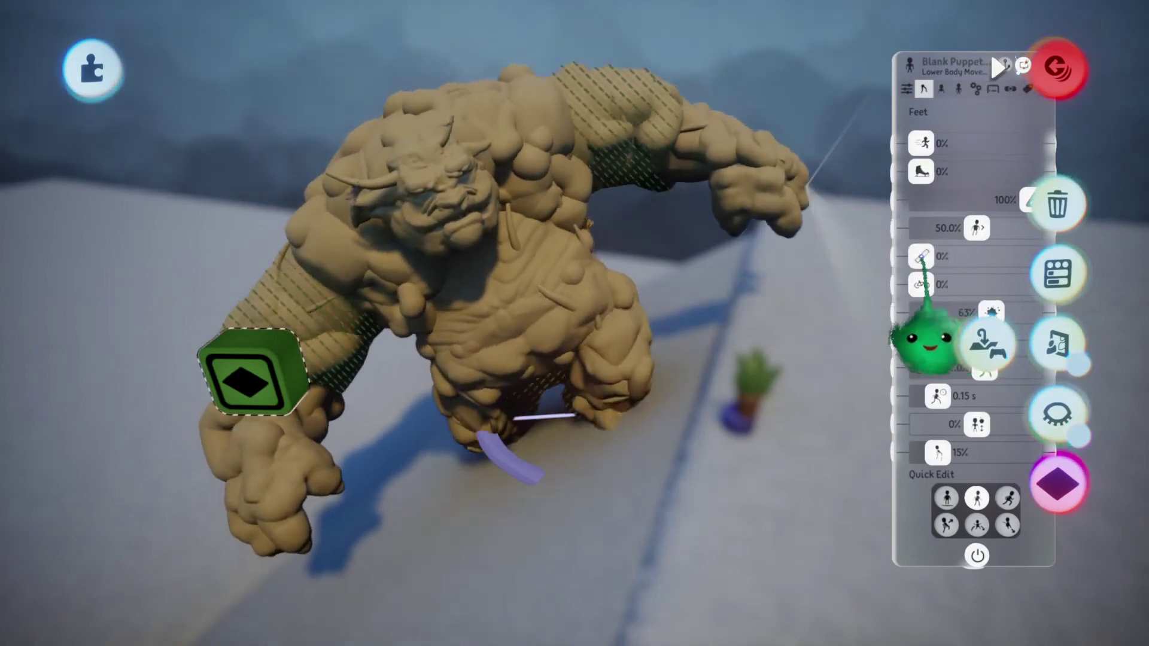
drag(938, 397, 834, 384)
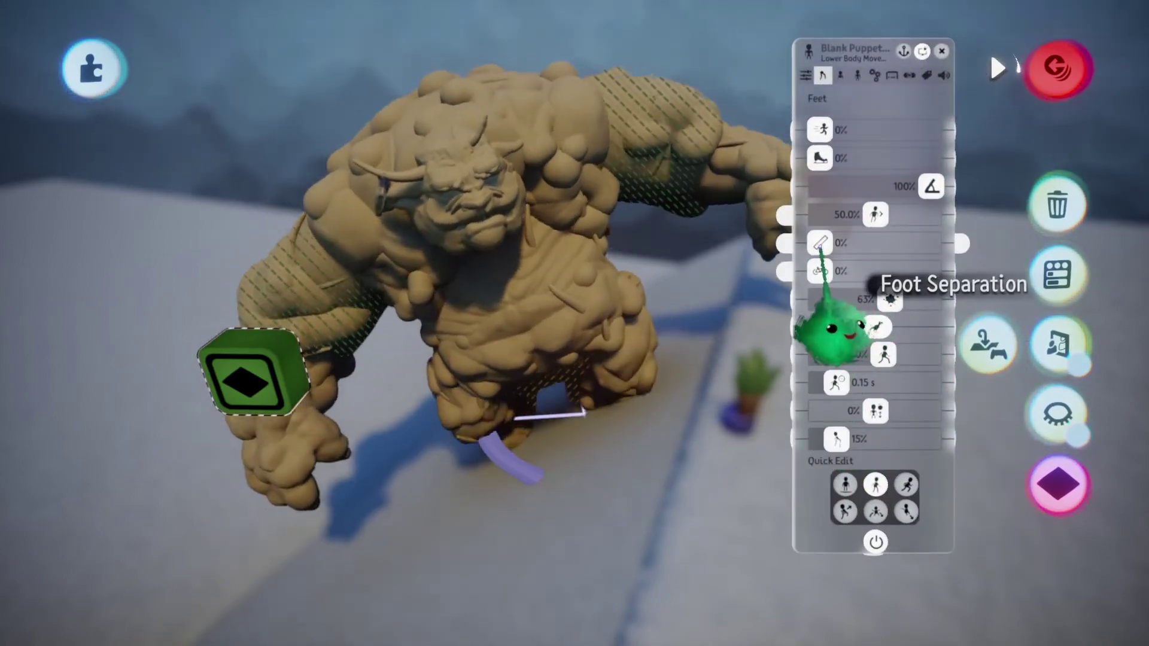
drag(820, 243, 951, 251)
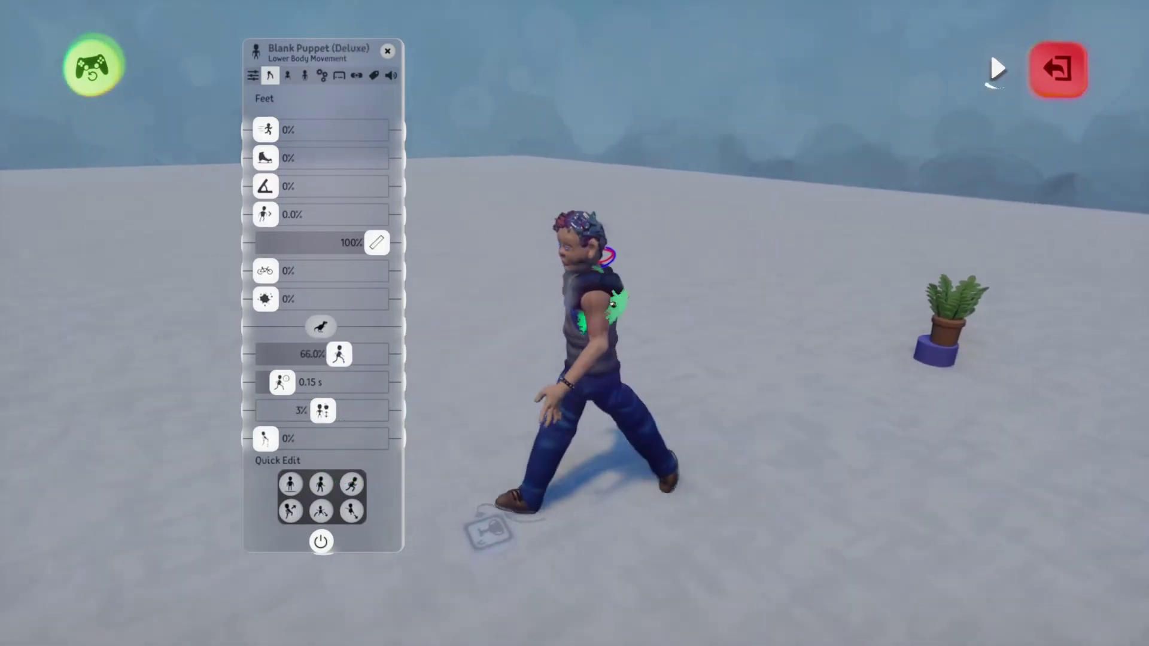
Step: Test the pink-haired puppet's ninth Feet setting at 7.0%, 44.0% and 65.0%, with the timing setting below it at 0.82 s and 0.23 s
drag(339, 354, 273, 353)
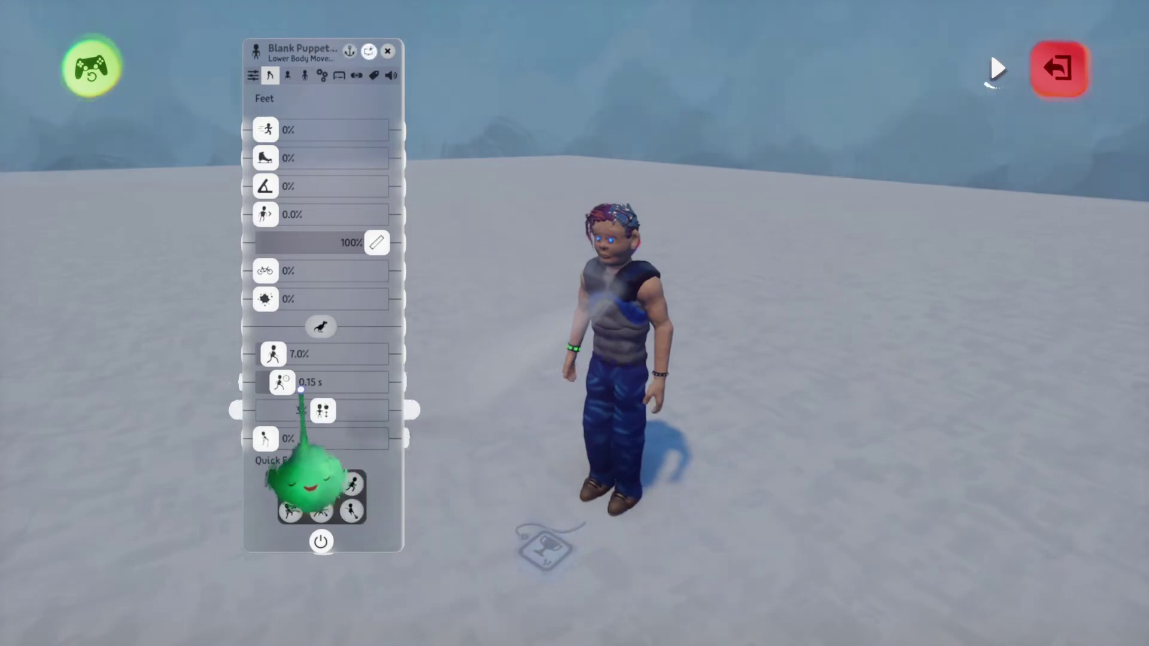
drag(282, 383, 359, 385)
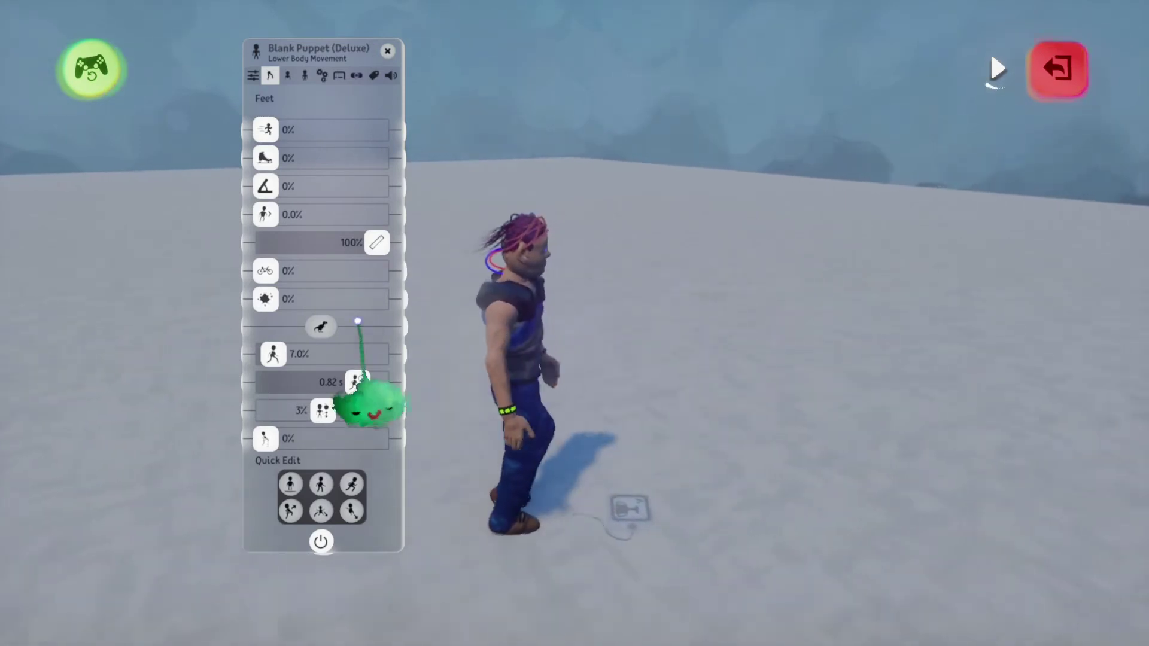
drag(273, 354, 314, 354)
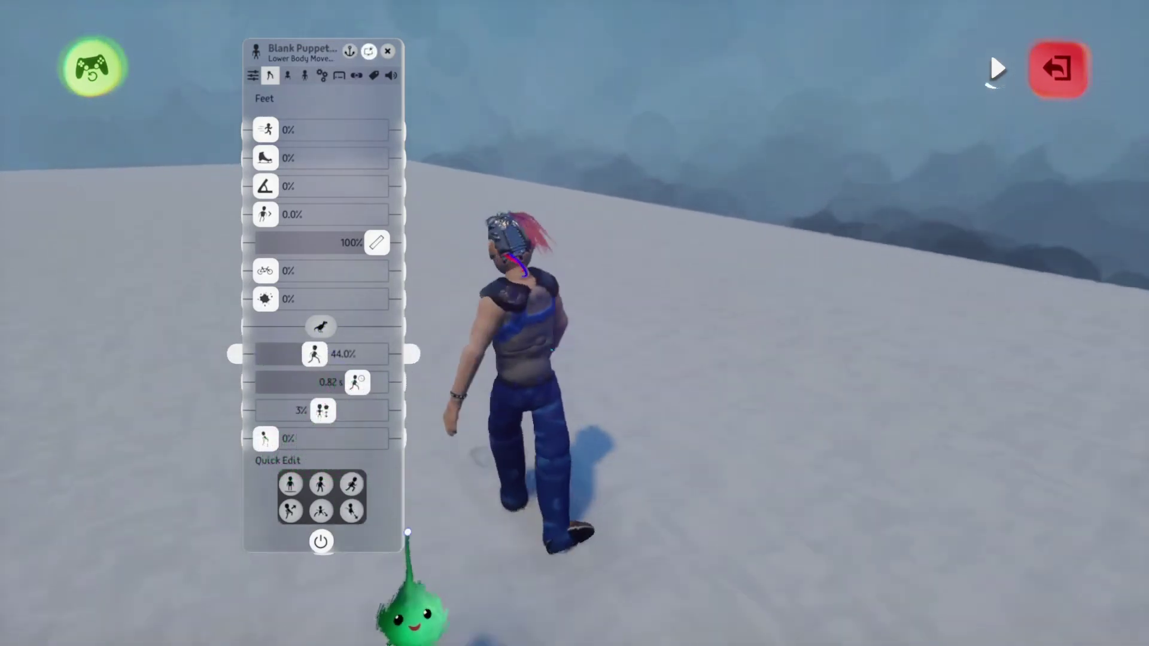
drag(356, 383, 314, 355)
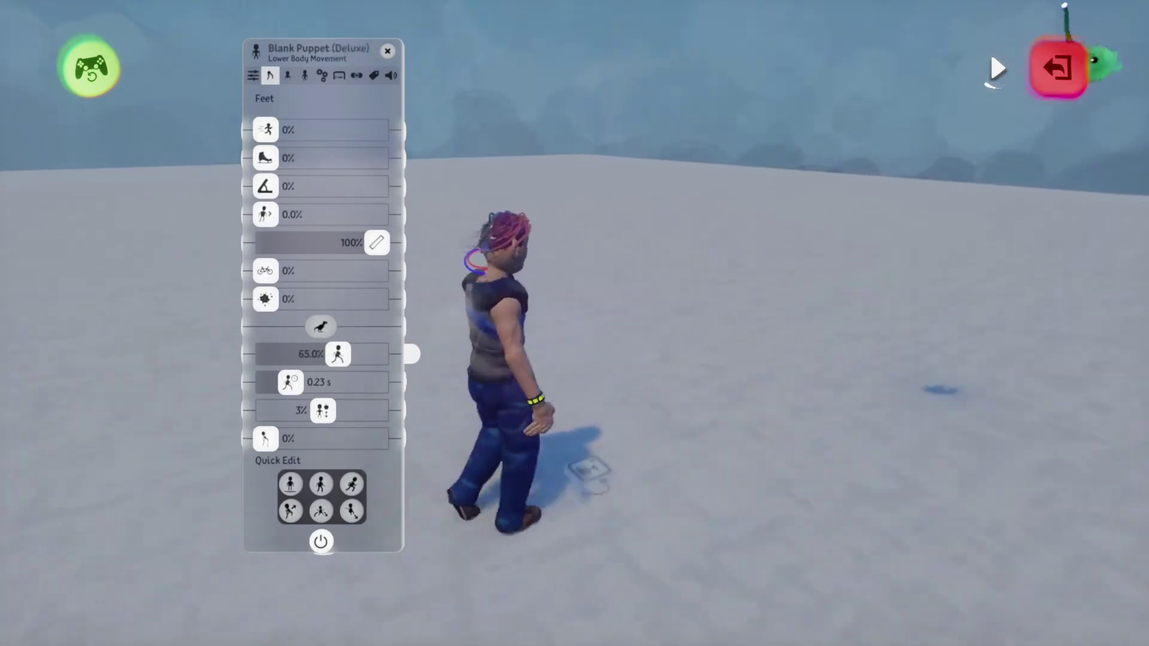
drag(291, 383, 297, 389)
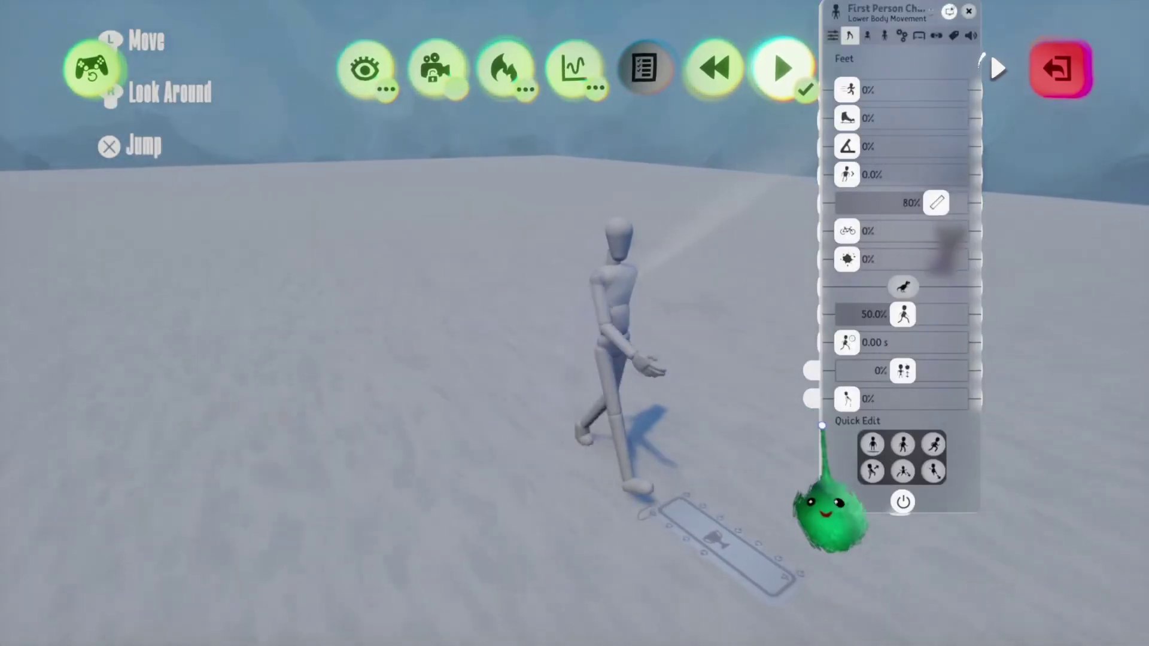
Step: Try higher values for the wooden mannequin's Feet timing setting and compare its walk
drag(847, 342, 883, 341)
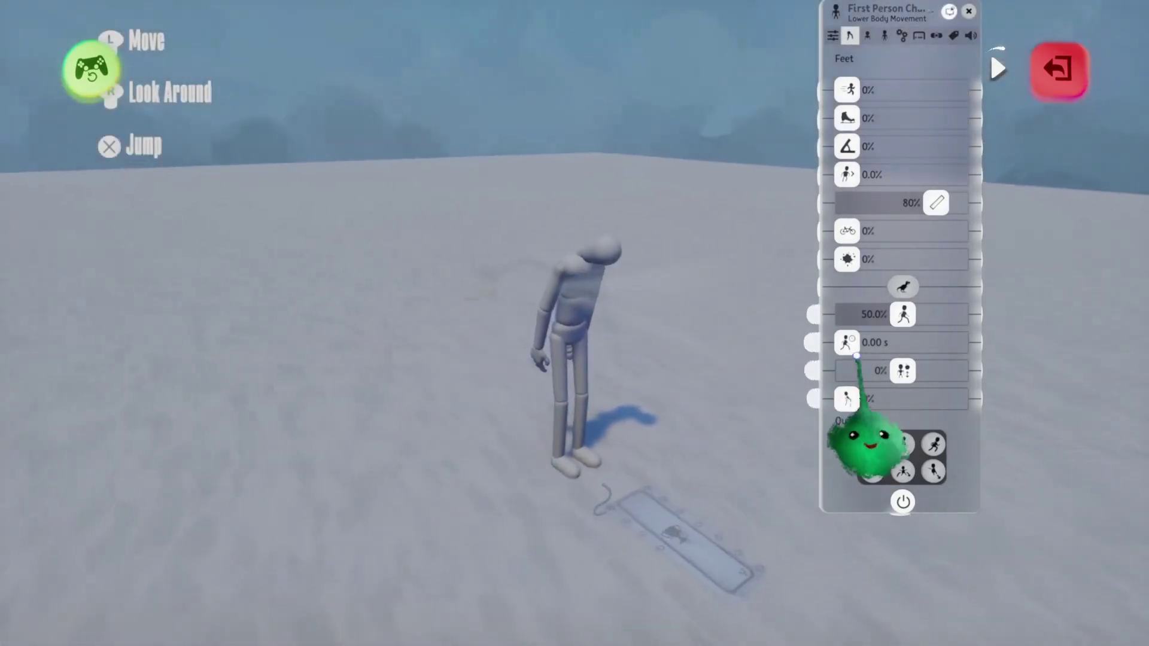
drag(847, 343, 916, 343)
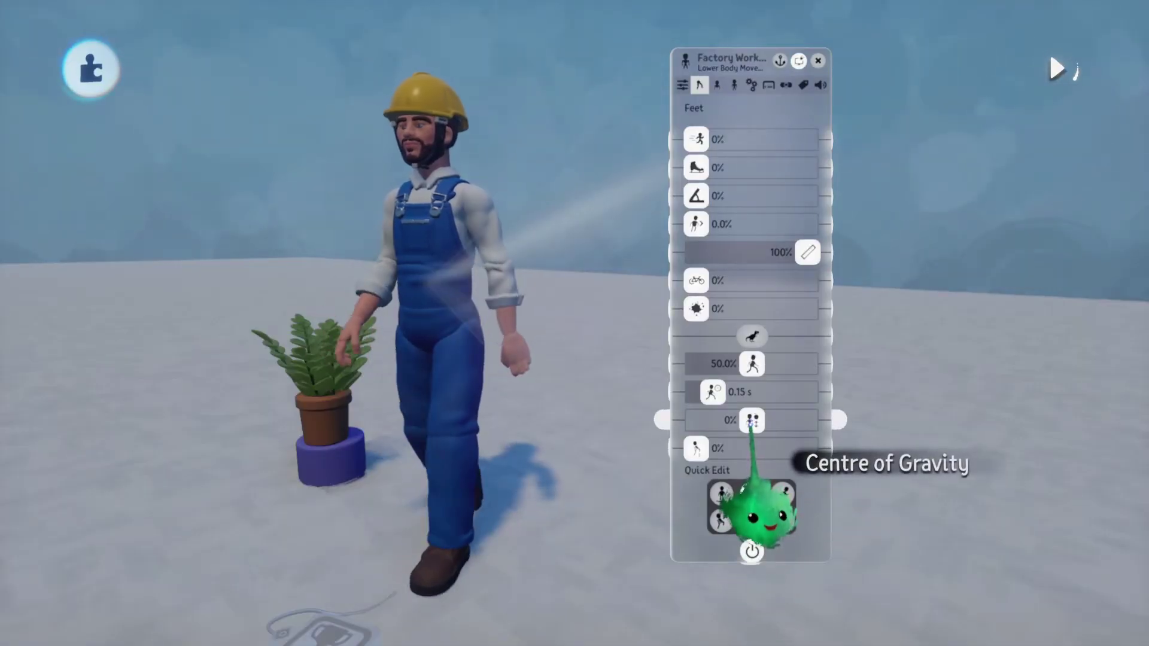
Step: Test the factory worker's Centre of Gravity at -100% and 100%, and bring it to -43%
drag(752, 422, 716, 411)
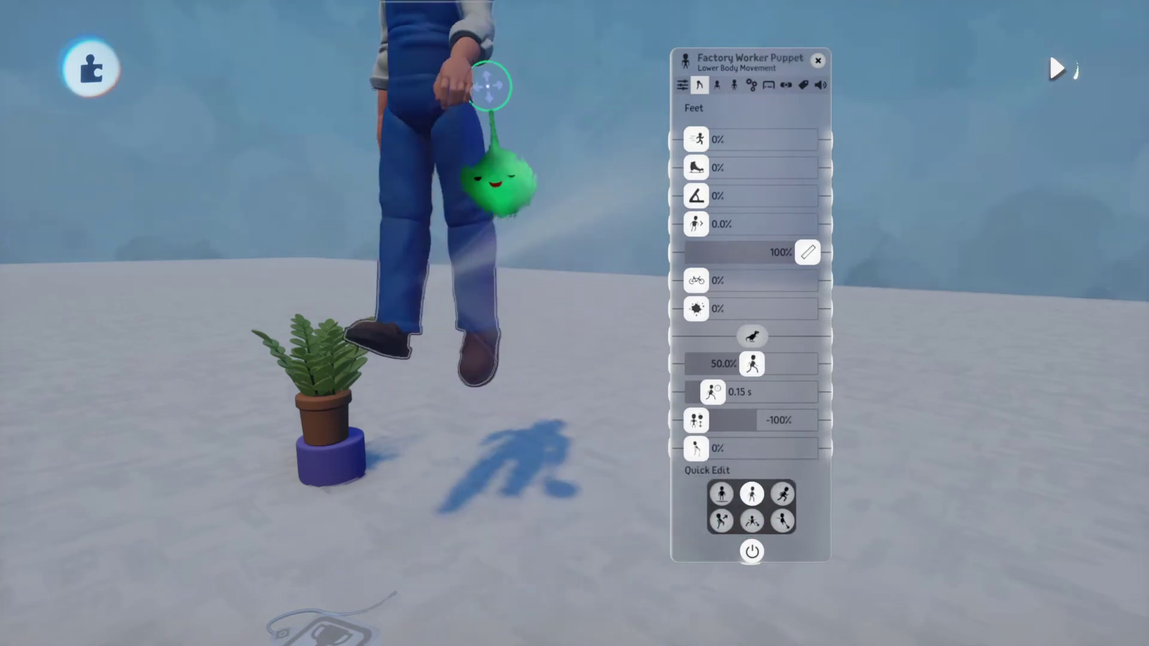
drag(695, 422, 753, 420)
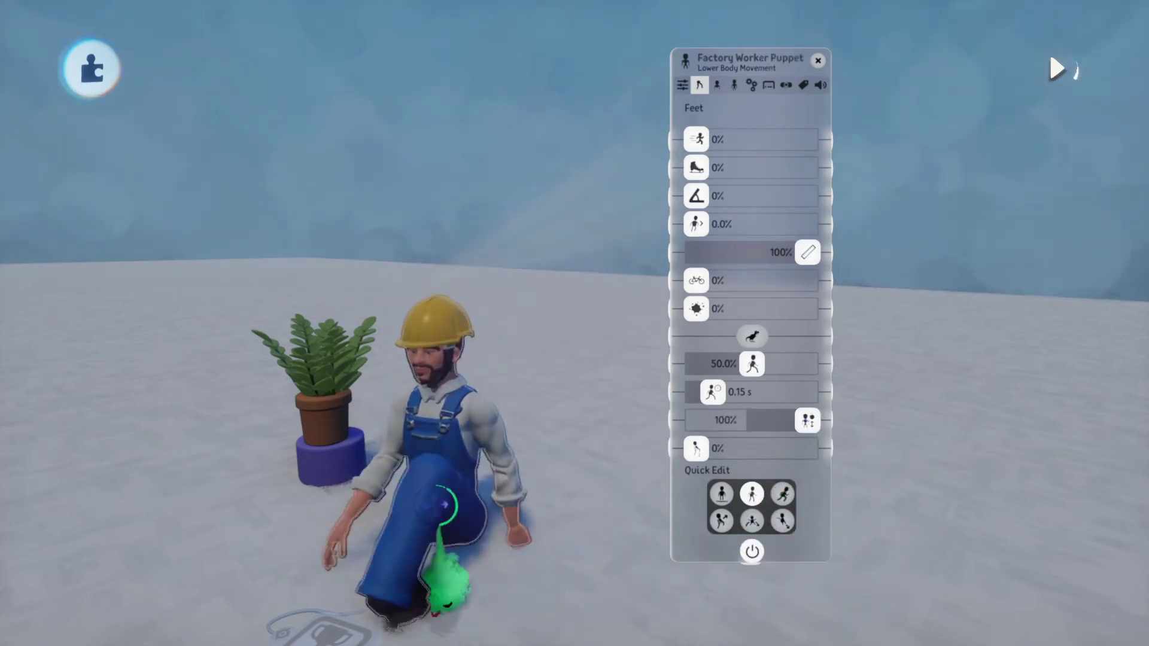
drag(811, 422, 732, 421)
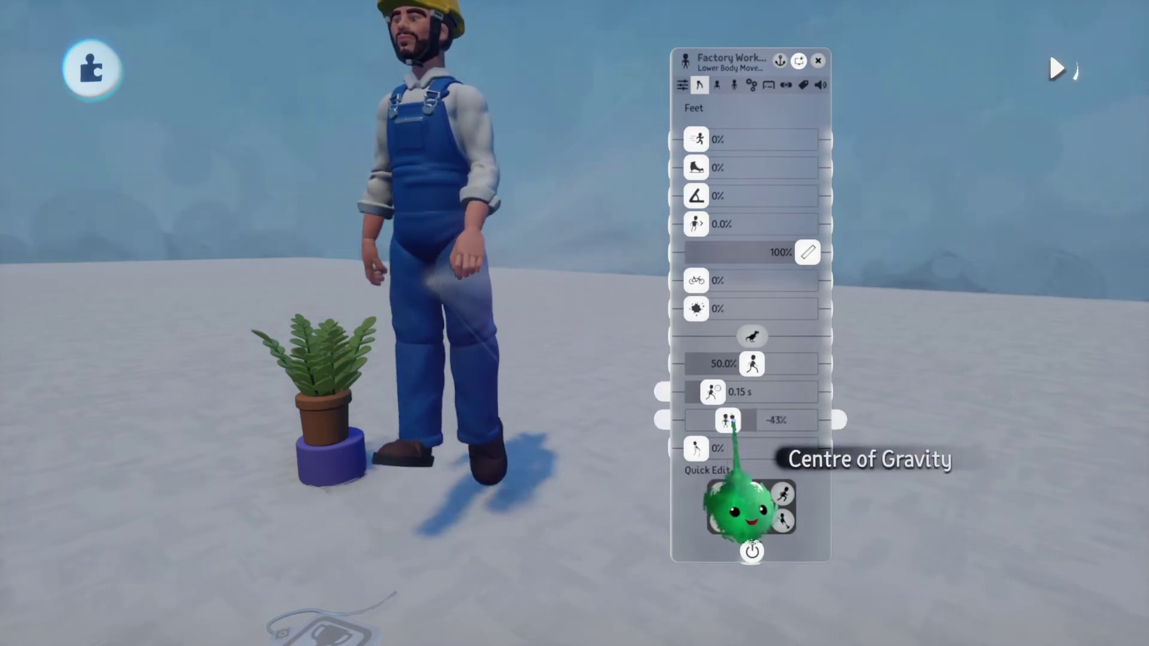
Step: Return the factory worker's Centre of Gravity to 0% and test the Feet setting below it at 100% and 3%
drag(727, 421, 751, 422)
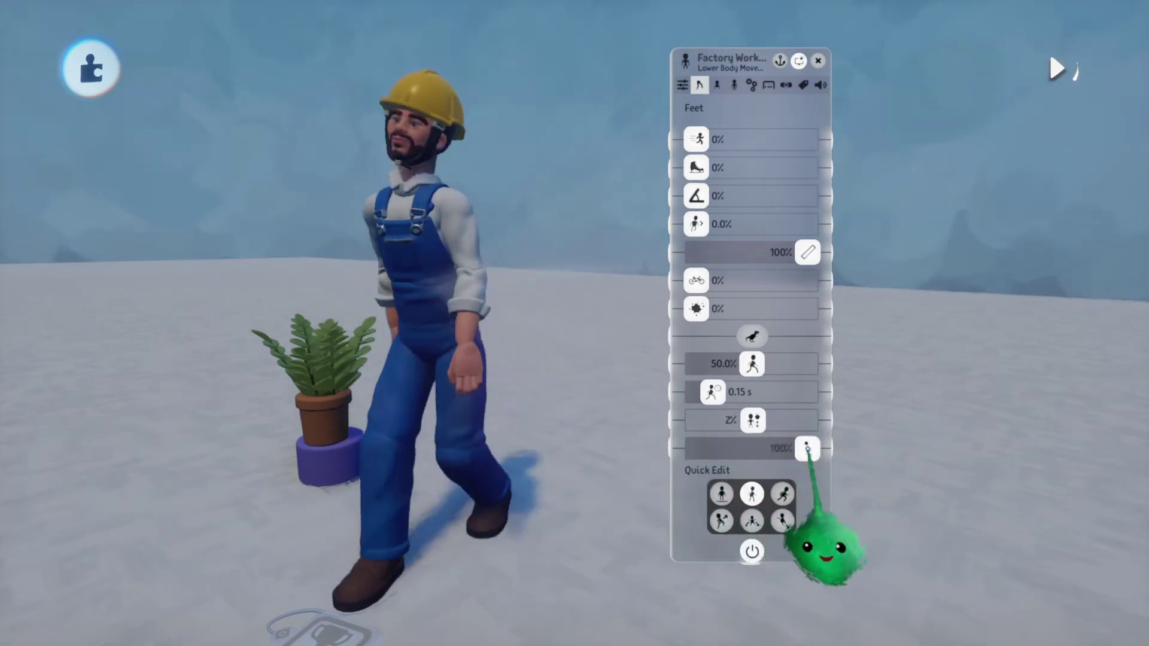
drag(807, 449, 745, 388)
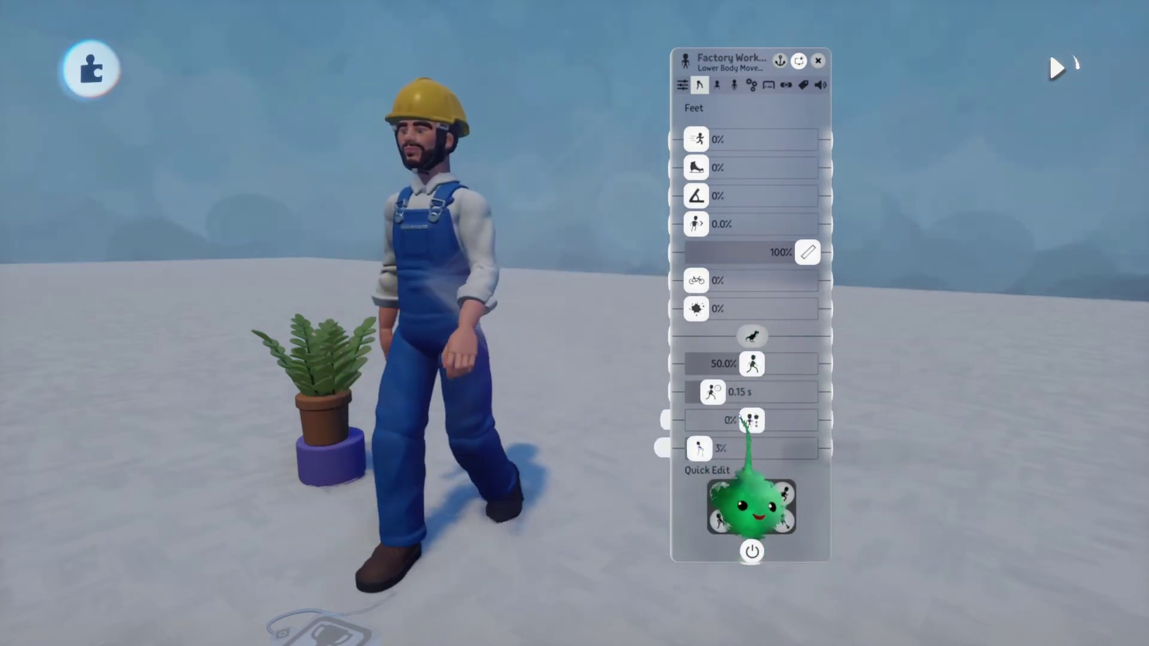
Step: Lower the factory worker's Strideyness to 0.0%, set the step timing below it to 1.00 s, and try a higher Stompyness
drag(752, 364, 746, 364)
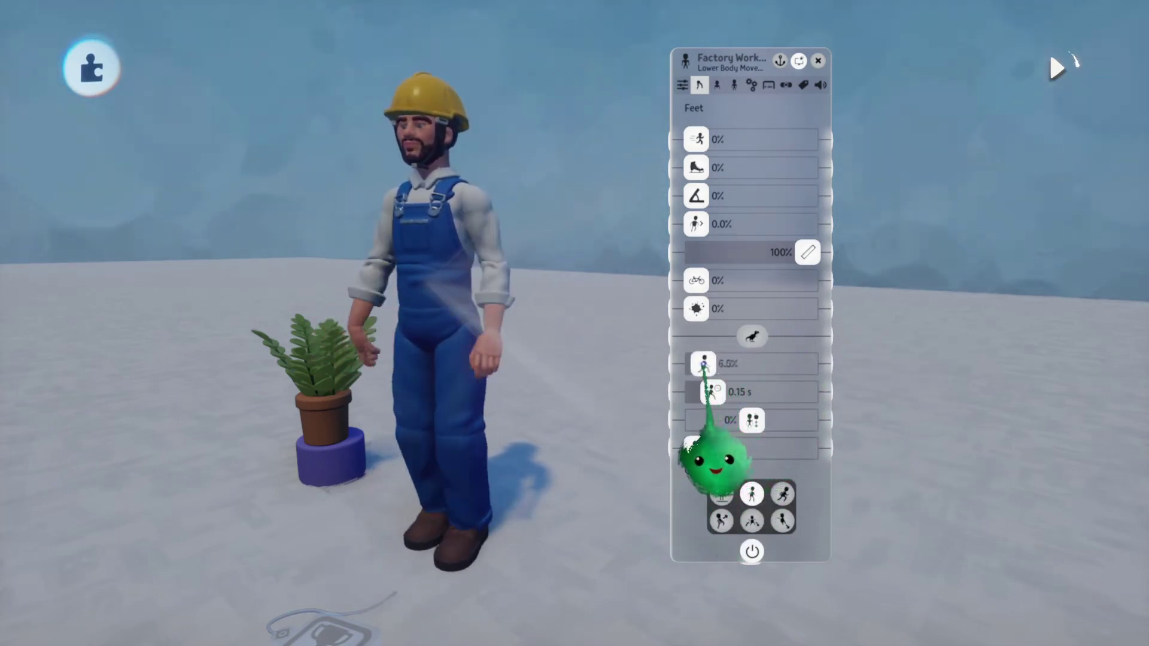
drag(701, 363, 807, 392)
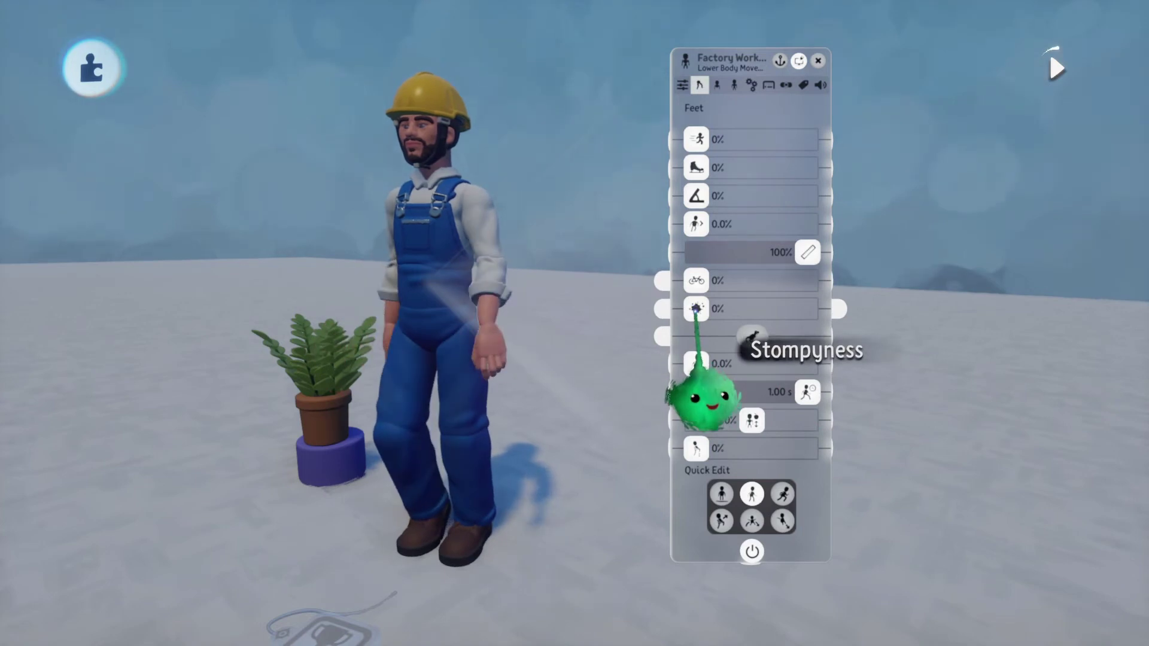
drag(696, 308, 791, 308)
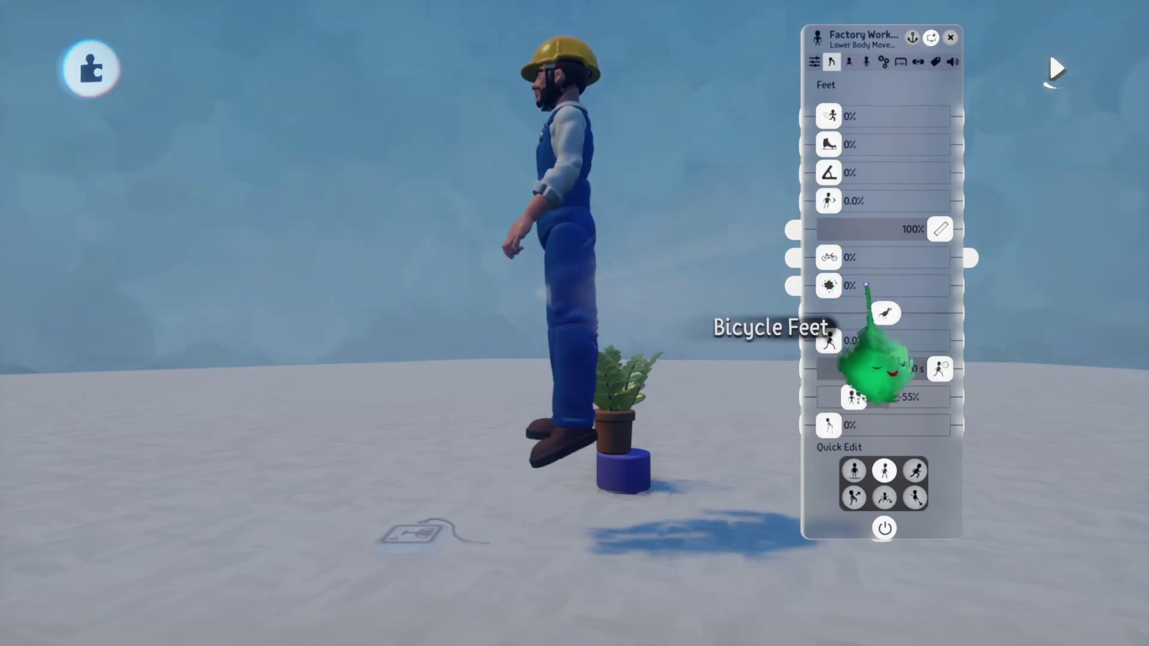
Step: Compare the factory worker's Bicycle Feet at 100% and 0%, set Strideyness and Bicycle Feet to 100%, and raise Stompyness
drag(828, 259, 950, 259)
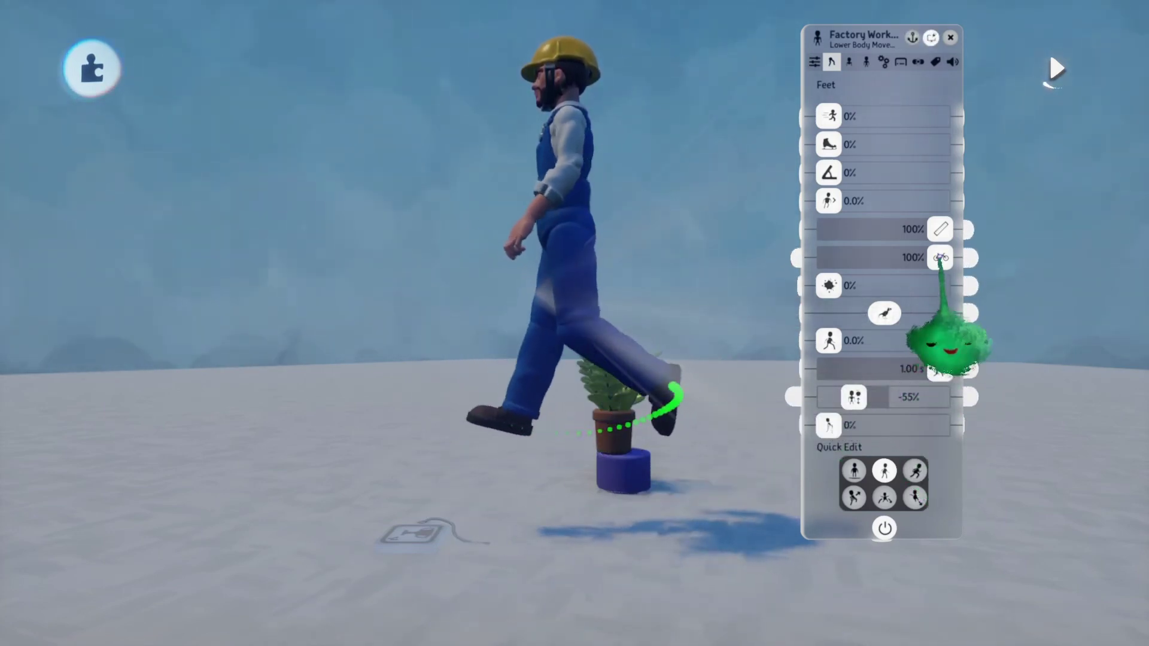
drag(941, 261, 828, 258)
drag(829, 342, 941, 341)
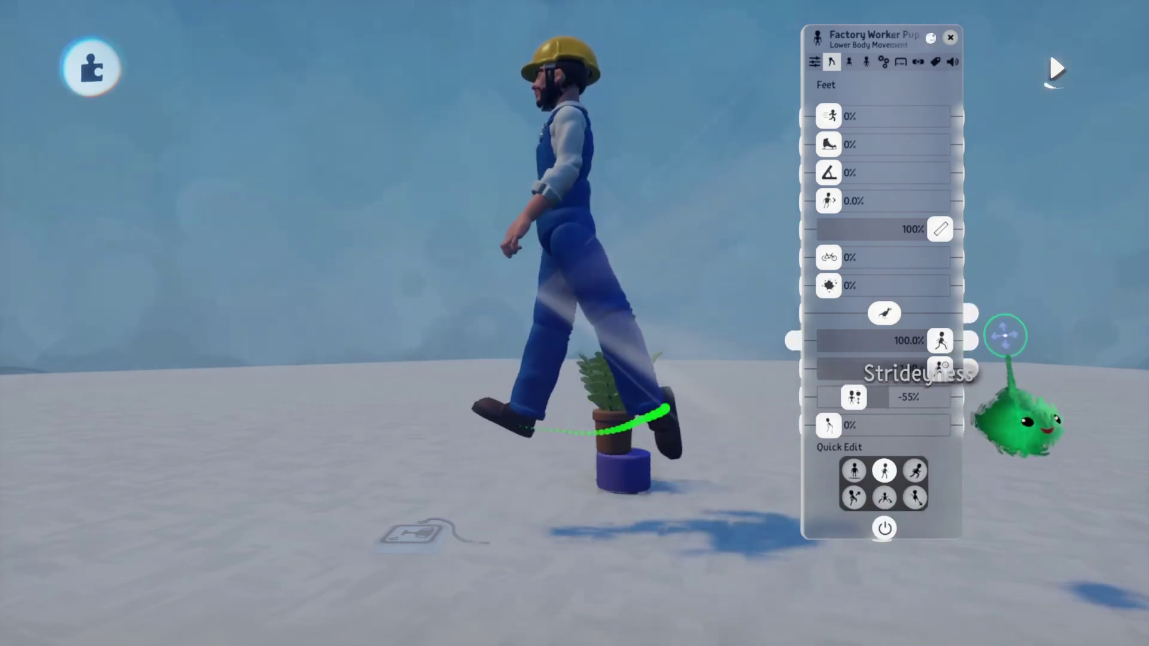
drag(828, 257, 939, 257)
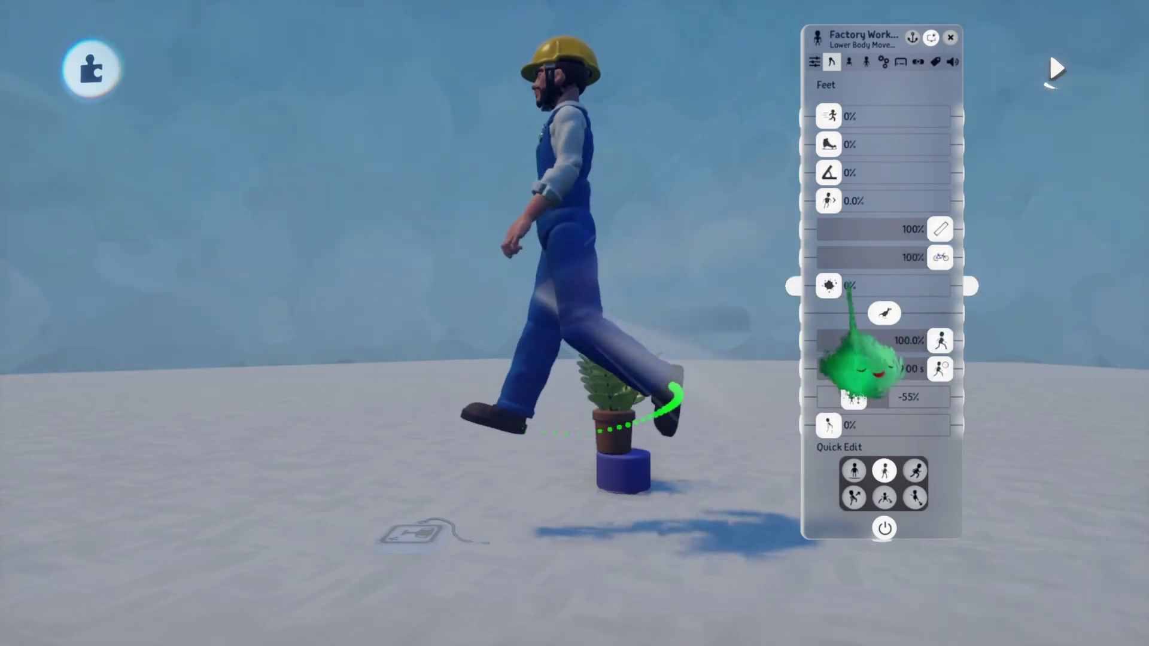
drag(839, 286, 940, 286)
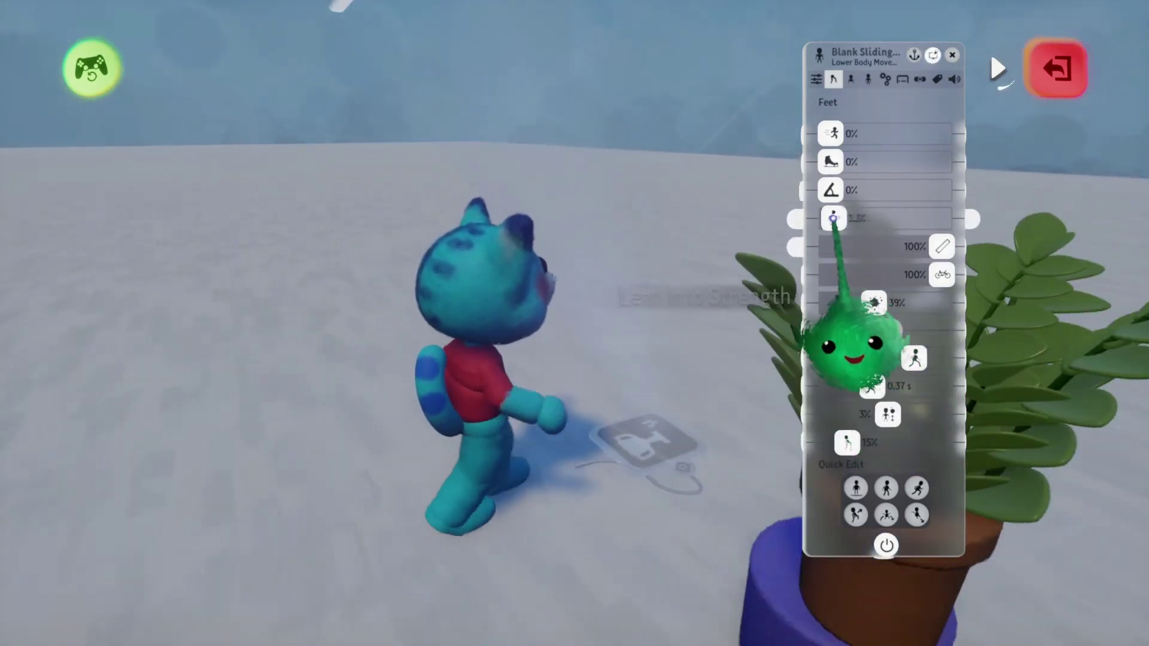
Step: Test the blue cat puppet's fourth Feet setting, for leaning strength, at 100.0% and 0.0%
drag(831, 221, 921, 218)
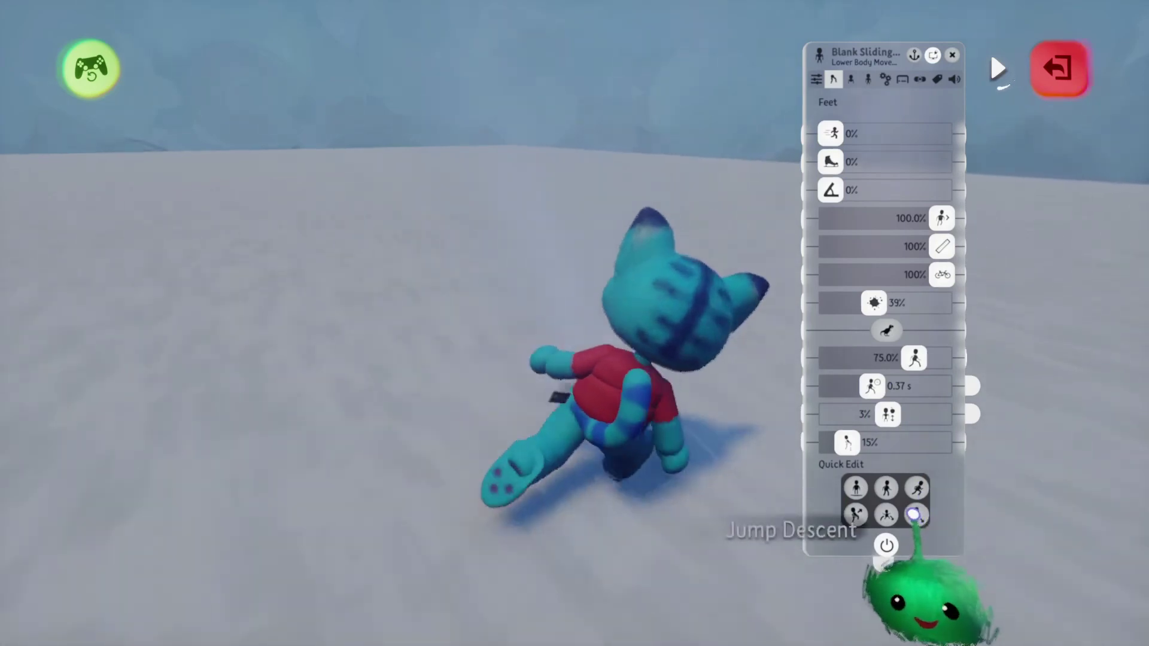
drag(941, 218, 819, 219)
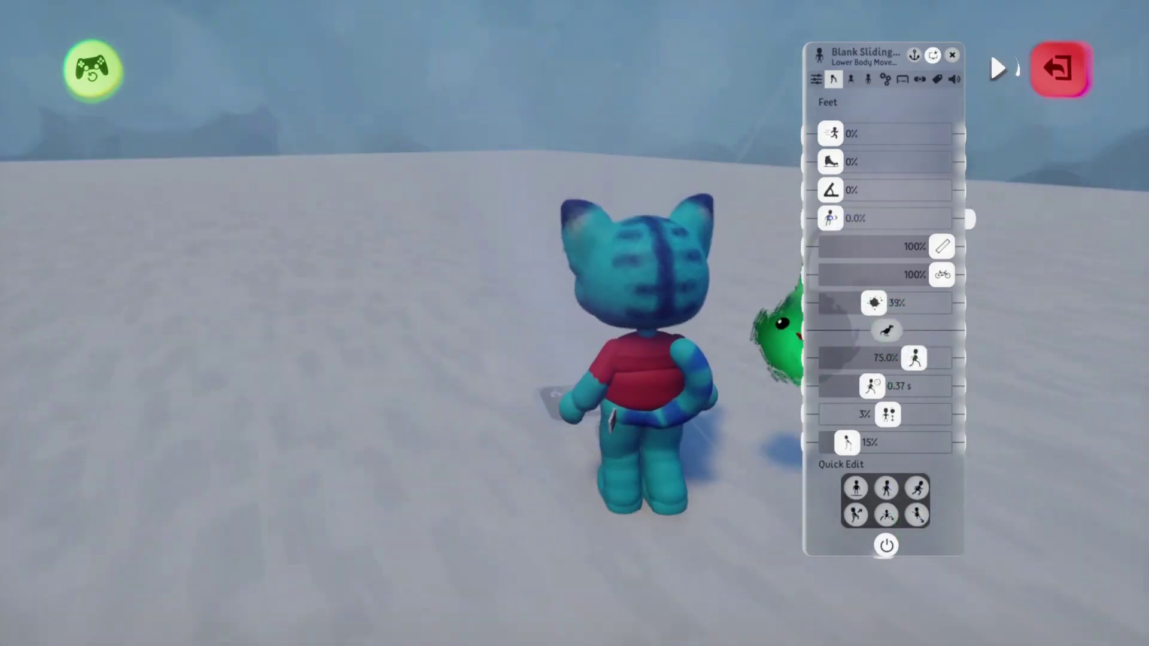
Step: Set the blue cat puppet's last Upper body setting to 100% and raise its Breathyness
click(851, 79)
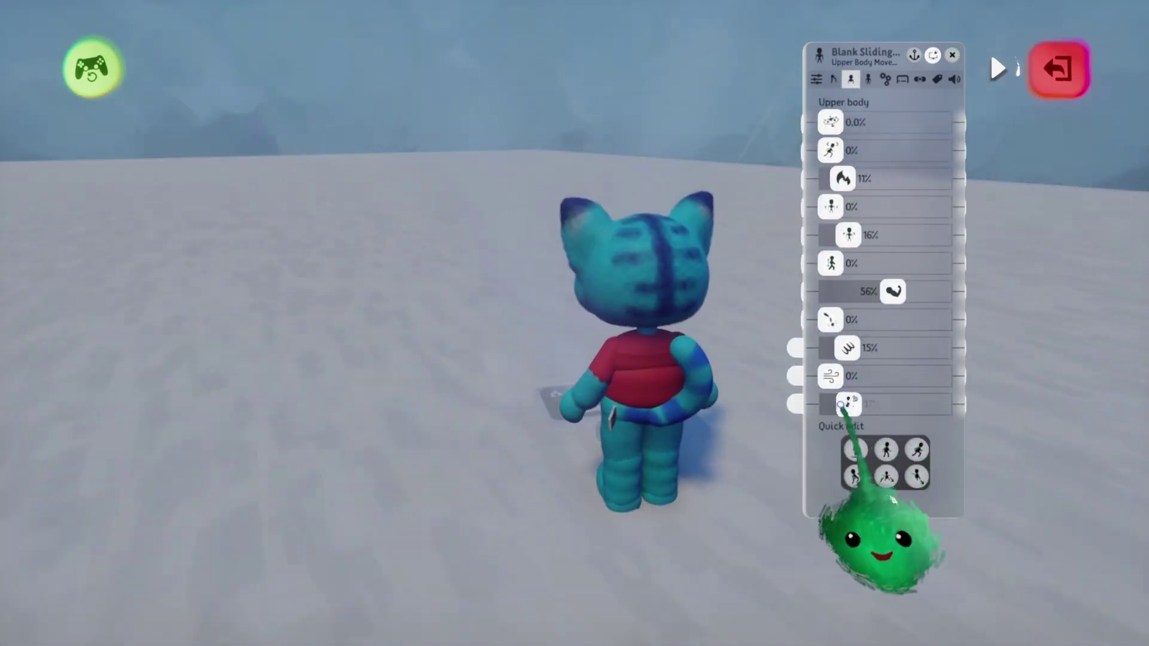
drag(845, 405, 941, 404)
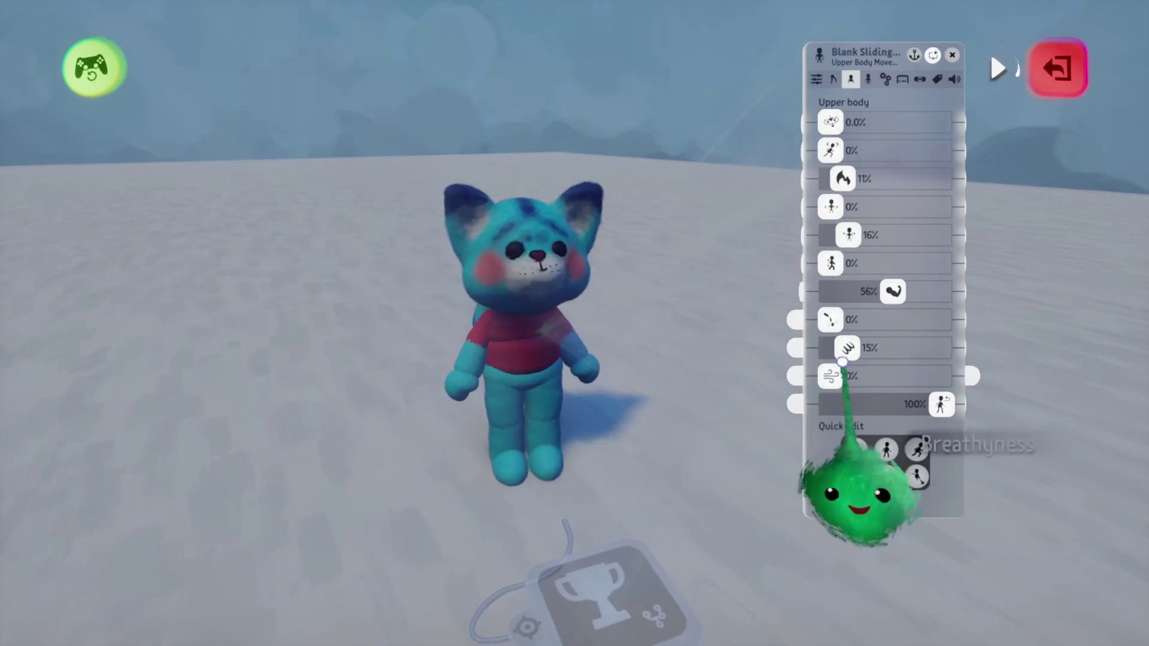
drag(839, 376, 878, 376)
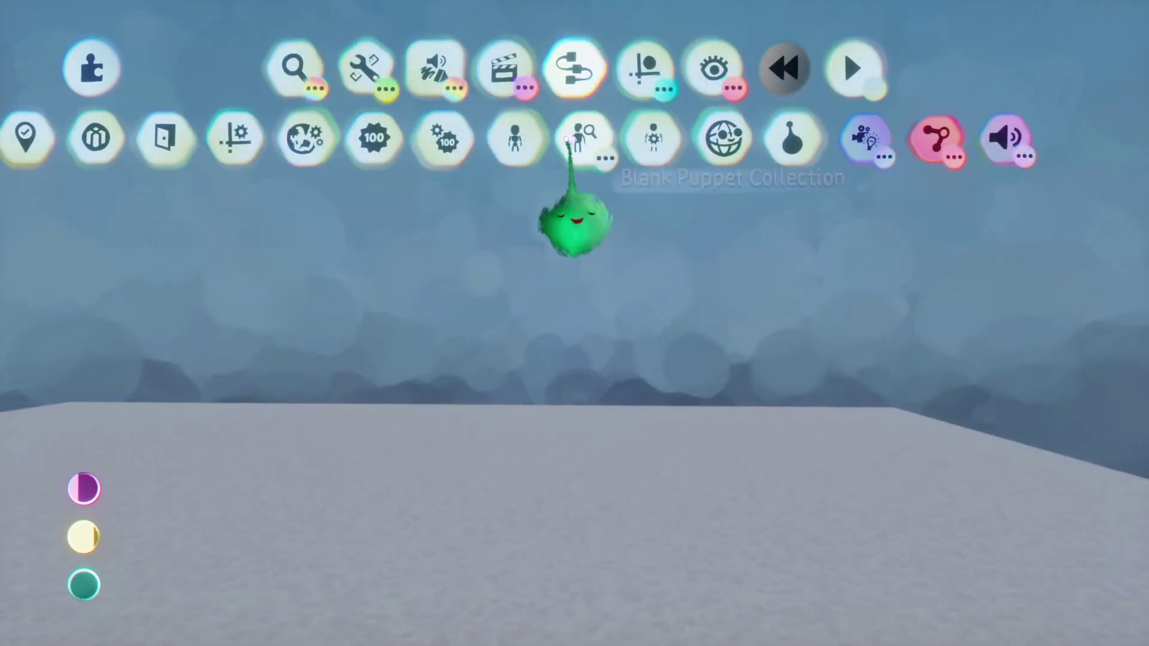
Step: Place a blank puppet on the ground and examine its default lower and upper body movement settings
click(524, 142)
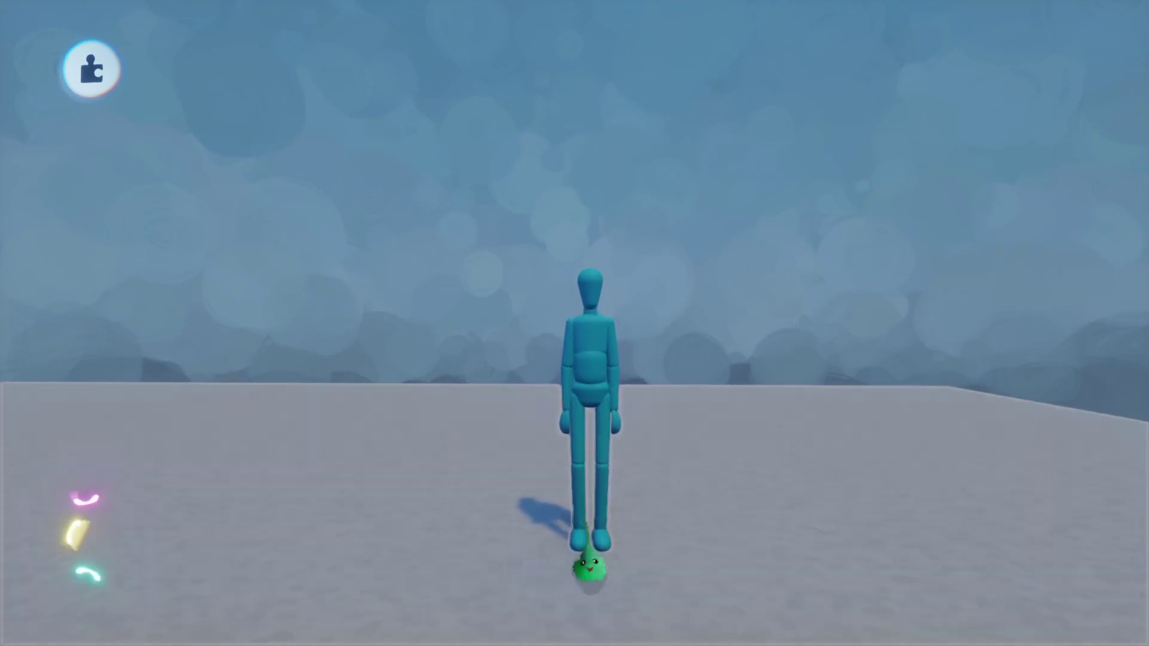
click(589, 559)
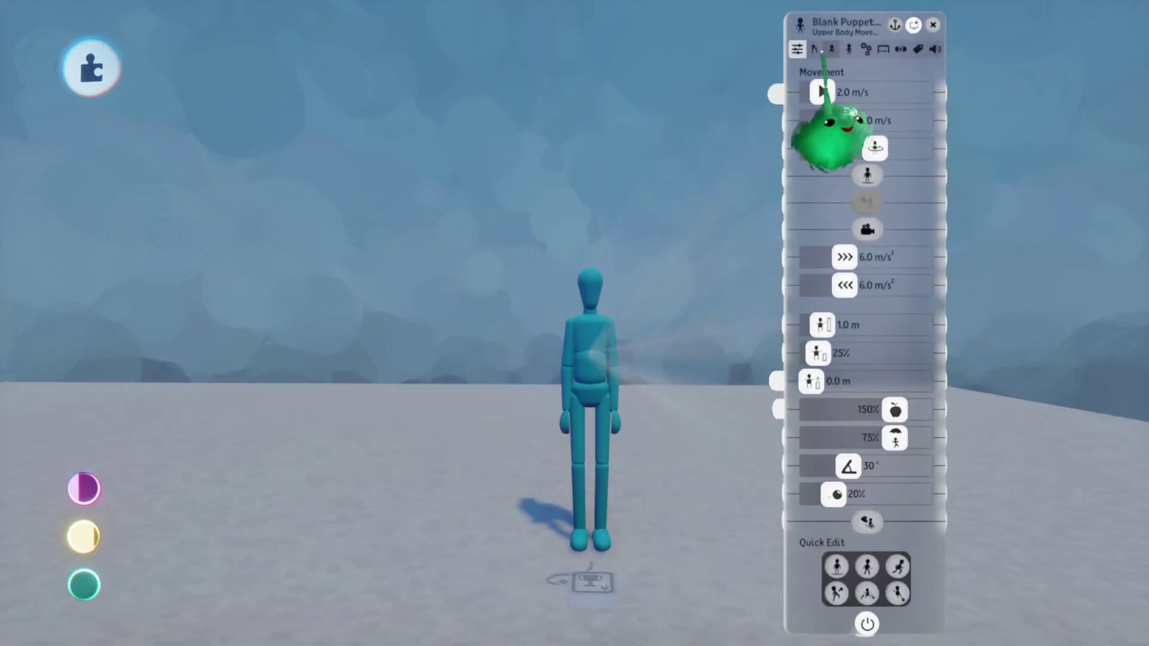
click(814, 50)
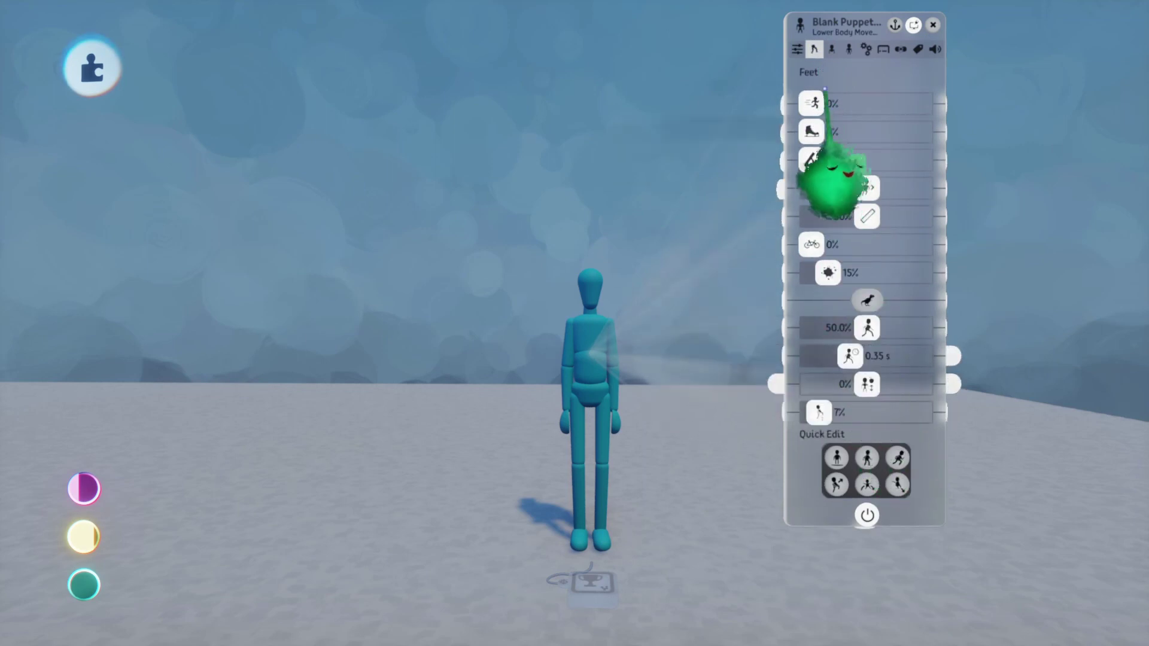
click(831, 50)
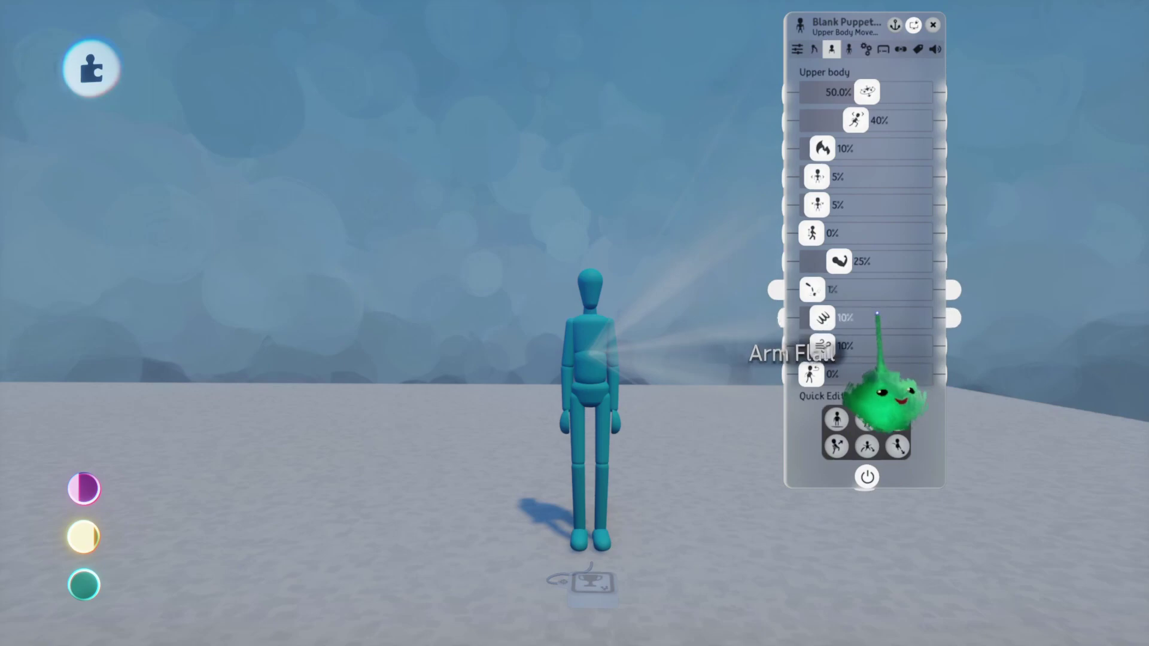
key(Escape)
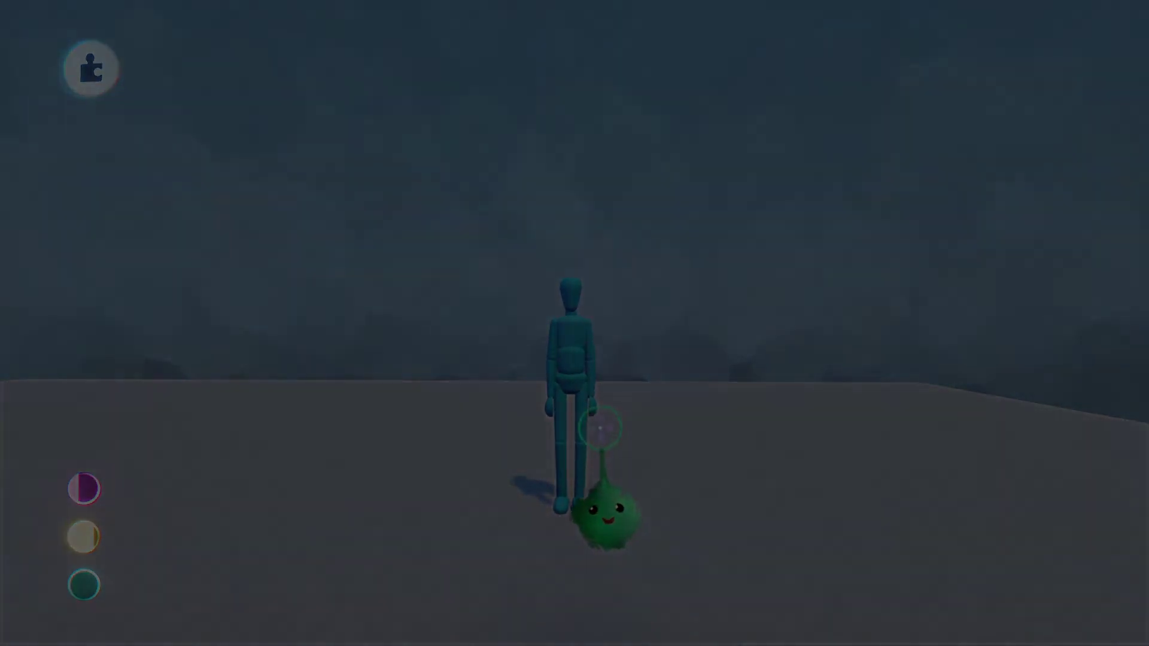